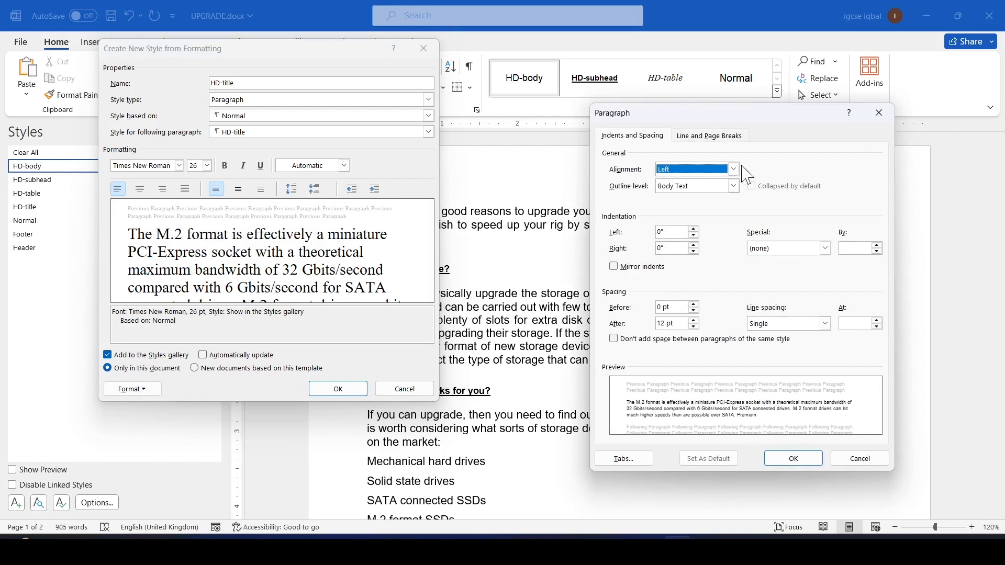
- Set the HD-title style's paragraph alignment to Centered and check the requirements in the question paper
click(681, 187)
click(793, 458)
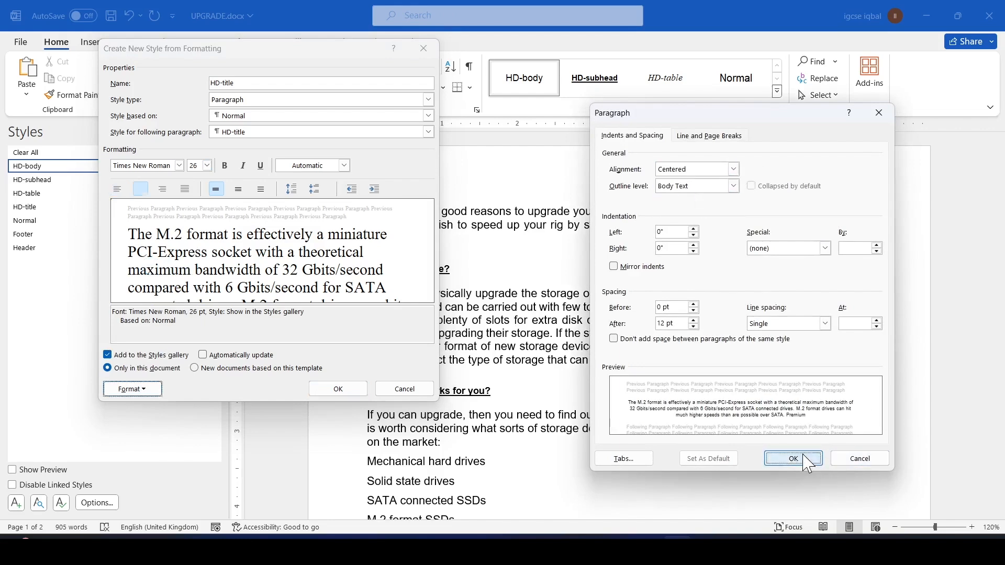
key(alt+Tab)
key(alt+Tab)
key(alt+Tab)
key(alt+Tab)
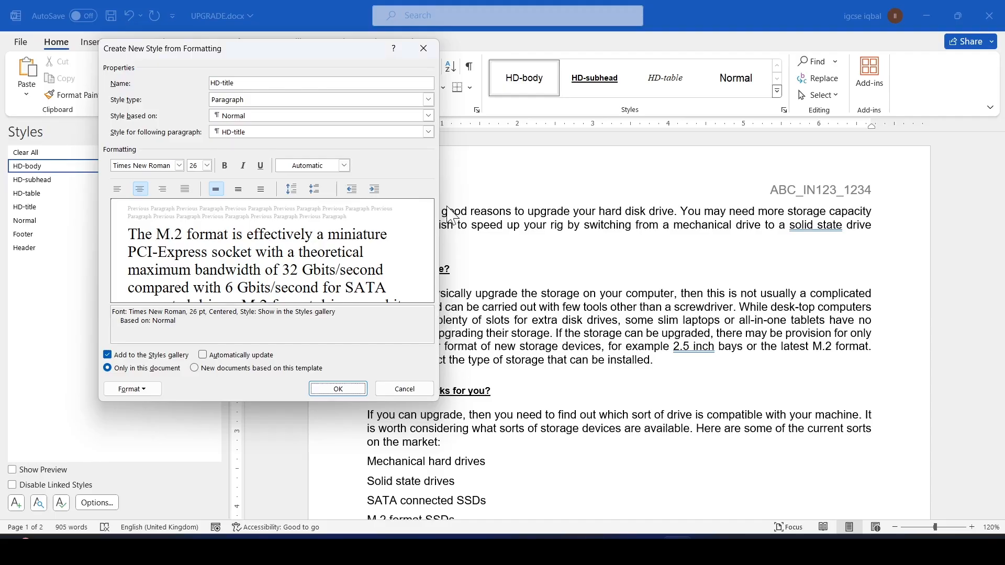
- Make the HD-title style bold and italic, keeping Times New Roman as its serif font
click(226, 166)
click(243, 165)
key(alt+Tab)
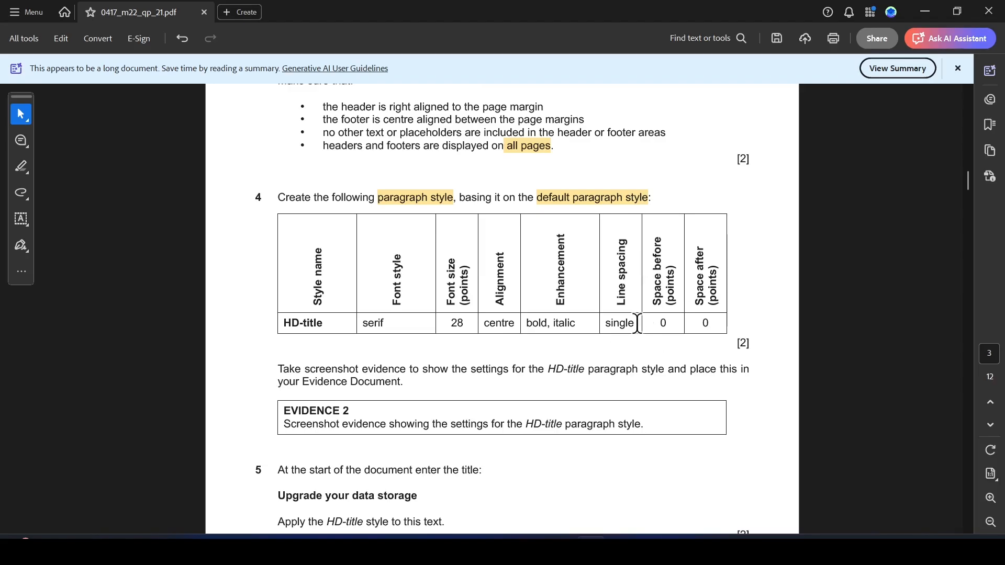
key(alt+Tab)
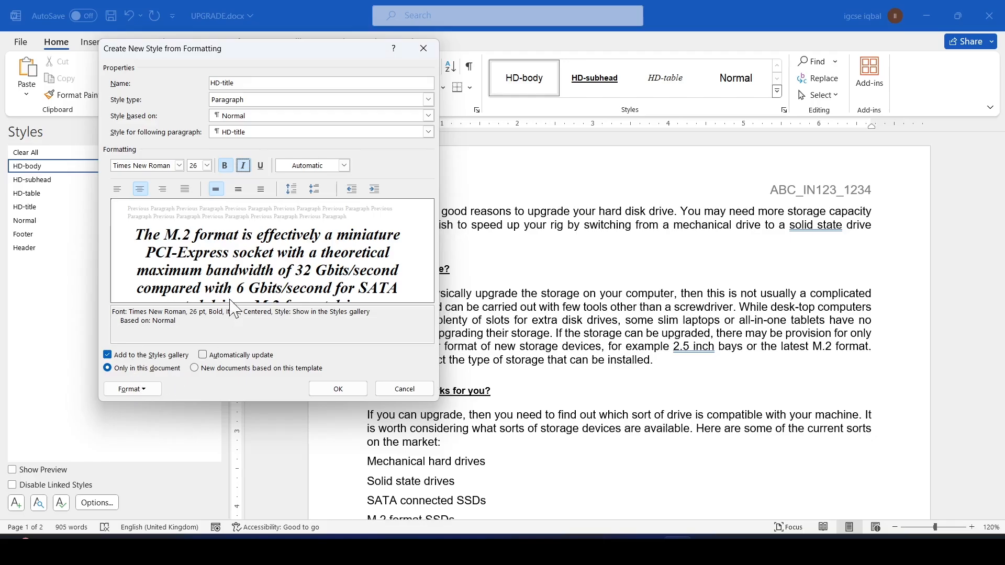
click(179, 165)
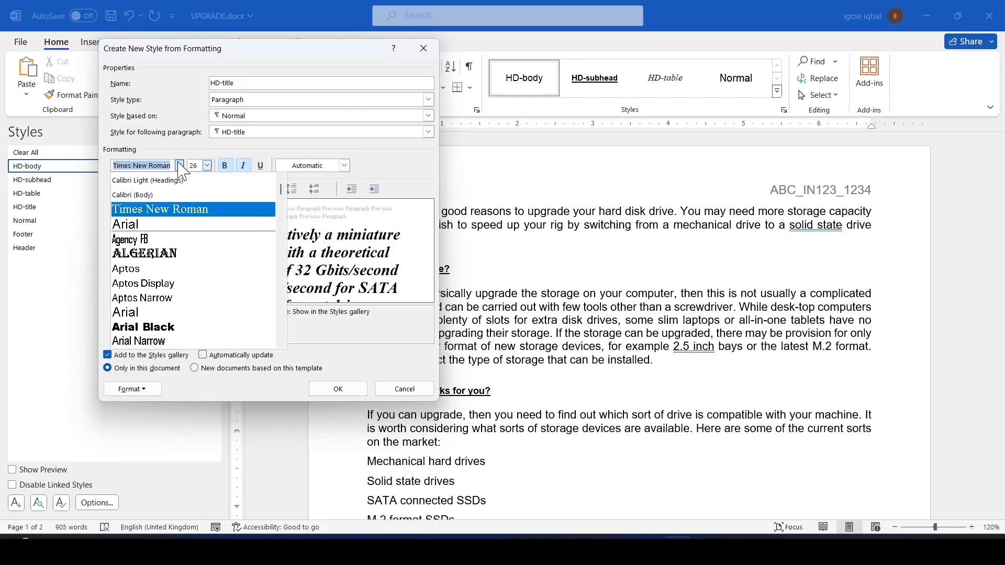
click(177, 165)
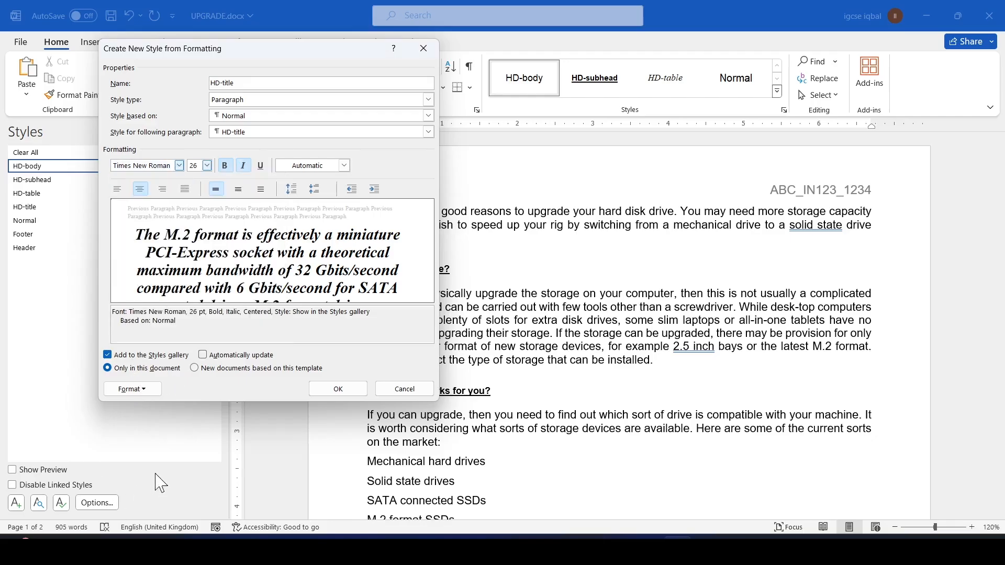
- Give the HD-title style single line spacing and 0 pt spacing after, and create the style
click(143, 391)
click(156, 269)
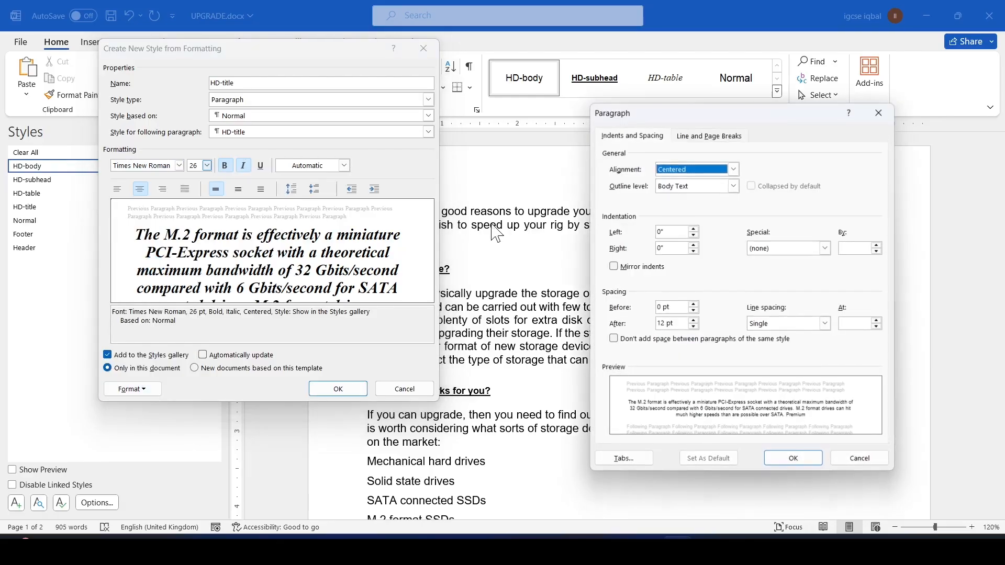
click(826, 325)
click(779, 334)
key(alt+Tab)
key(alt+Tab)
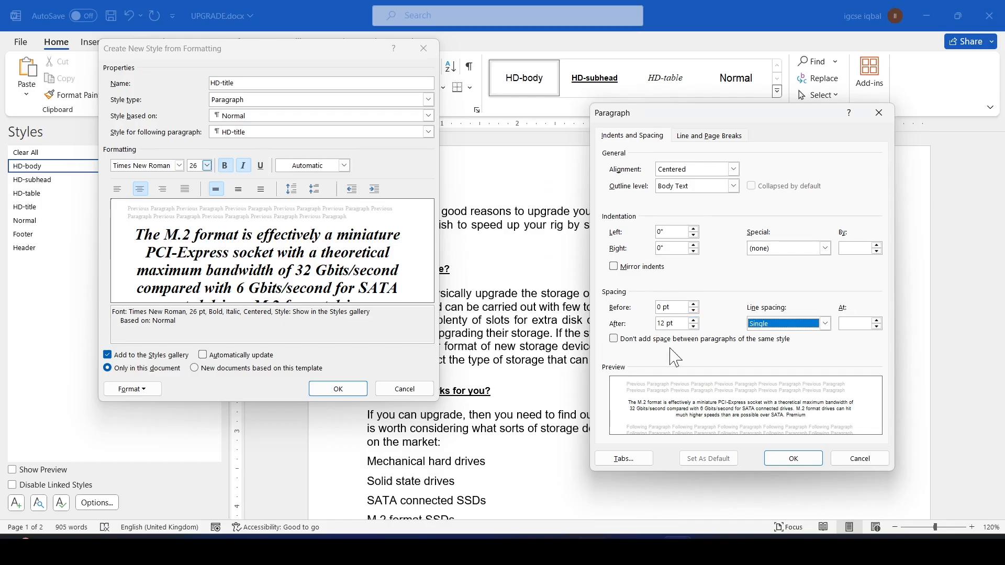
drag(665, 326, 659, 330)
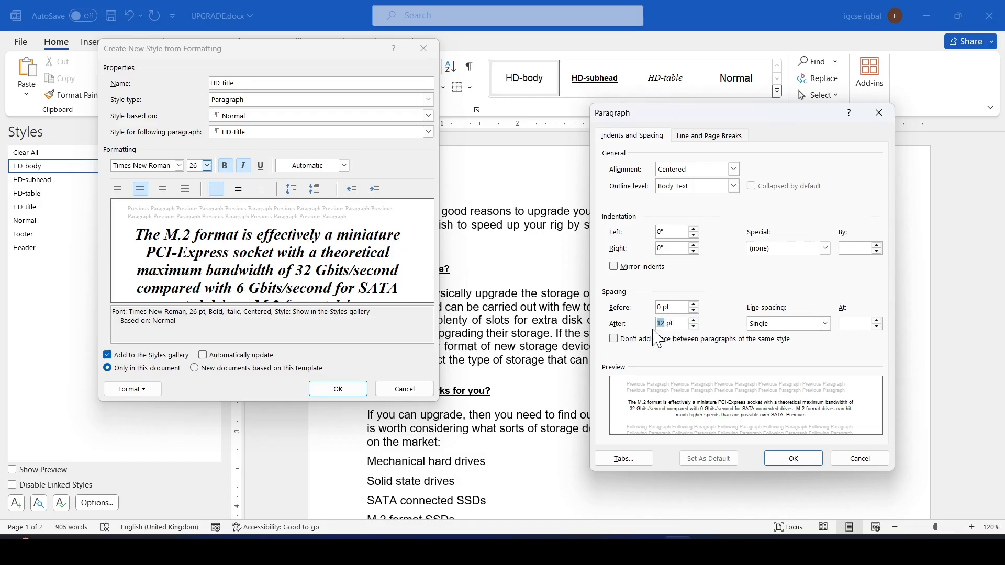
text(0)
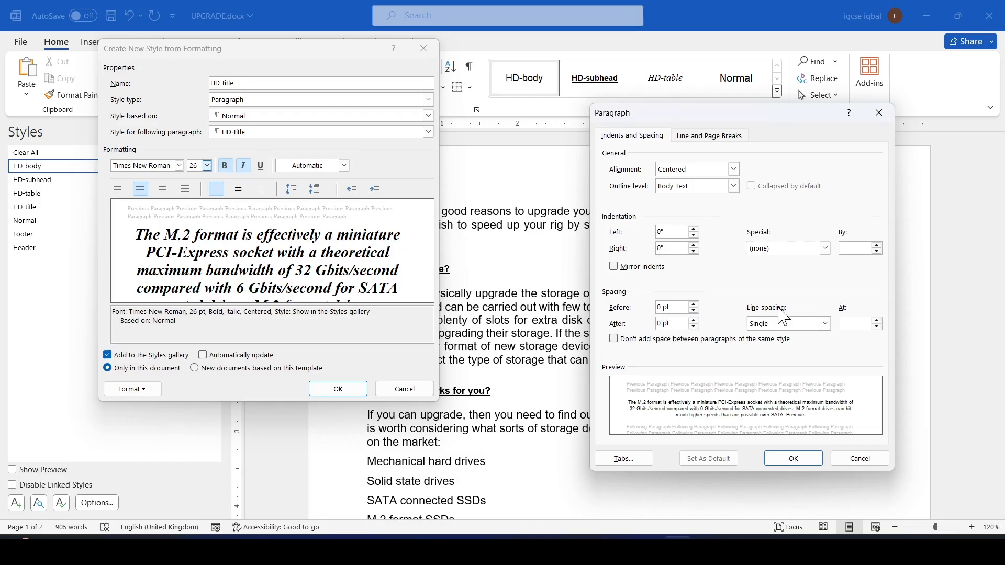
click(793, 458)
click(335, 389)
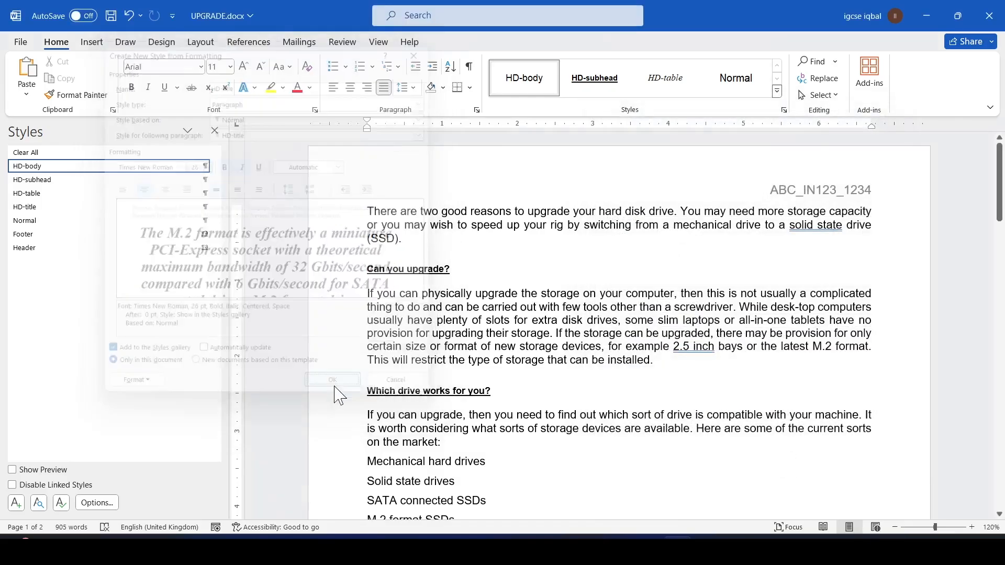
- Reapply the HD-body style to the paragraph beginning "The M.2 format is effectively a miniature"
scroll(578, 440, down, 6)
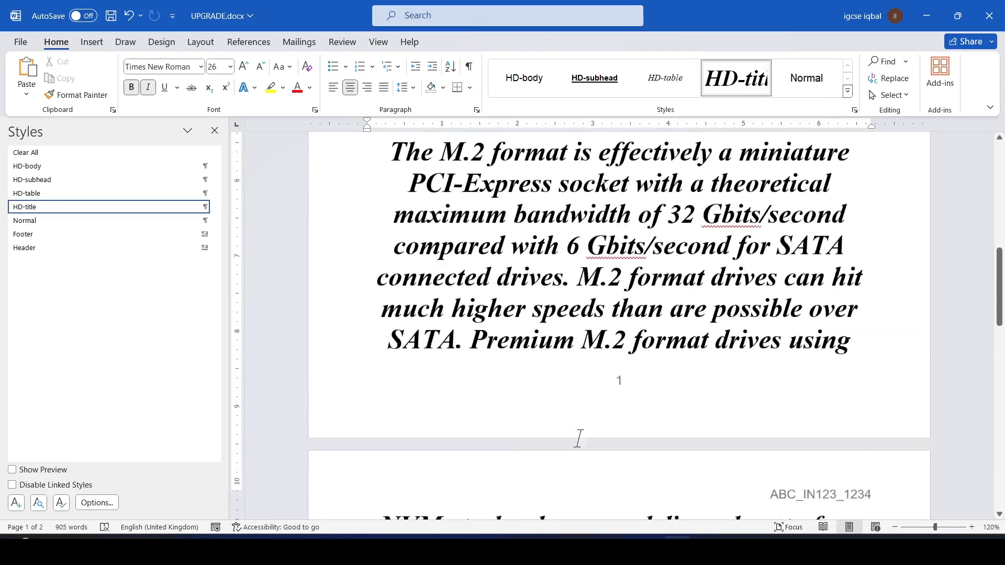
scroll(578, 440, up, 3)
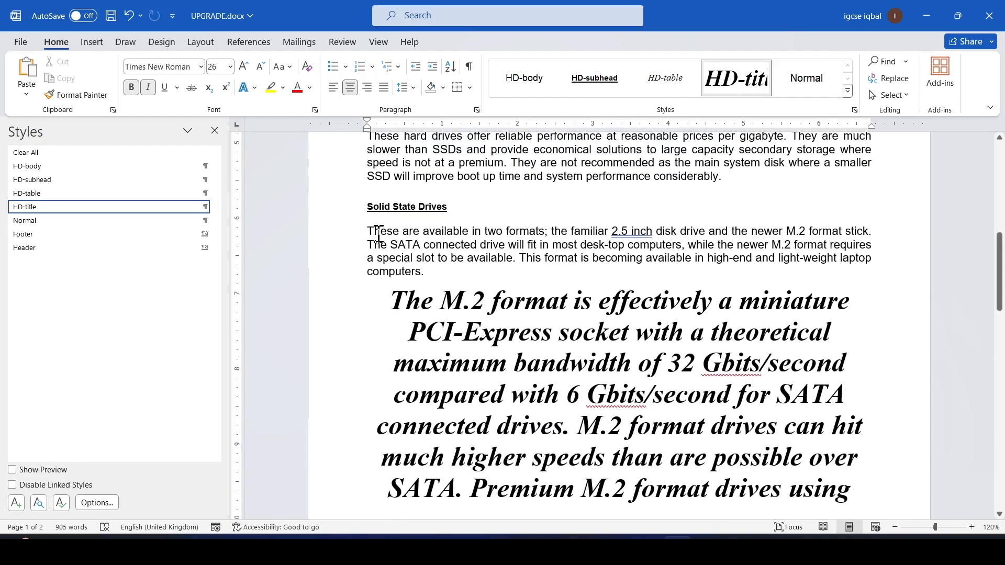
drag(386, 231, 579, 258)
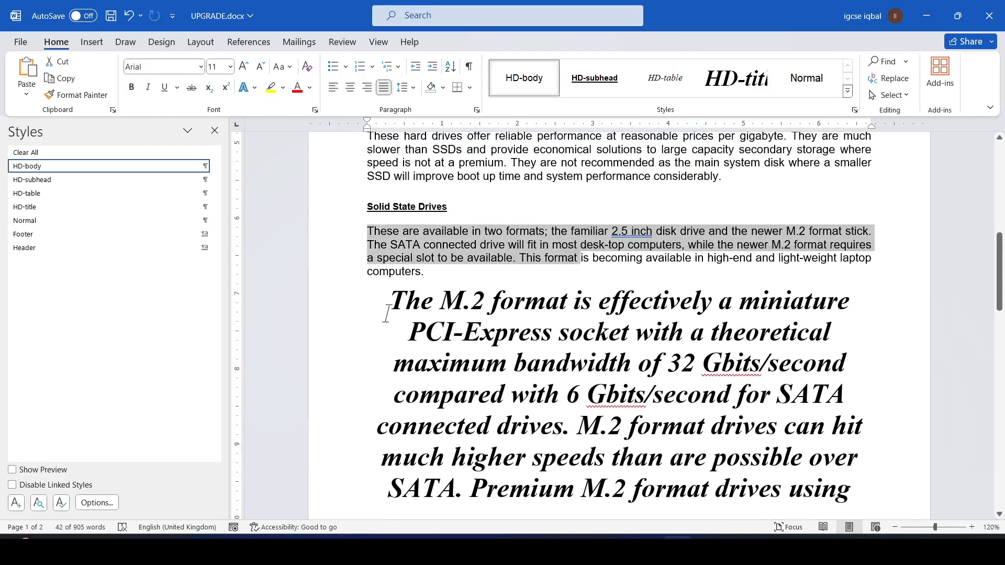
drag(450, 332, 814, 168)
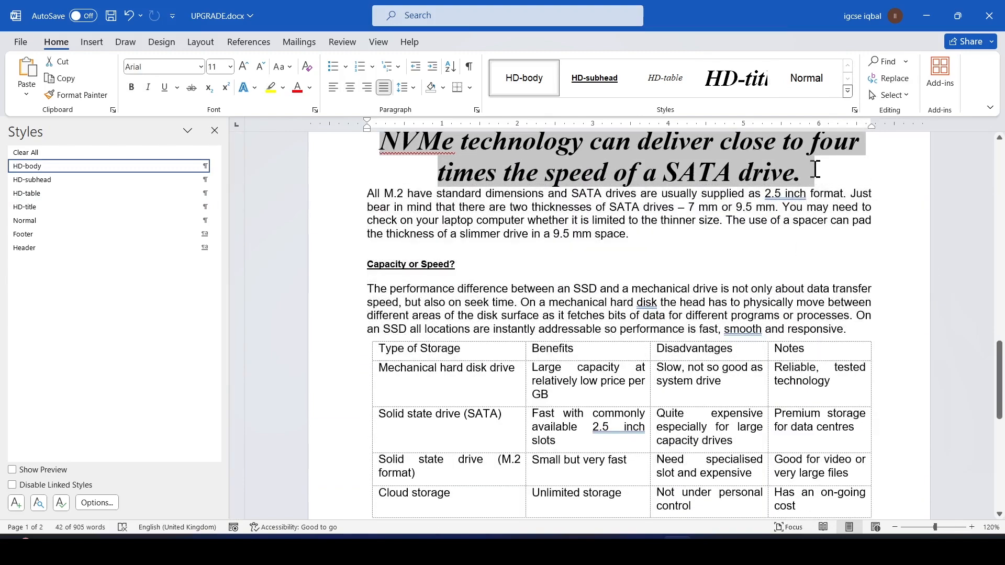
click(67, 168)
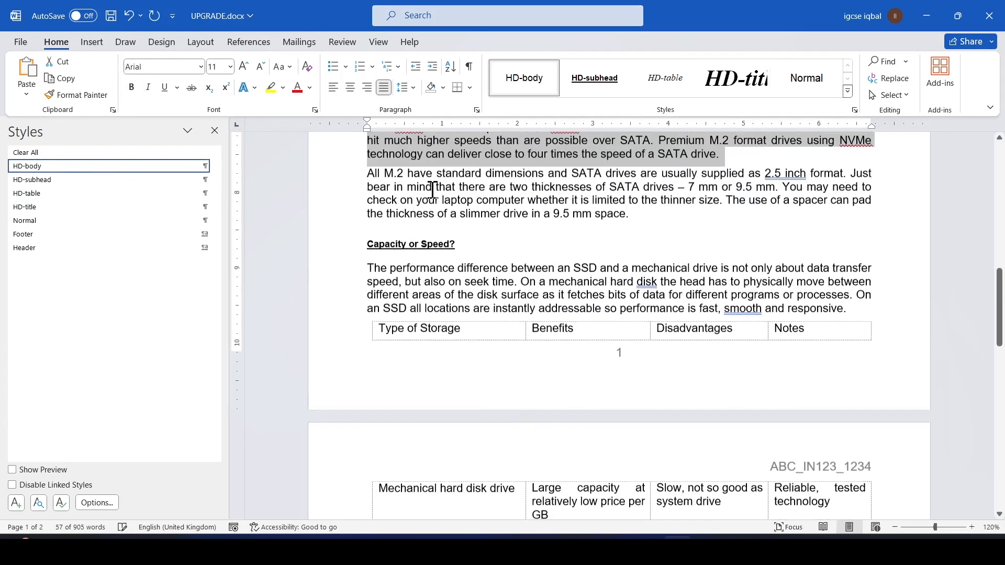
scroll(677, 314, up, 6)
scroll(674, 300, up, 5)
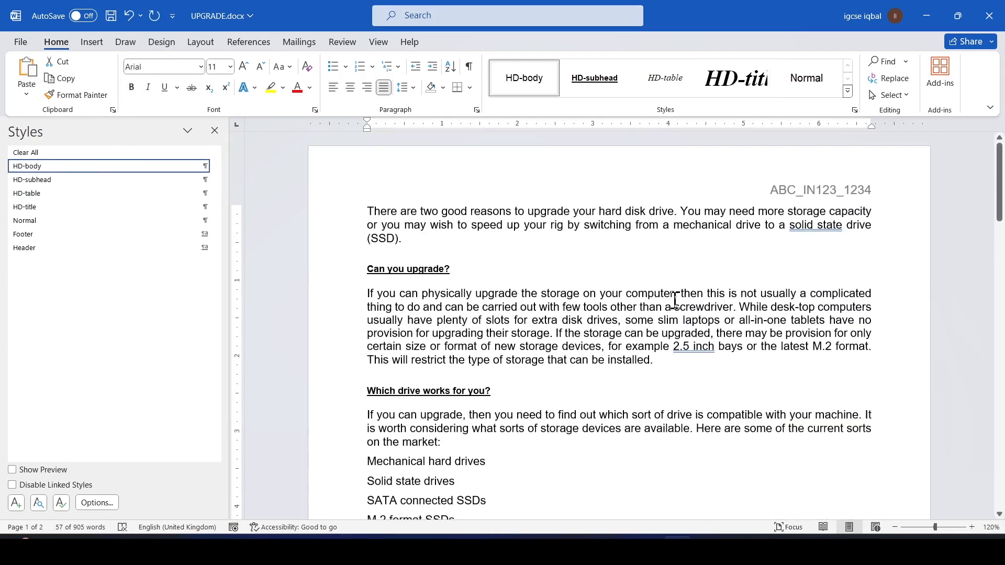
click(607, 261)
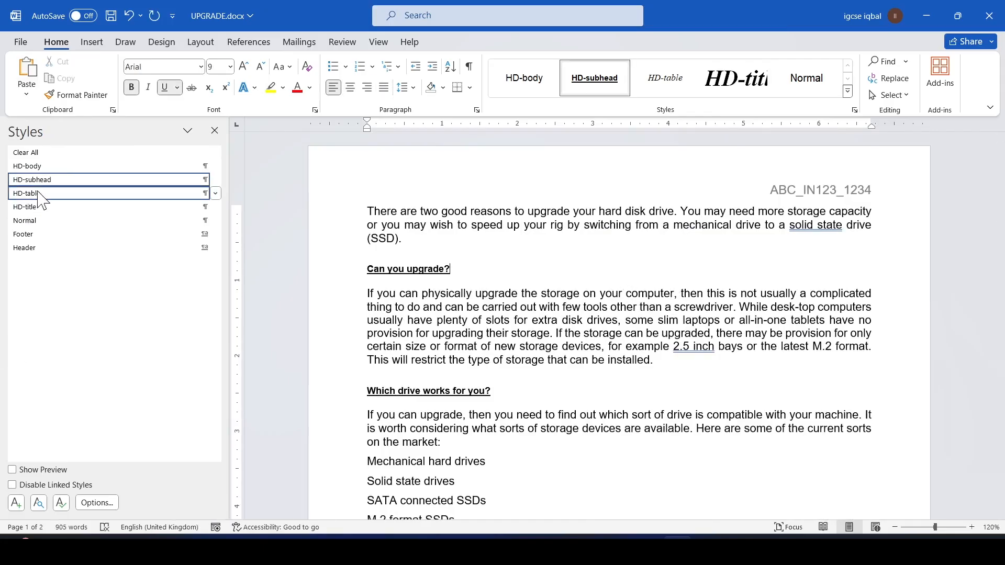
- Review the HD-title style's settings for the Evidence 2 screenshot required by the question paper
key(alt+Tab)
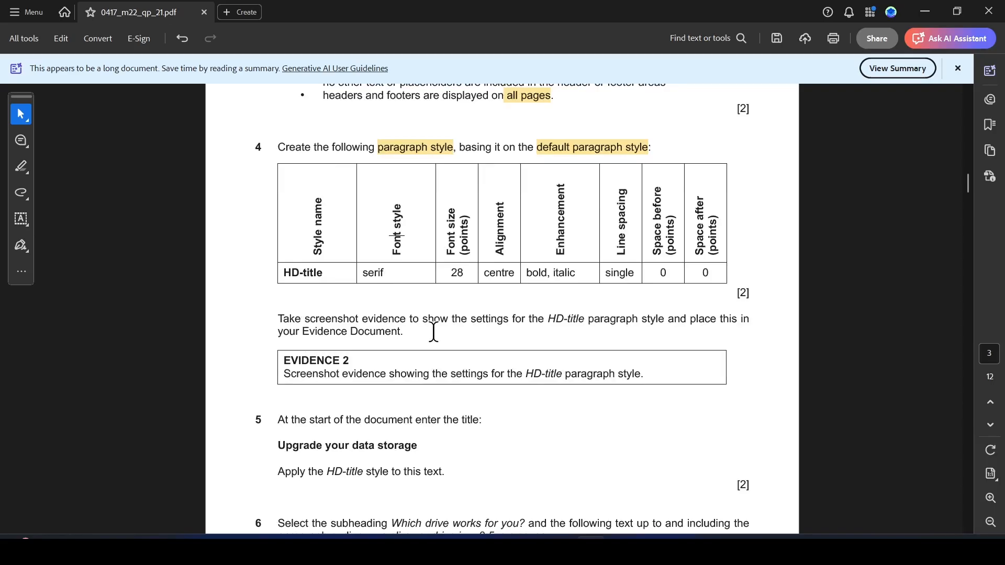
key(alt+Tab)
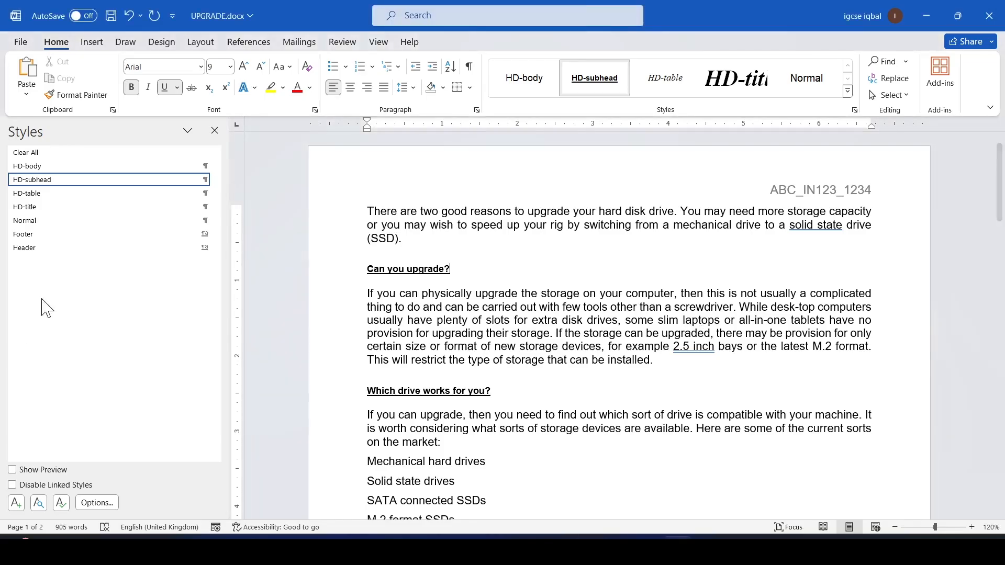
right_click(56, 208)
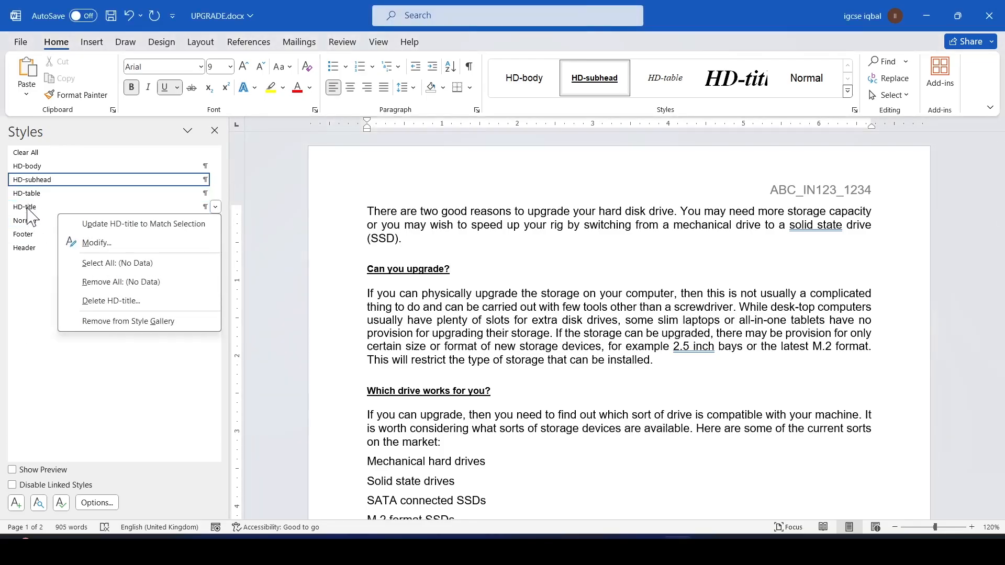
click(65, 239)
drag(336, 54, 297, 102)
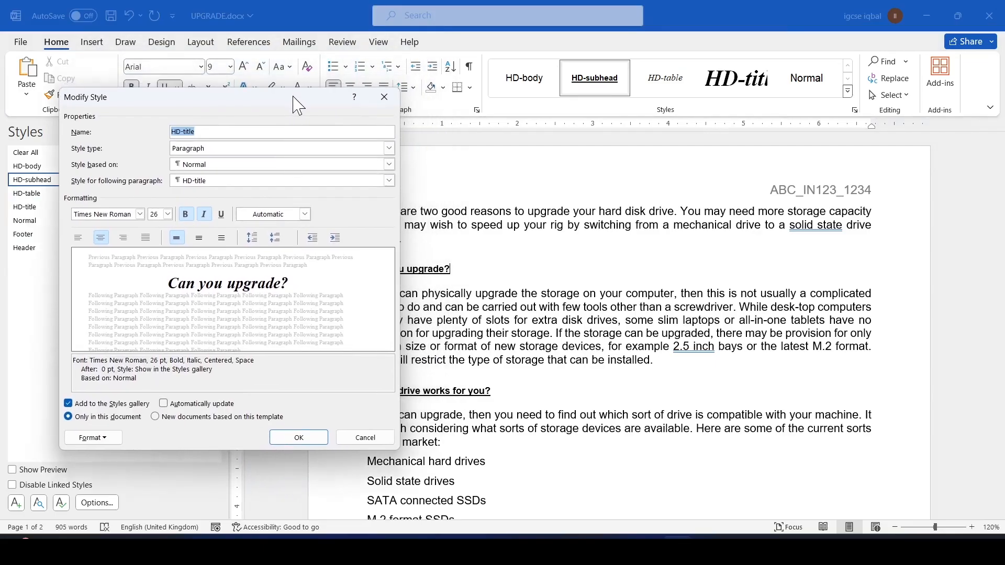
click(317, 442)
- Copy the title "Upgrade your data storage" from the question paper and paste it on a new line at the start of UPGRADE.docx
key(alt+Tab)
scroll(604, 369, down, 3)
scroll(605, 373, down, 2)
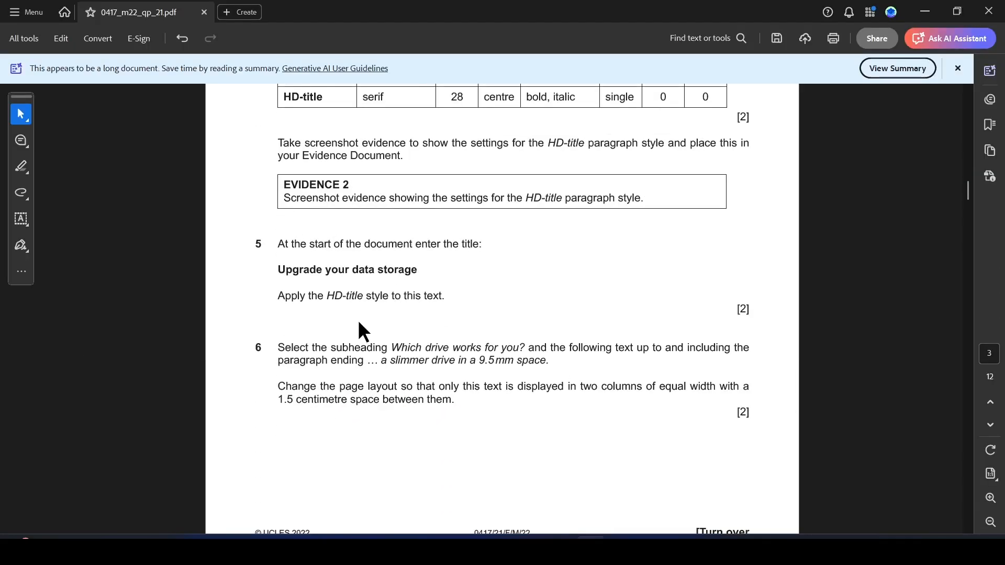
drag(416, 265, 271, 260)
key(ctrl+c)
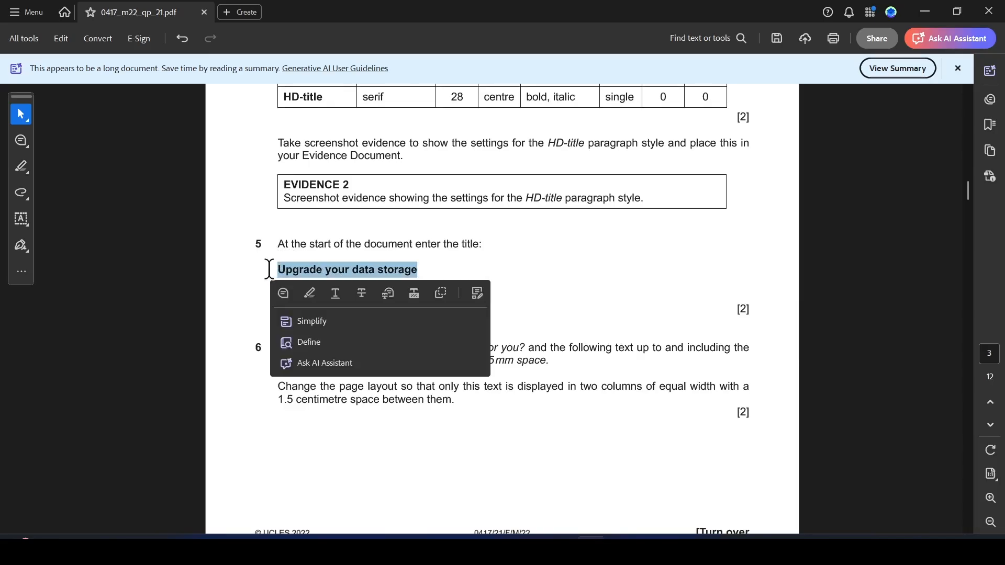
key(alt+Tab)
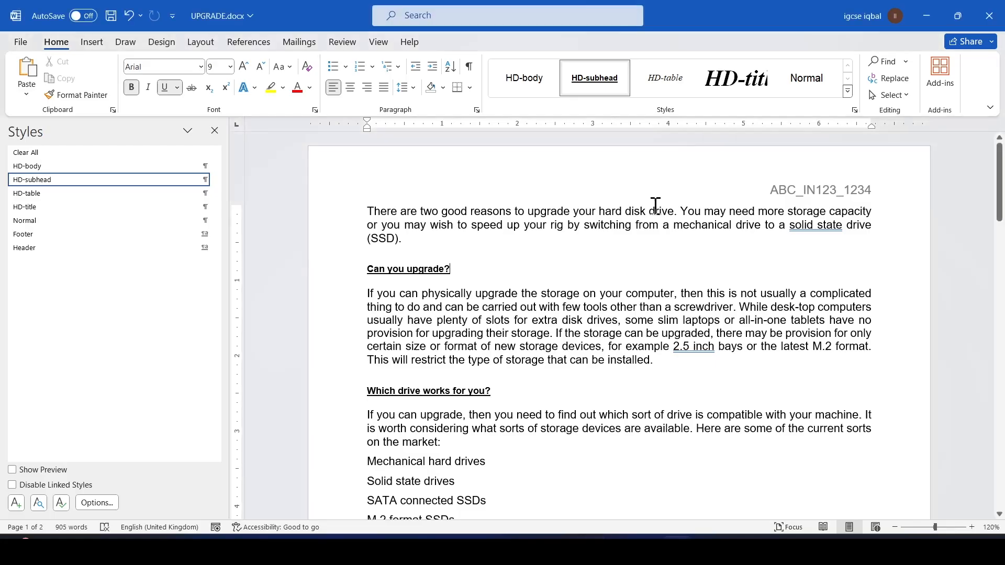
click(362, 209)
key(ctrl+z)
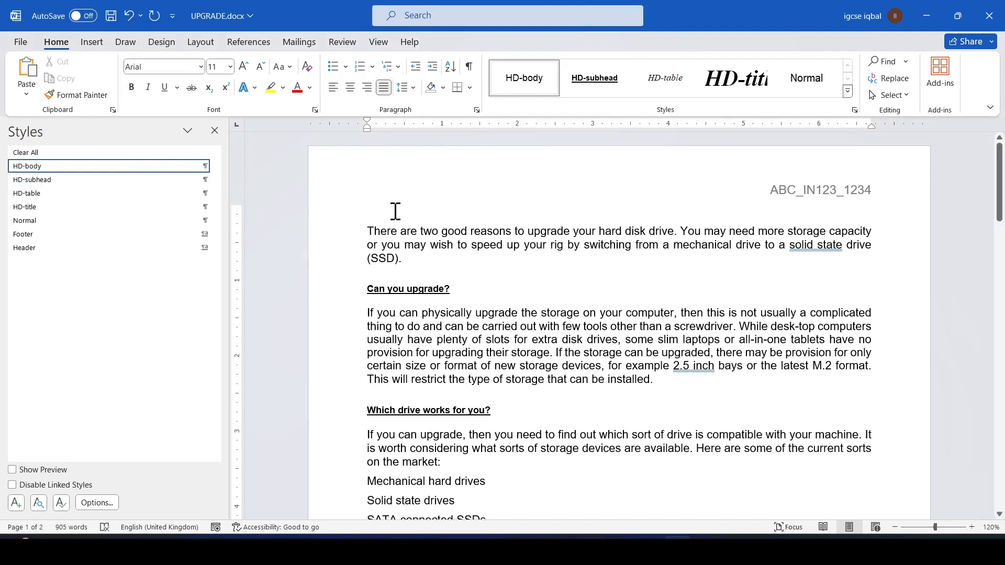
key(ctrl+v)
- Highlight the instruction "Apply the HD-title style to this text." in the question paper PDF
key(alt+Tab)
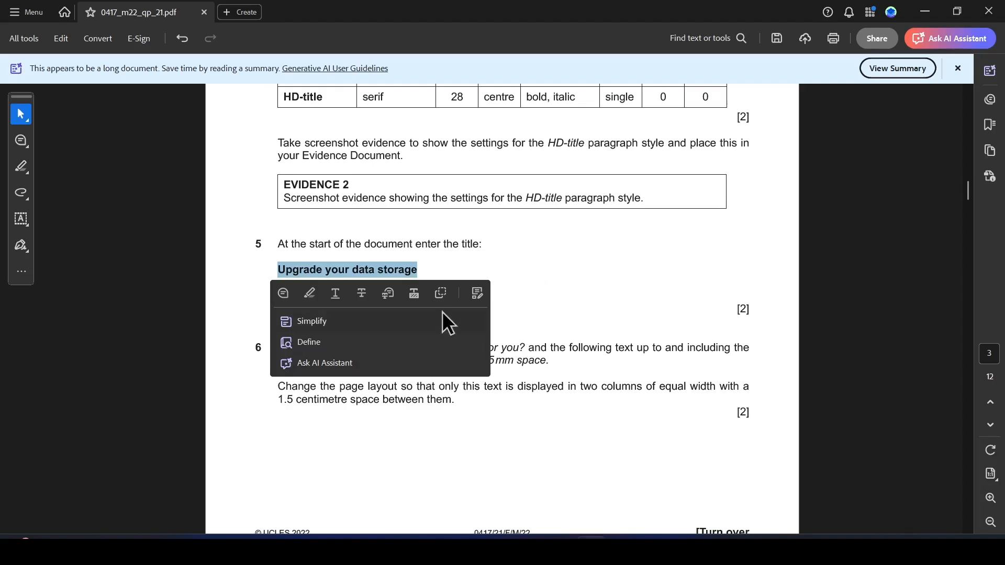
click(602, 226)
drag(285, 297, 446, 300)
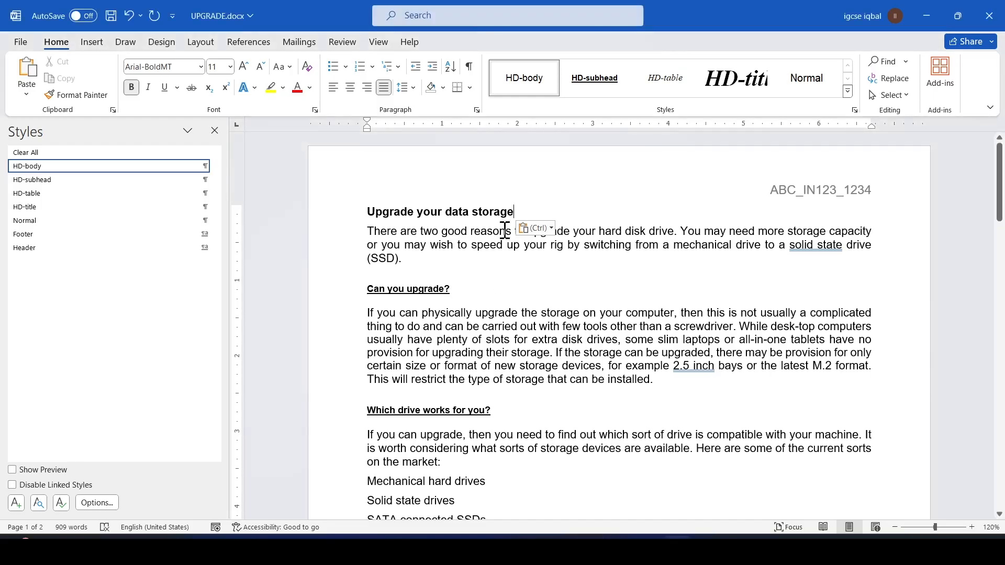
- Apply the HD-title style to the title "Upgrade your data storage" in the Word document
key(alt+Tab)
drag(520, 208, 366, 211)
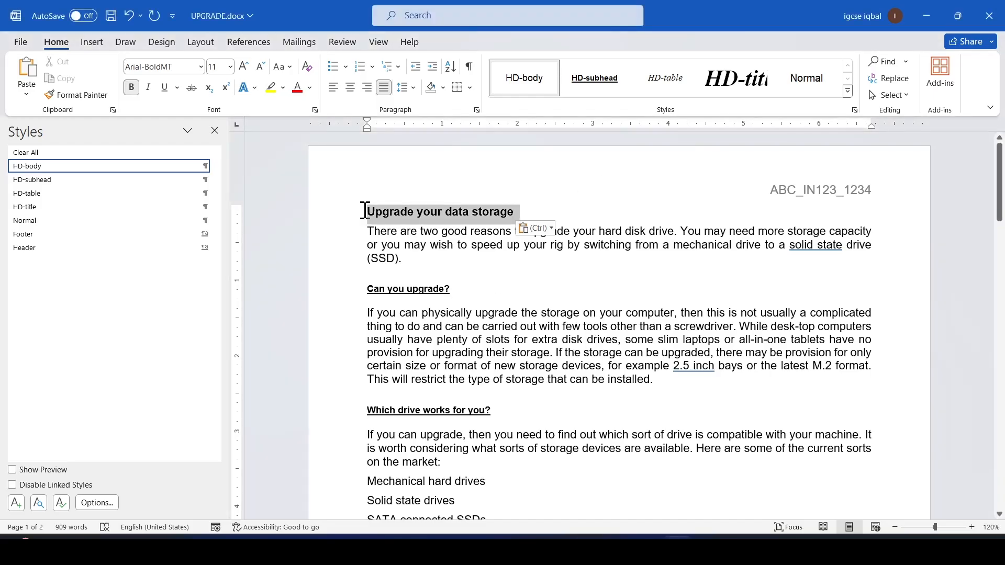
click(42, 208)
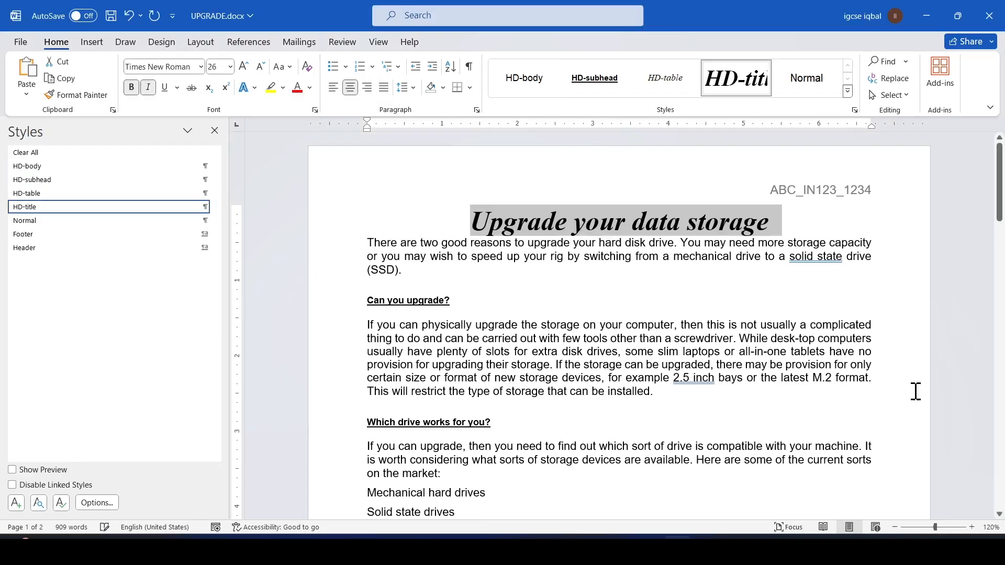
- Highlight the opening words of question 6 and the phrase "a slimmer drive in a 9.5mm space." in the question paper PDF
key(alt+Tab)
scroll(372, 390, down, 3)
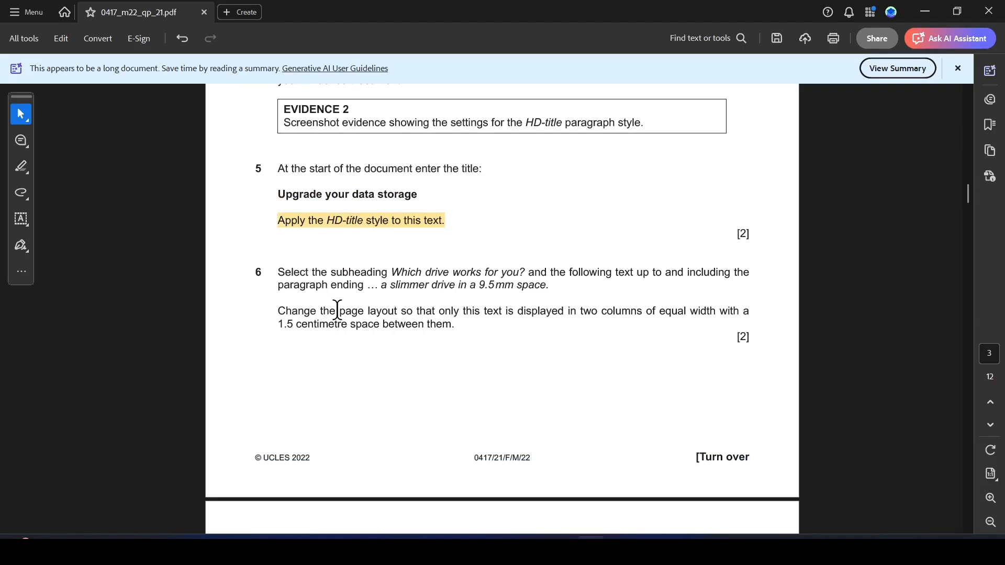
drag(278, 272, 367, 275)
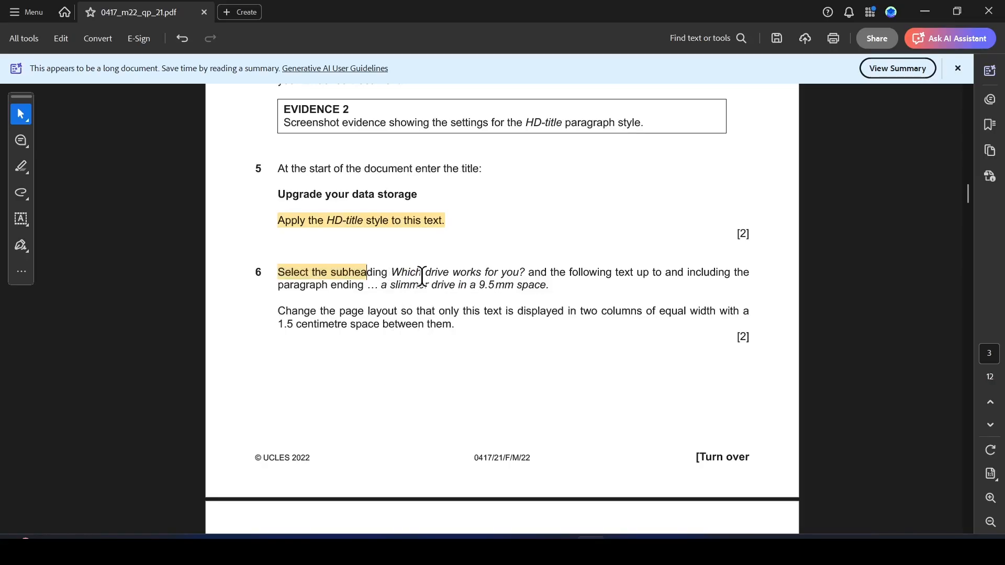
key(alt+Tab)
scroll(448, 295, down, 4)
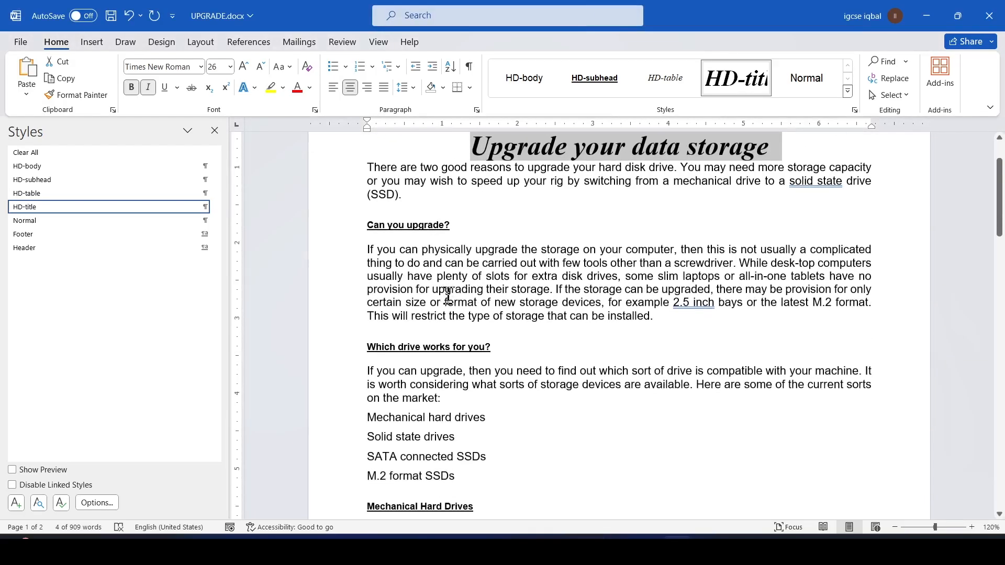
key(alt+Tab)
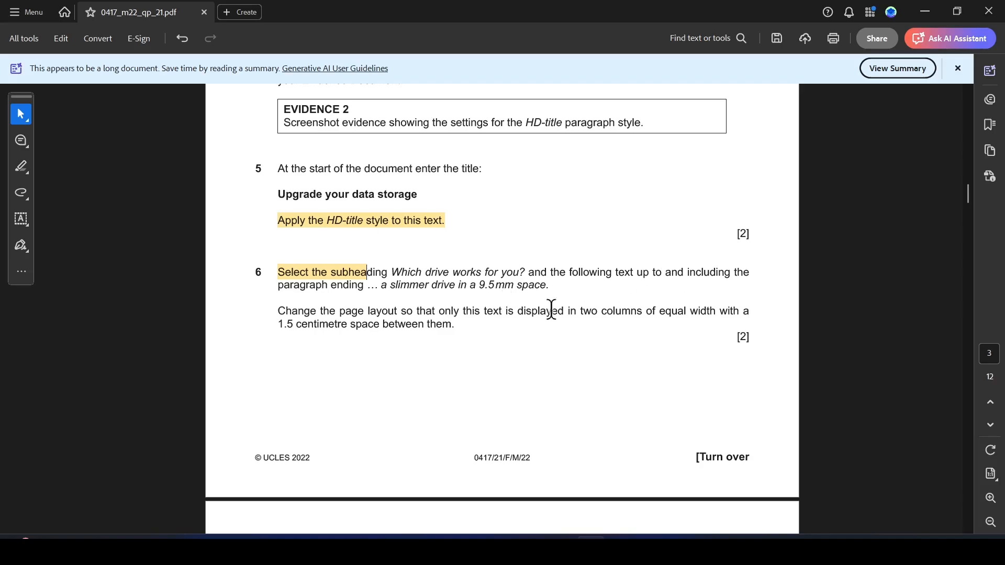
drag(381, 287, 552, 287)
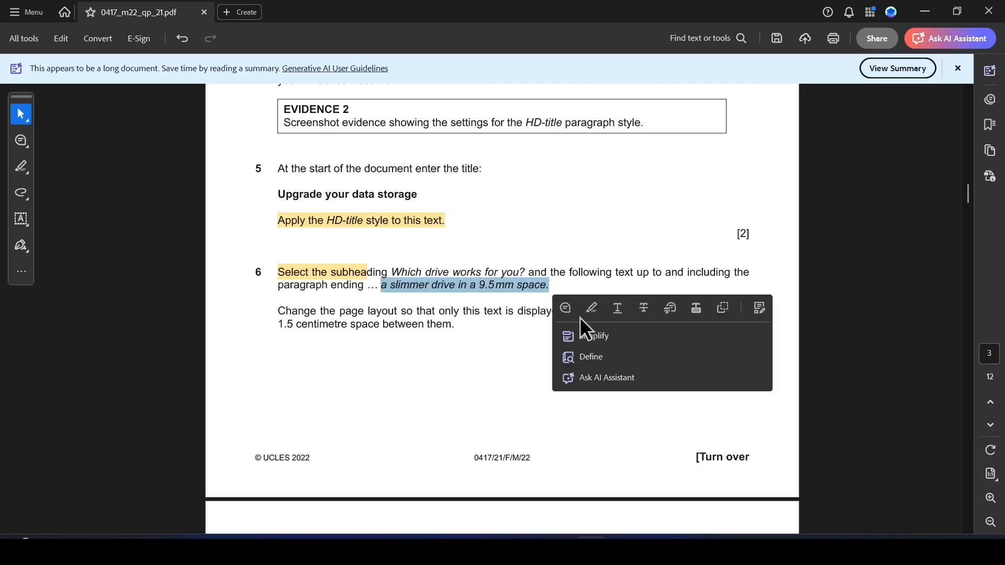
click(590, 308)
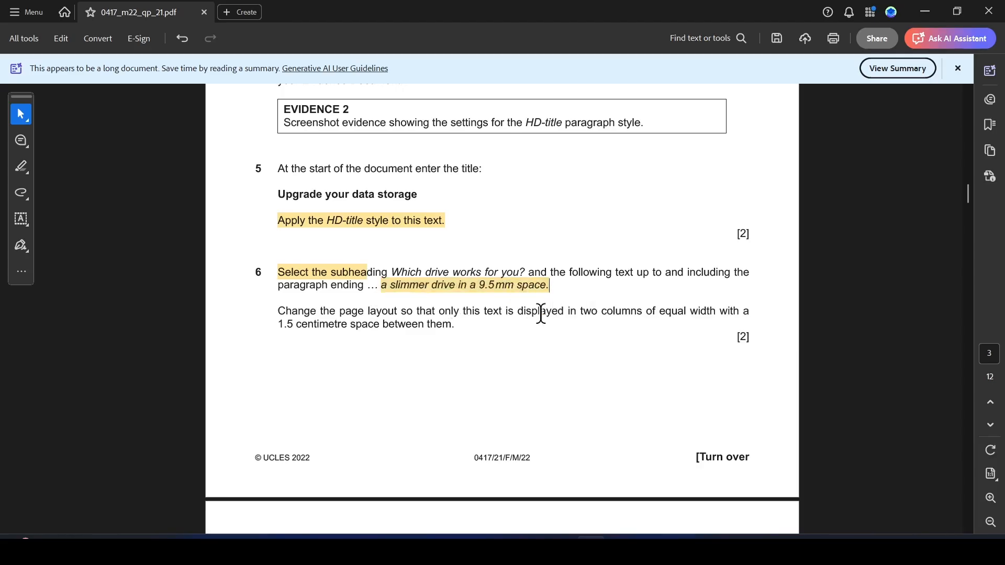
- Select the text in UPGRADE.docx from the subheading "Which drive works for you?" through the paragraph ending "a slimmer drive in a 9.5 mm space."
key(alt+Tab)
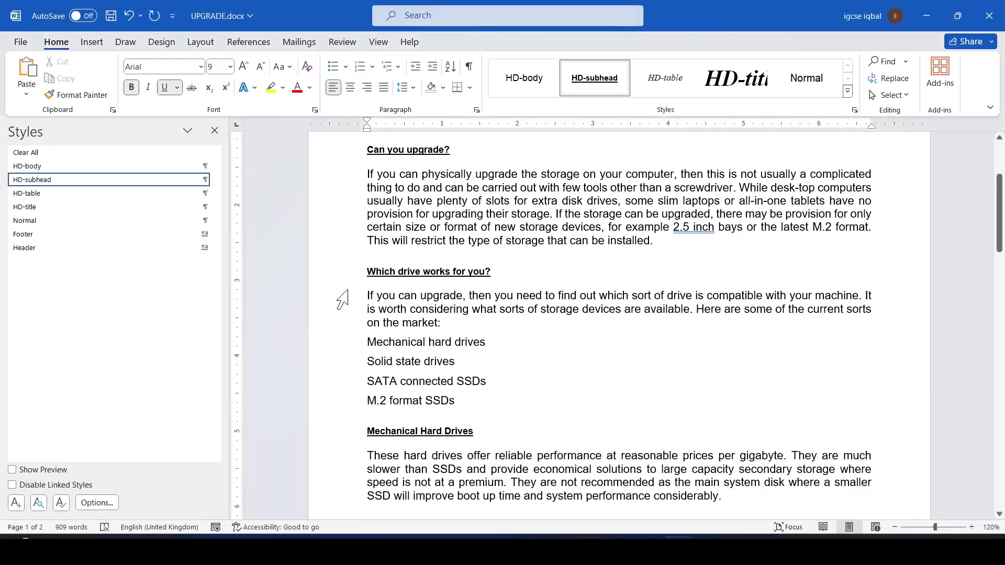
drag(370, 272, 632, 247)
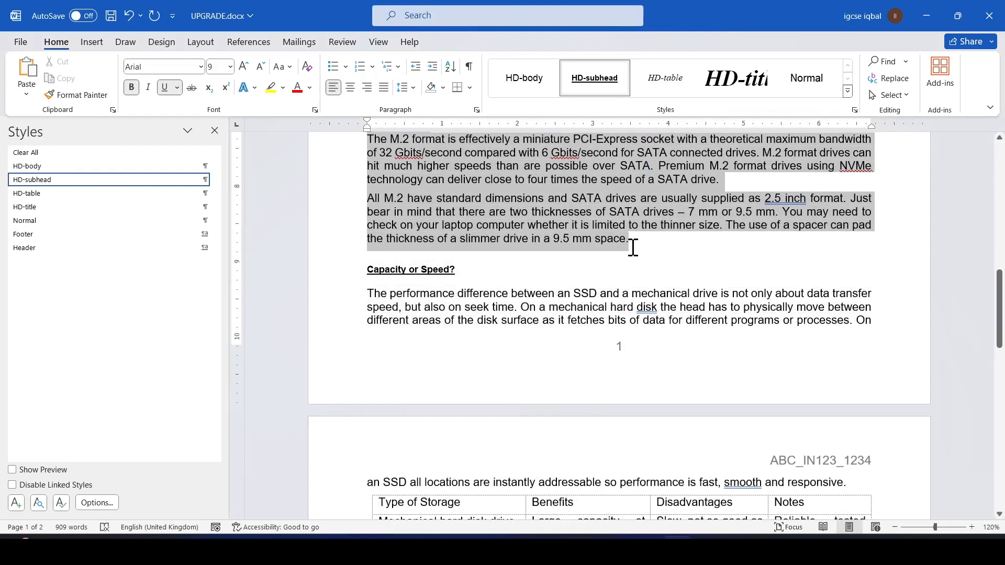
drag(648, 278, 650, 237)
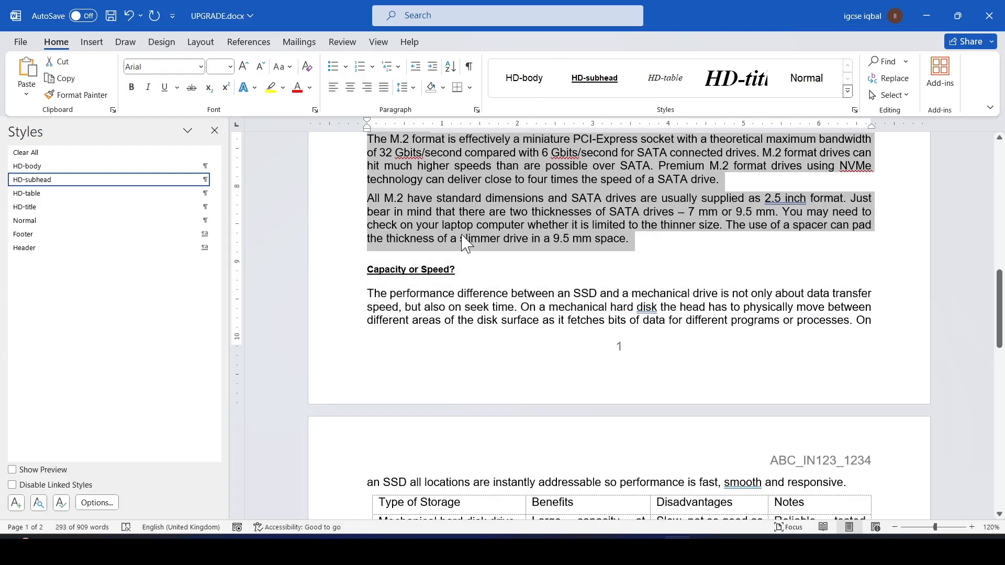
- Check the start and end of the selected text in the Word document against question 6 of the question paper
key(alt+Tab)
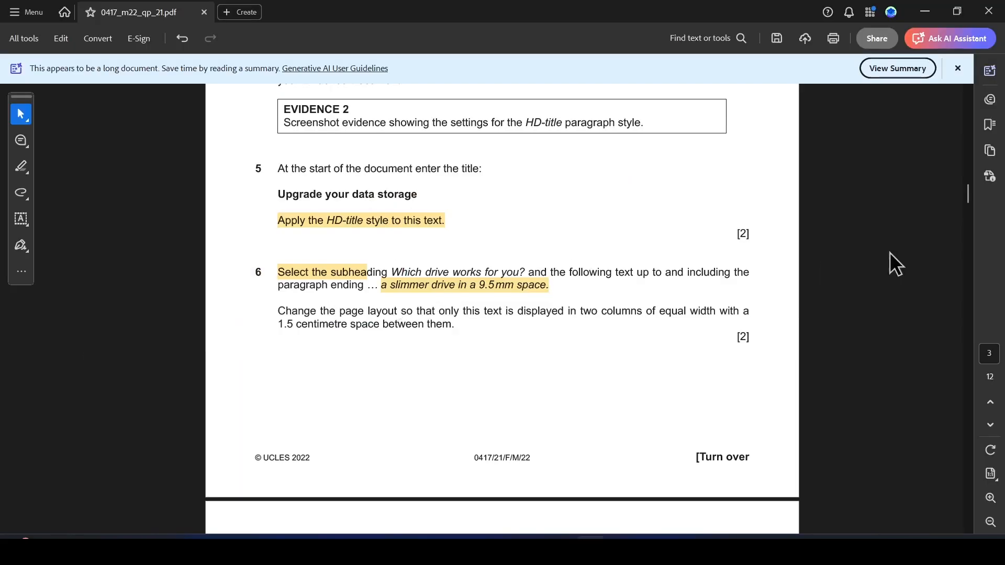
key(alt+Tab)
scroll(720, 310, up, 8)
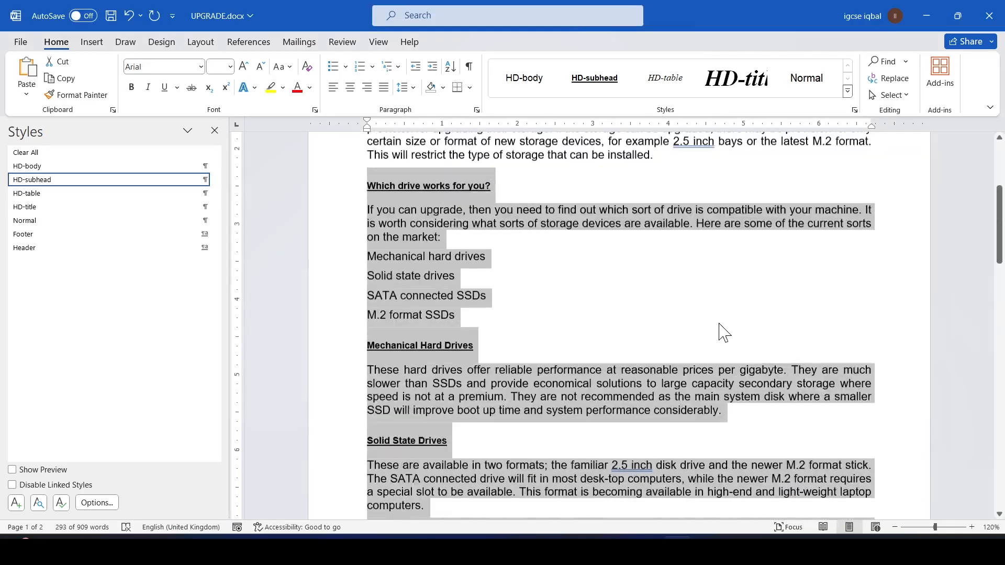
key(alt+Tab)
key(alt+Tab)
scroll(664, 345, down, 15)
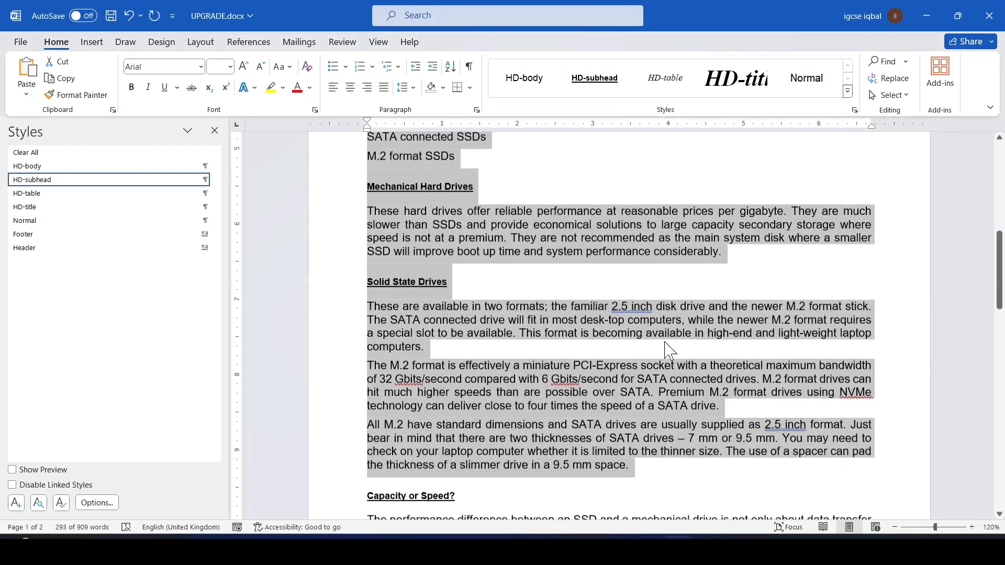
scroll(665, 342, down, 3)
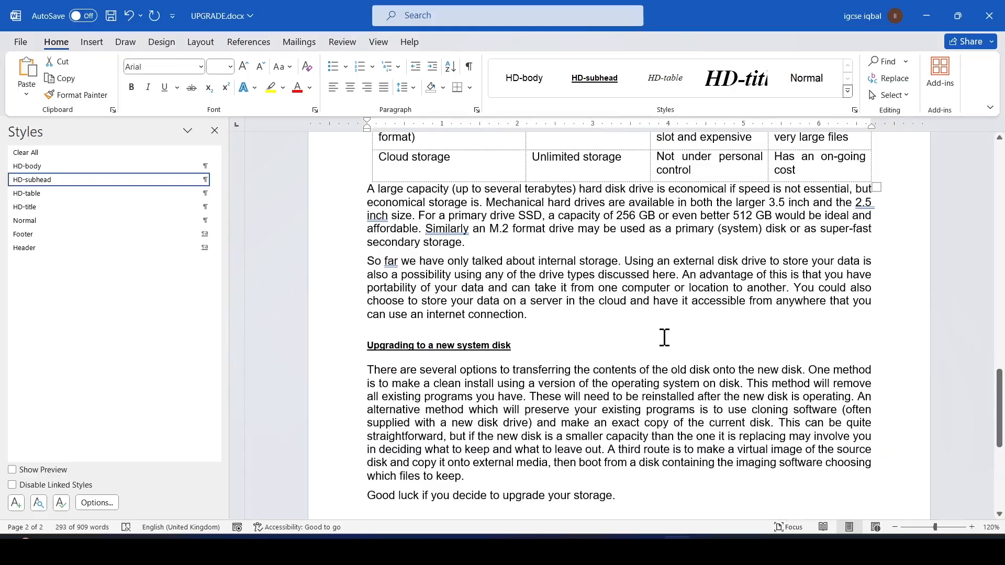
scroll(664, 340, up, 15)
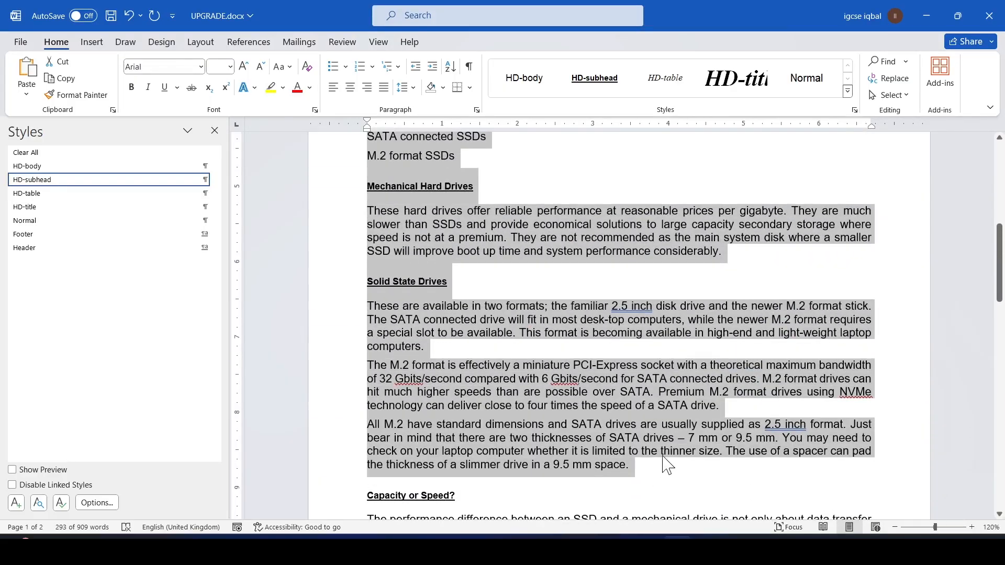
- Highlight the column spacing value 1.5 in question 6 of the PDF, then return to the Word document
key(alt+Tab)
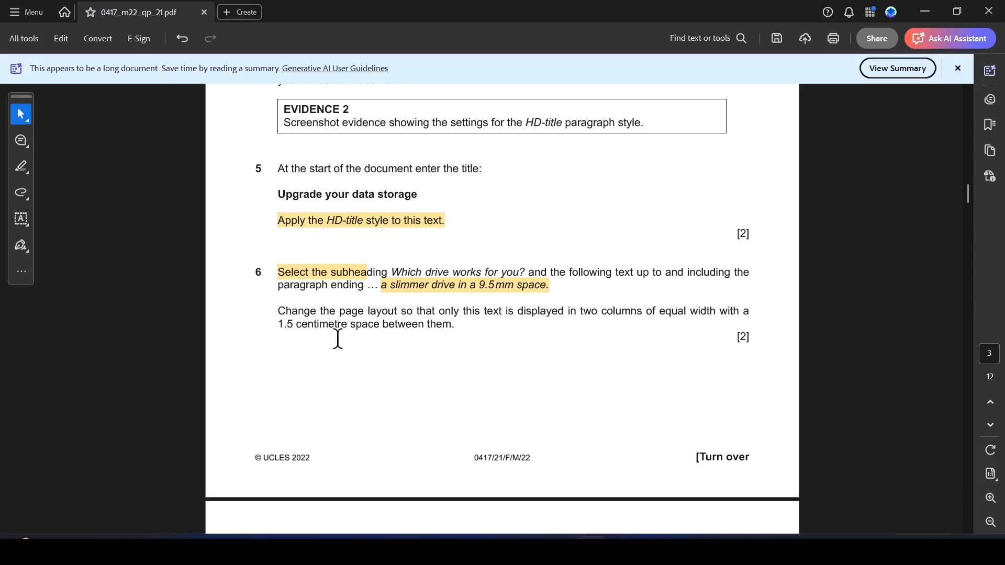
drag(278, 323, 296, 324)
key(alt+Tab)
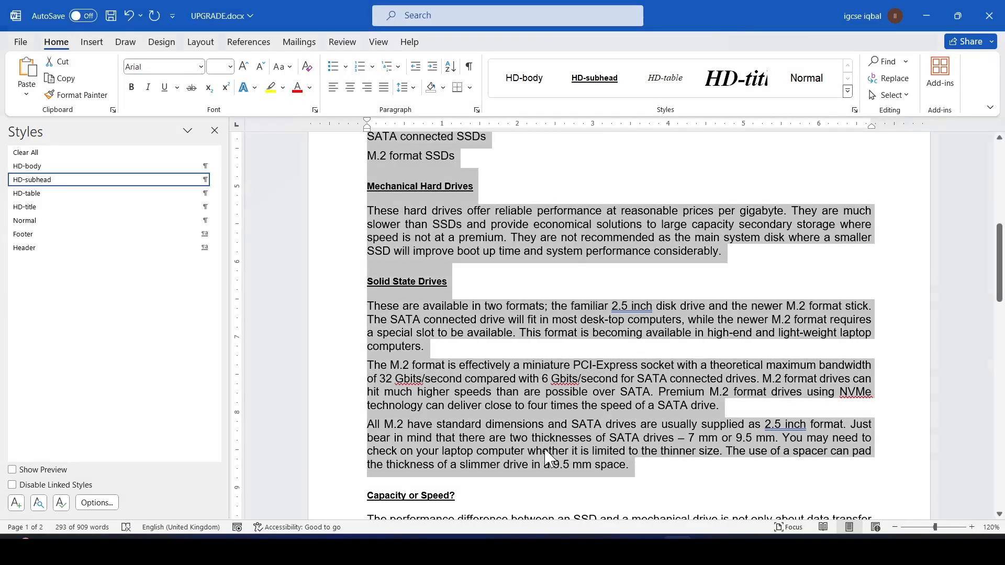
- Lay out the selected text in two equal-width columns with 1.5 cm spacing and check the resulting page layout
click(197, 44)
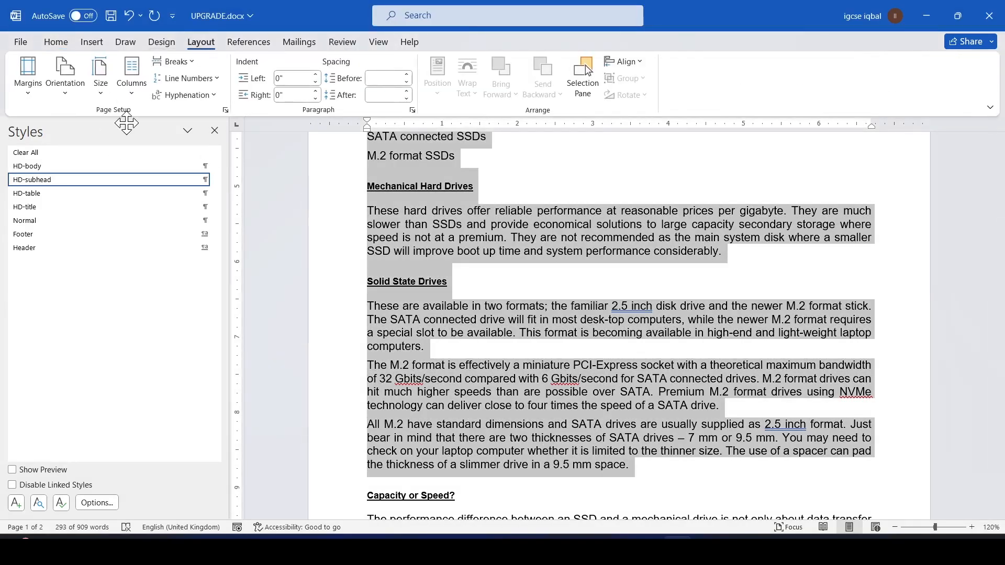
click(133, 89)
click(167, 273)
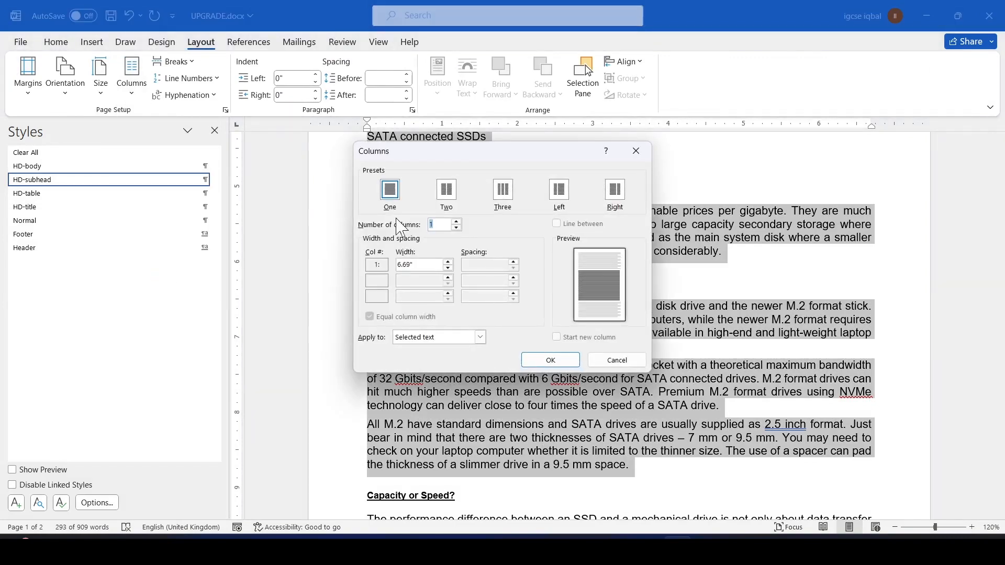
click(444, 197)
key(alt+Tab)
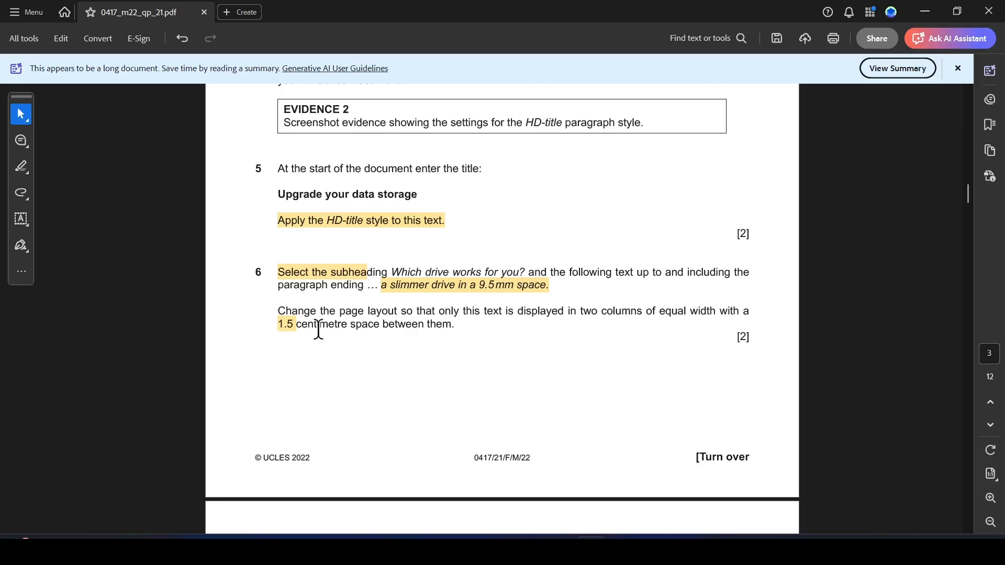
key(alt+Tab)
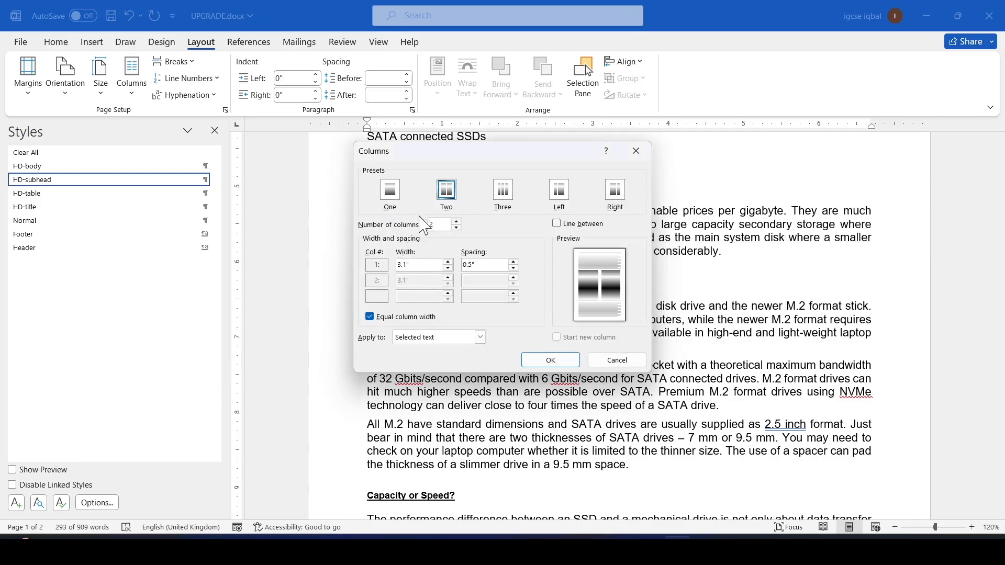
drag(488, 264, 444, 266)
text(1.5cm)
click(550, 360)
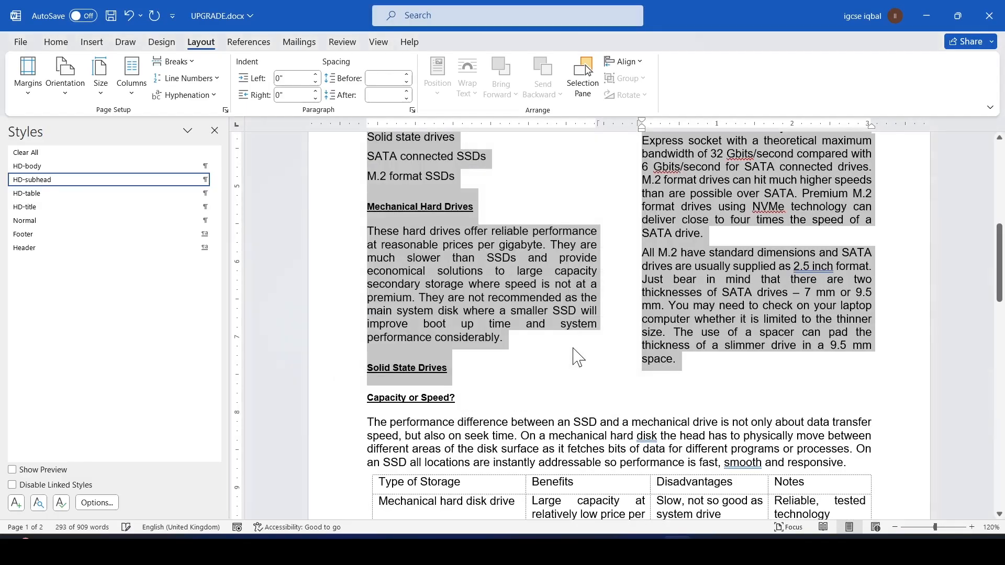
click(597, 353)
scroll(594, 345, up, 10)
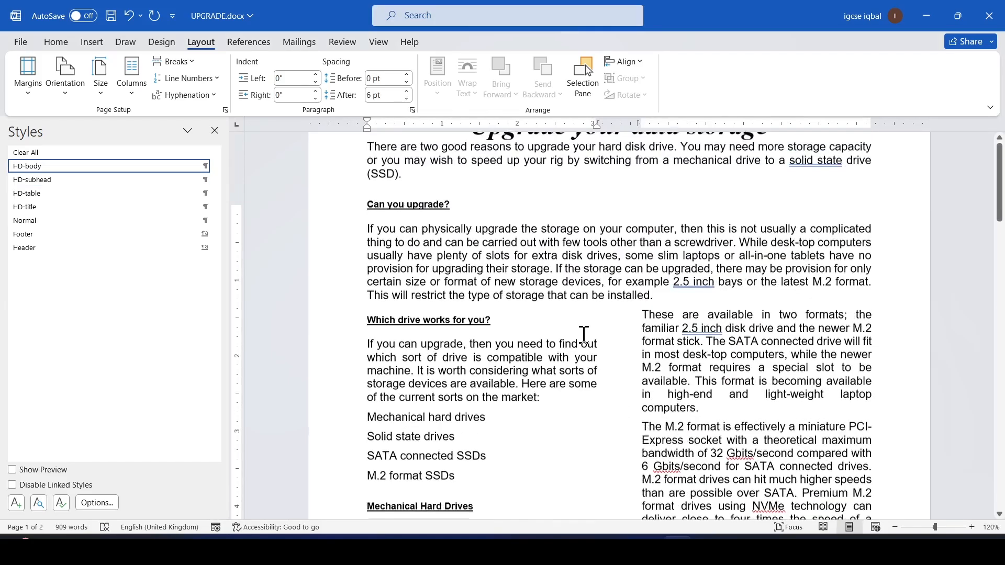
scroll(583, 335, down, 20)
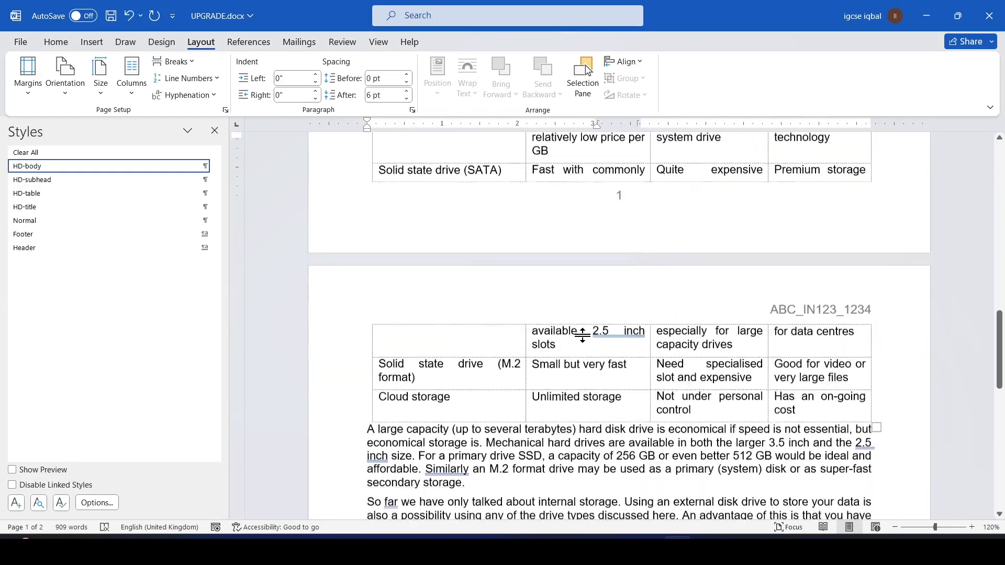
scroll(592, 343, up, 10)
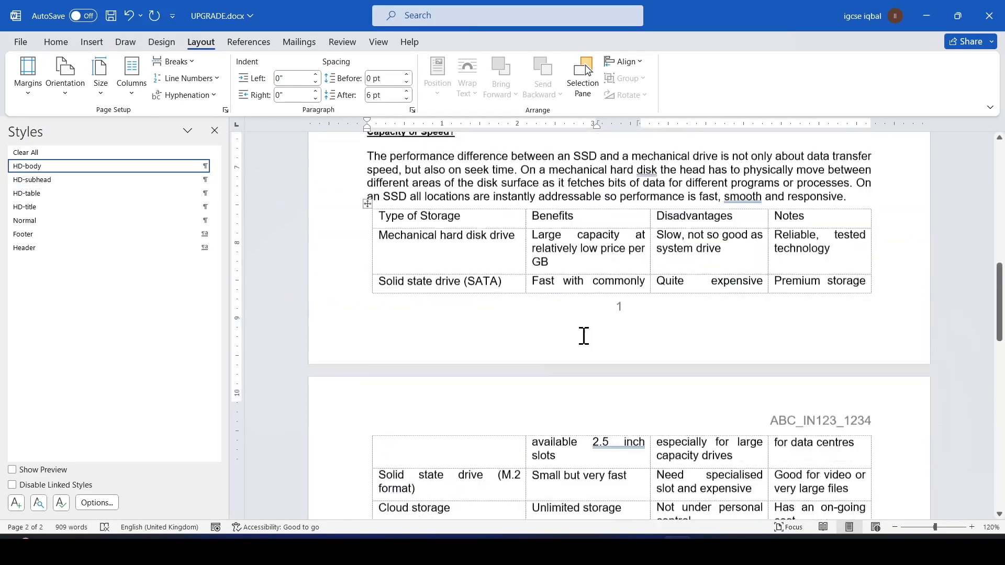
scroll(623, 347, up, 2)
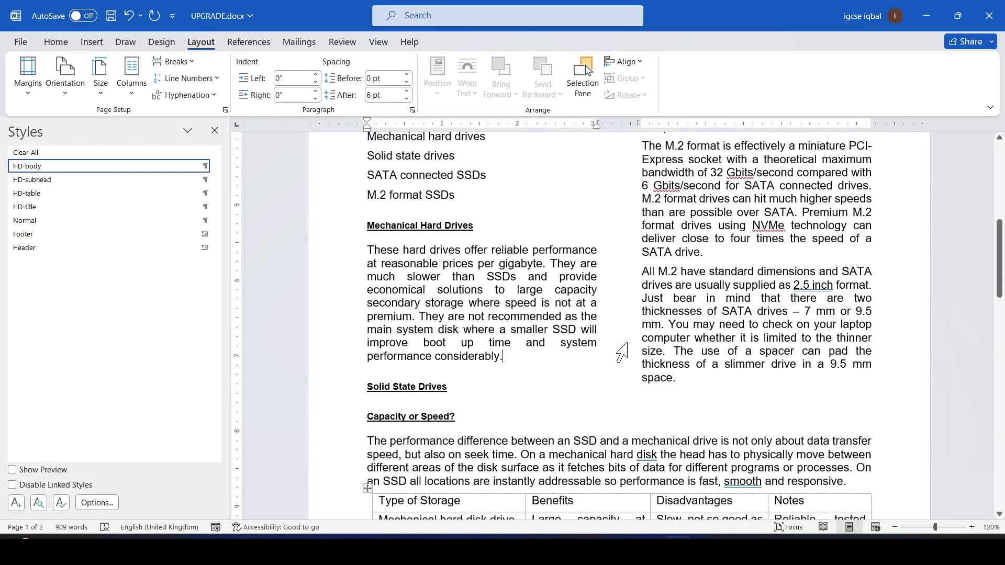
- Highlight the text range from "Mechanical hard drives" to "M.2 format SSDs" in question 7 of the question paper PDF
key(alt+Tab)
scroll(334, 367, down, 6)
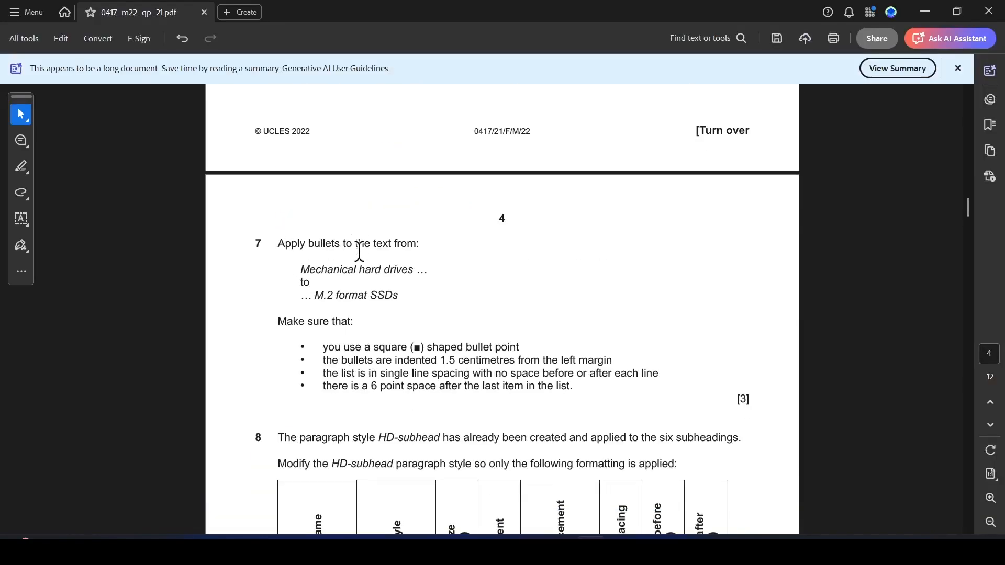
drag(300, 269, 405, 292)
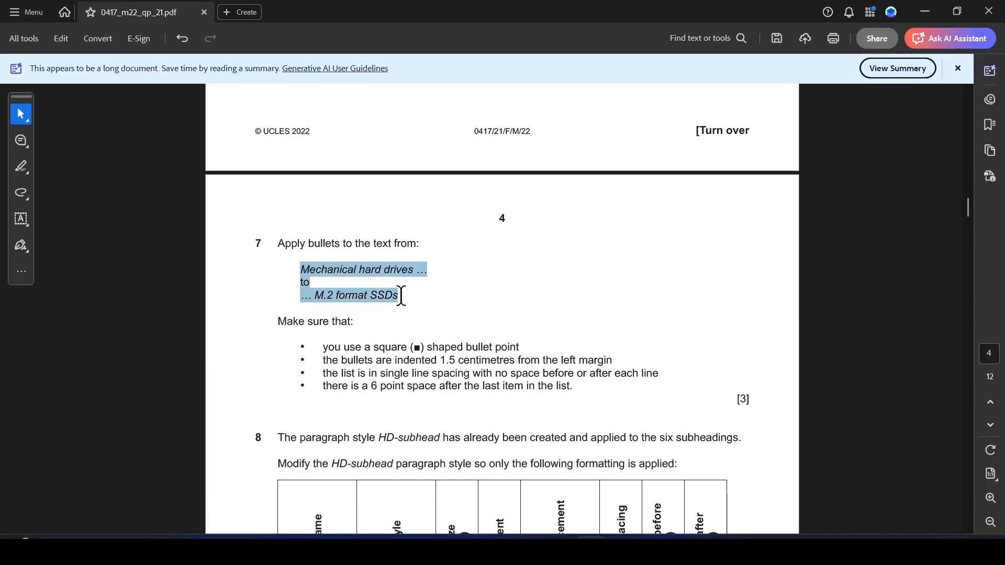
click(444, 314)
- Apply bullets to the four lines from "Mechanical hard drives" to "M.2 format SSDs" in the Word document
key(alt+Tab)
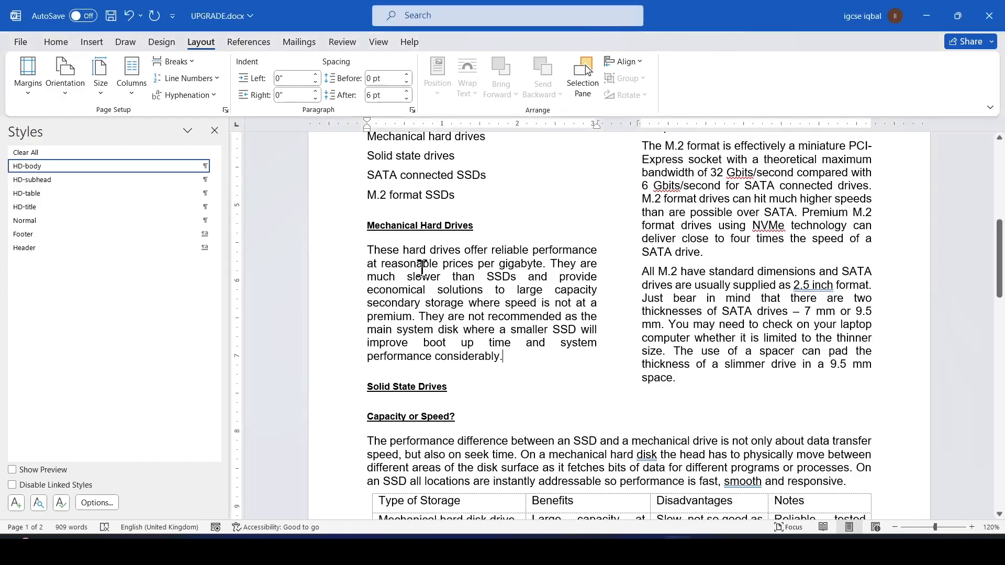
scroll(422, 268, up, 5)
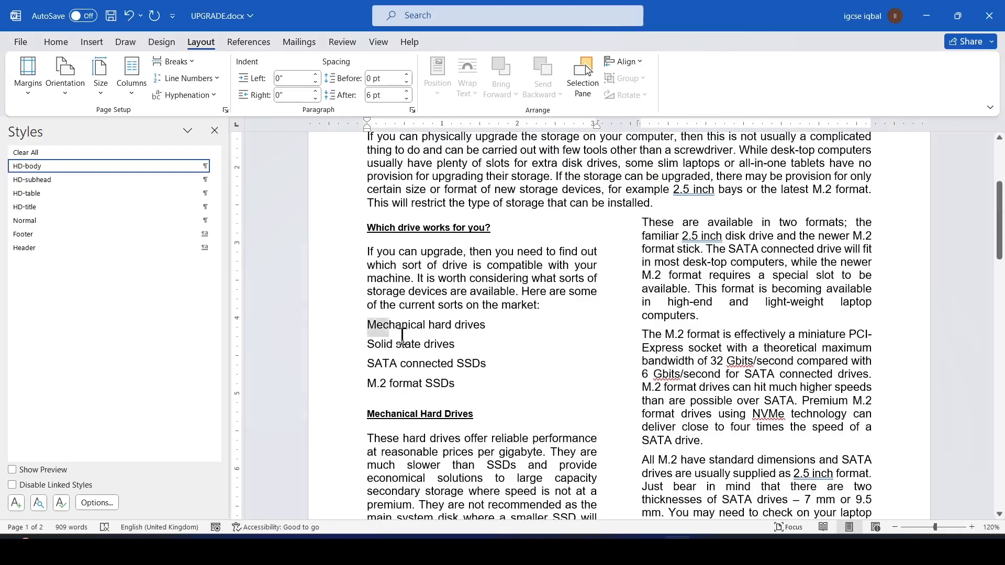
drag(394, 331, 460, 383)
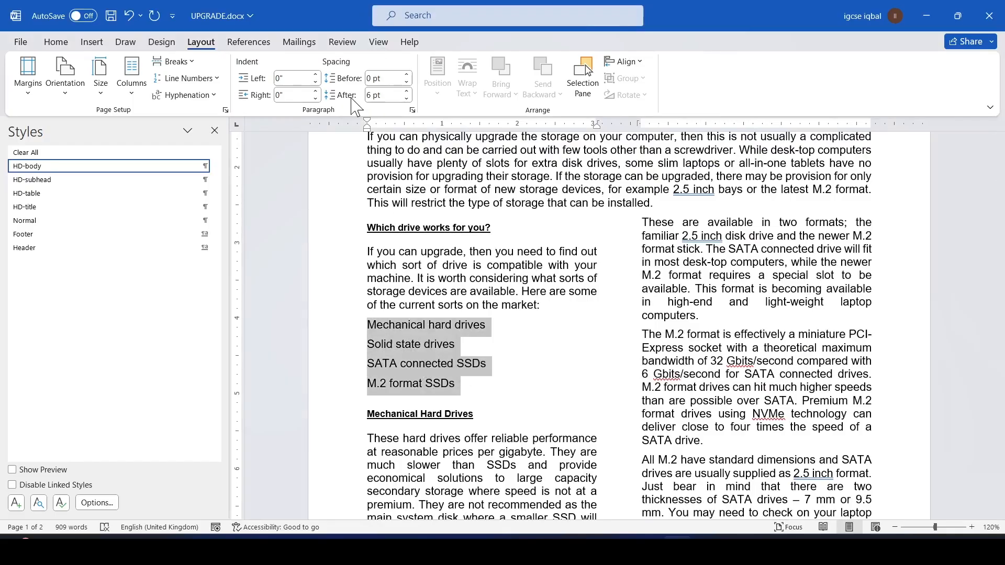
click(56, 42)
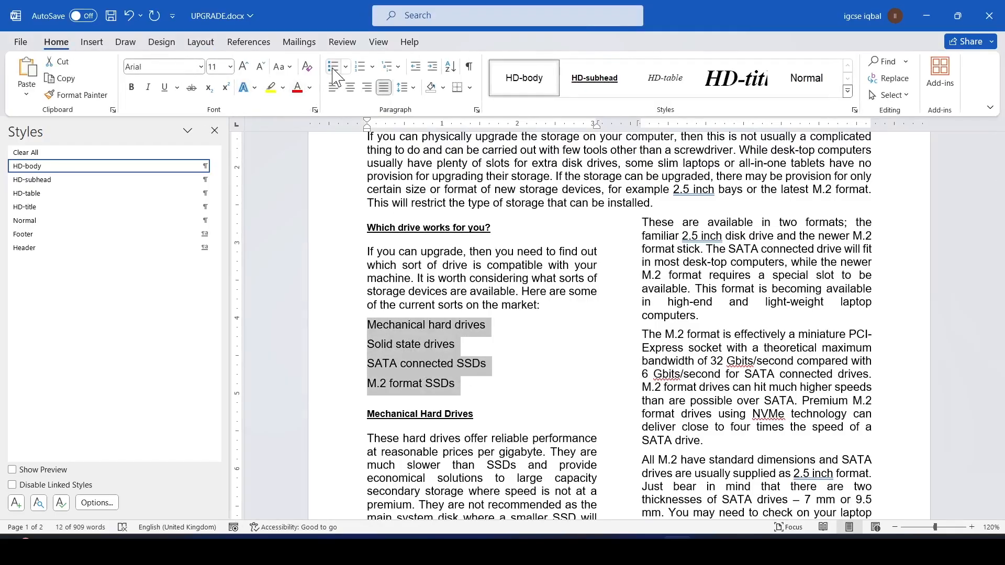
click(333, 68)
- Check question 7's bullet requirements and change the storage list's bullets to the square shape
key(alt+Tab)
scroll(352, 337, down, 3)
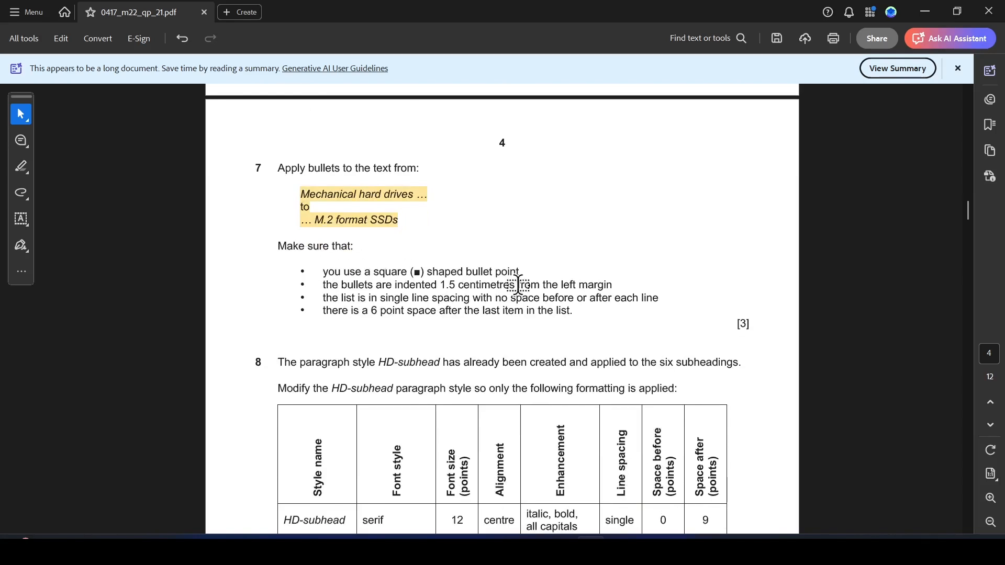
key(alt+Tab)
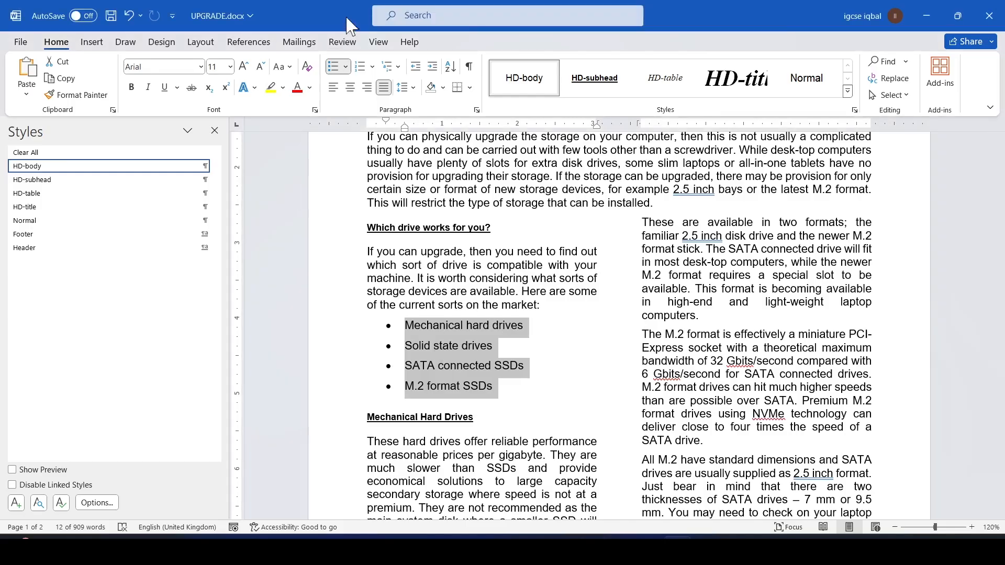
click(345, 67)
click(438, 169)
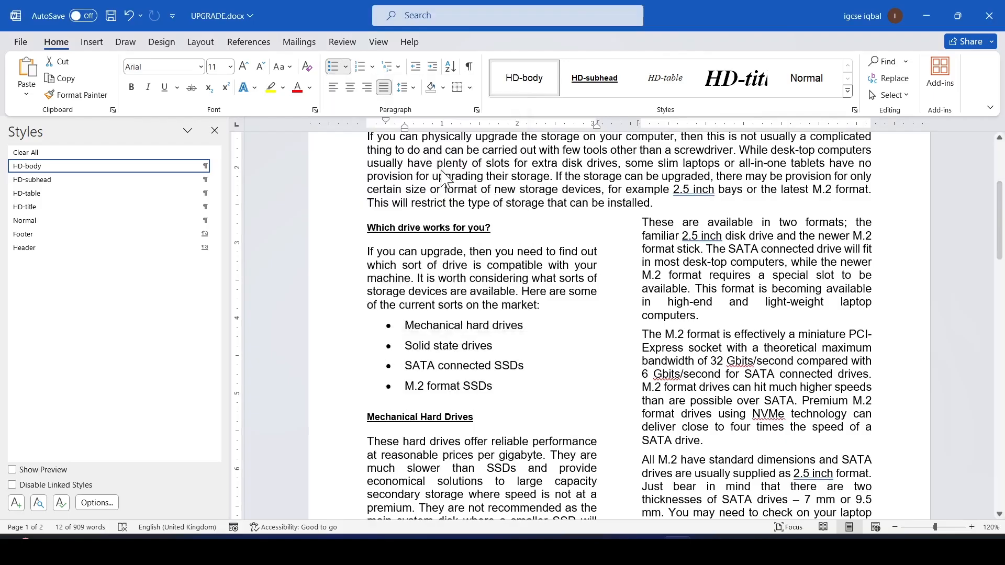
key(alt+Tab)
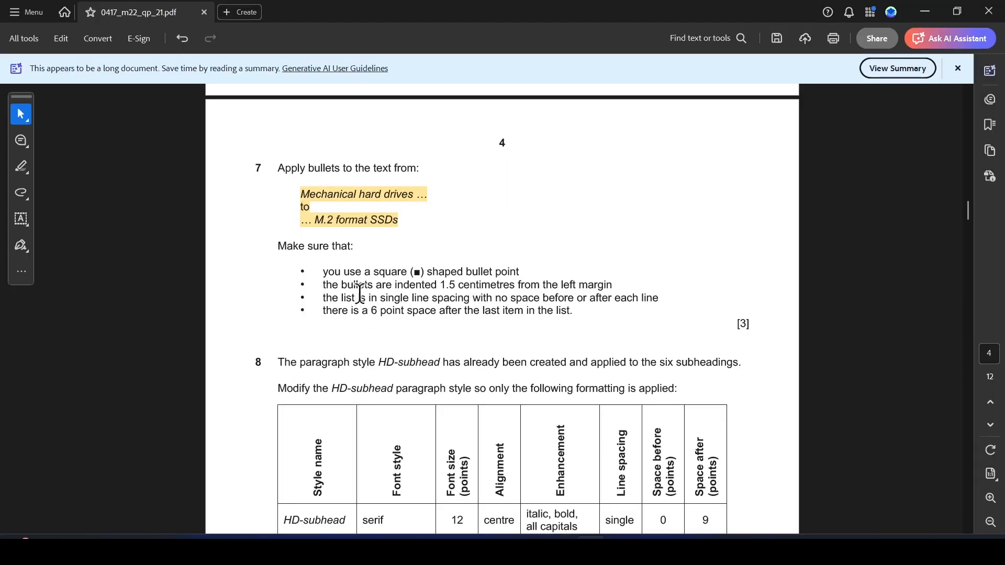
- Highlight "1.5 centimetres" in question 7 of the PDF and set the Word bullet list's left indent to 1.5 cm
drag(441, 285, 467, 285)
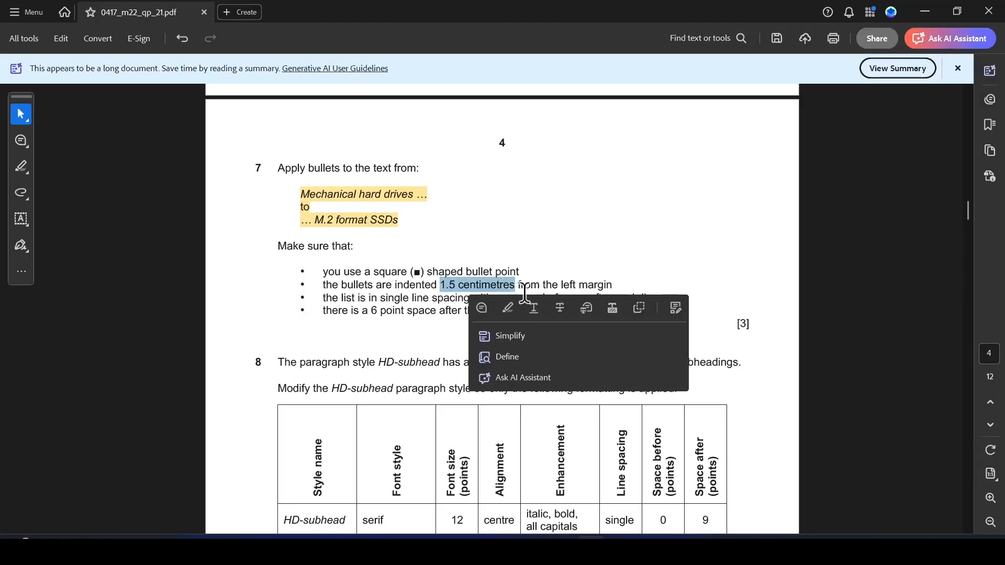
key(alt+Tab)
right_click(442, 351)
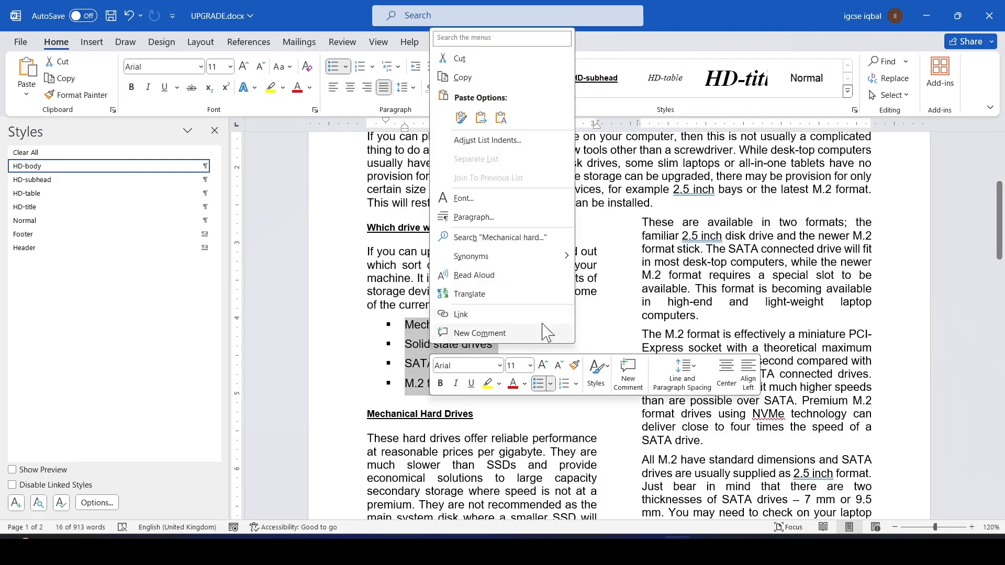
click(480, 219)
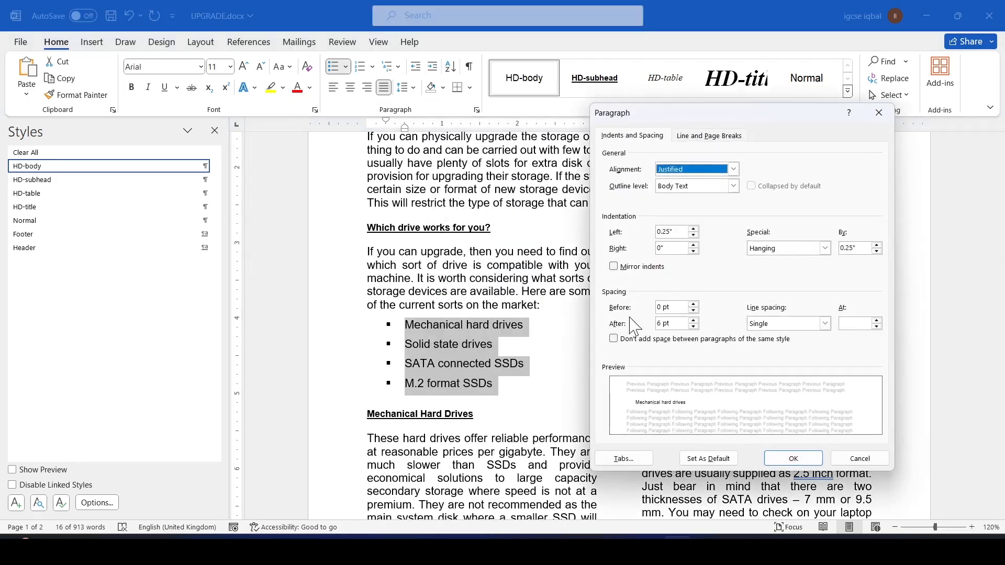
key(alt+Tab)
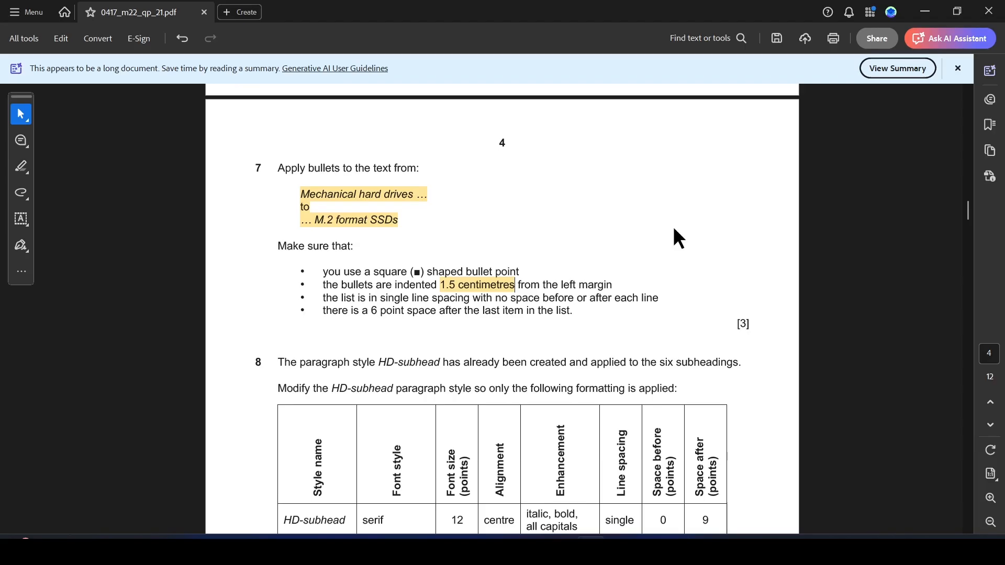
key(alt+Tab)
drag(680, 232, 656, 230)
text(1.5cm)
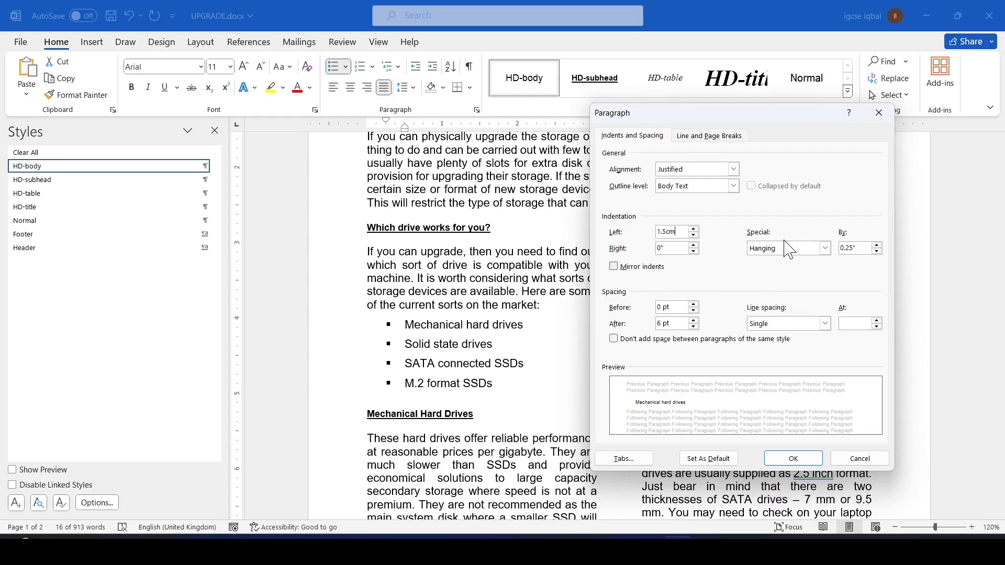
key(alt+Tab)
key(alt+Tab)
click(790, 459)
- Check question 7's line spacing requirement and set the spacing after each line of the bulleted storage list to 0 pt in Word
key(alt+Tab)
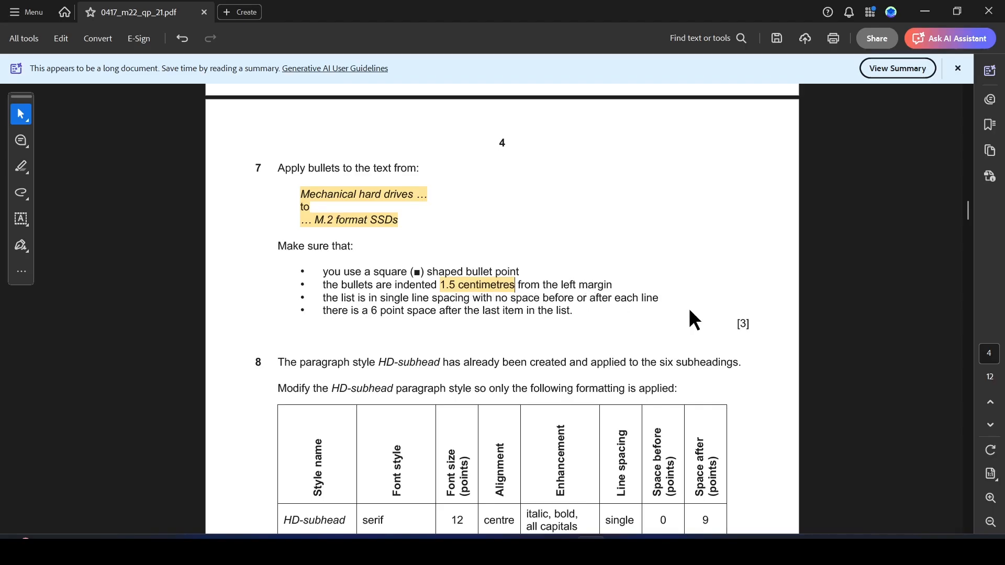
key(alt+Tab)
key(alt+Tab)
key(alt+Tab)
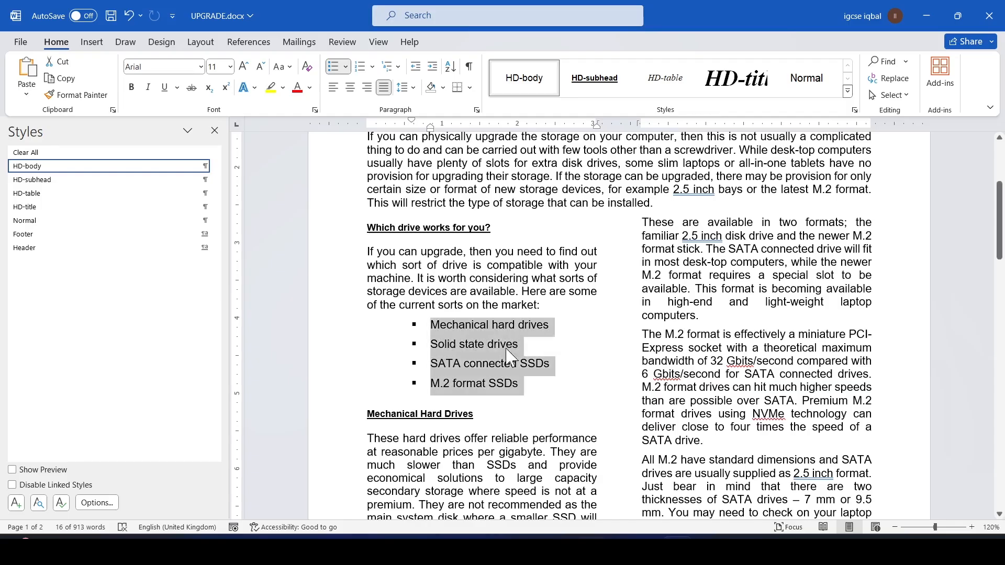
right_click(449, 346)
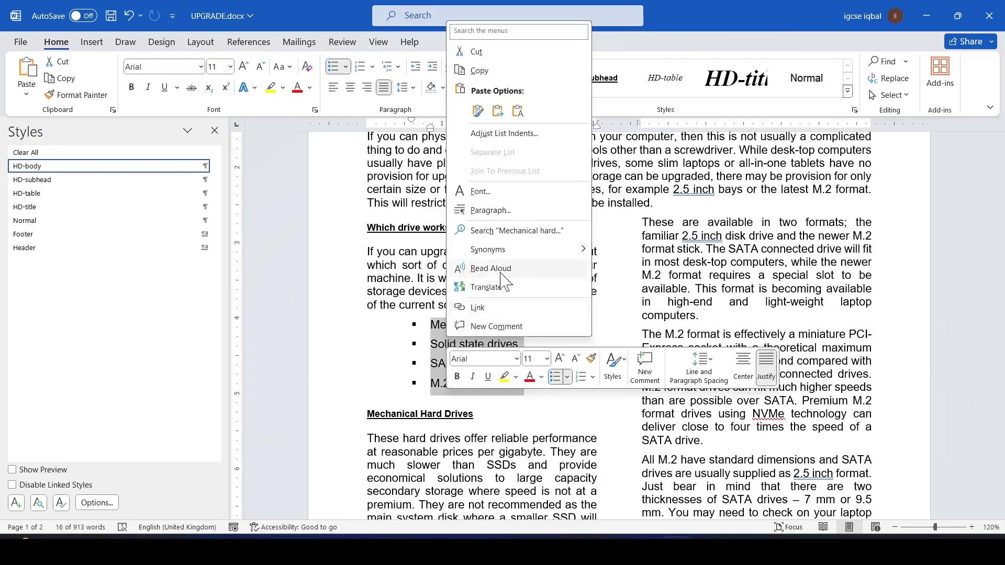
click(502, 208)
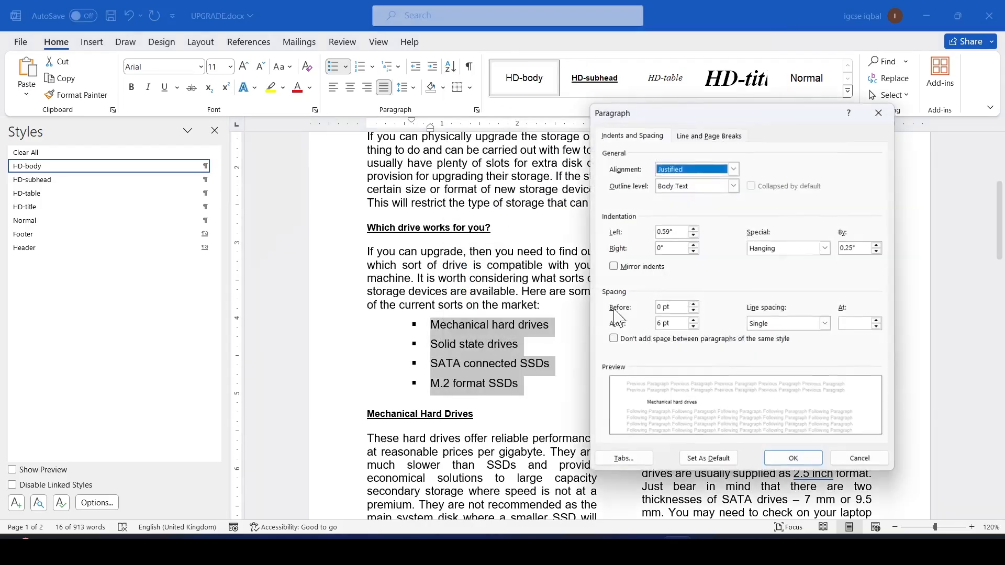
click(662, 323)
text(0)
click(793, 458)
- Highlight question 7's last-item spacing requirement in the PDF and set the spacing after "M.2 format SSDs" to 6 pt in Word
key(alt+Tab)
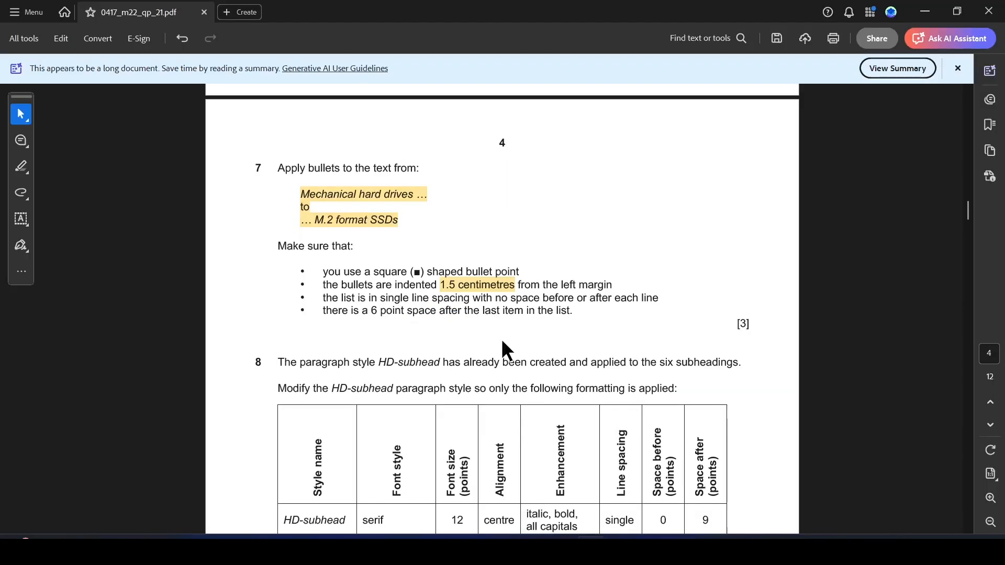
drag(330, 313, 575, 316)
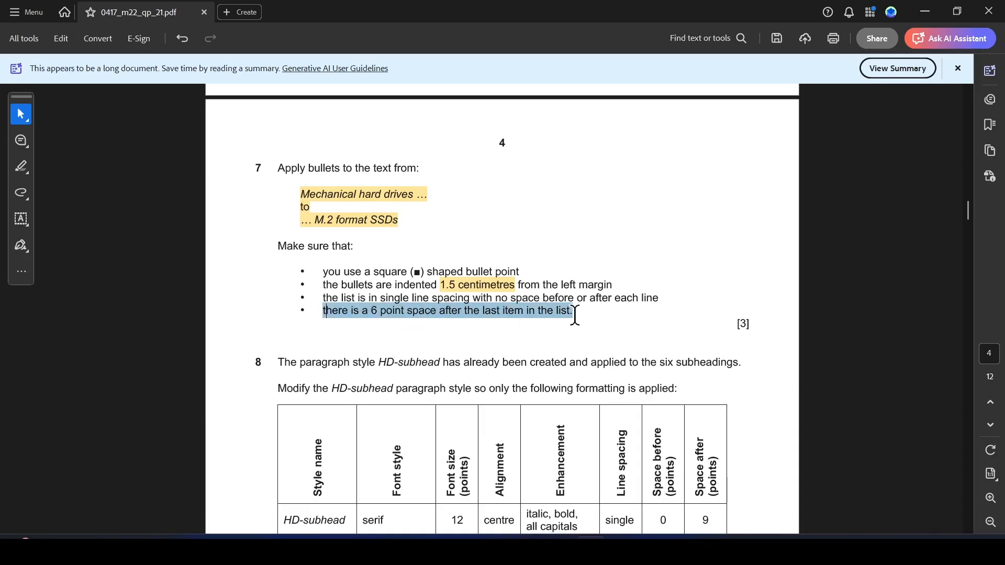
key(alt+Tab)
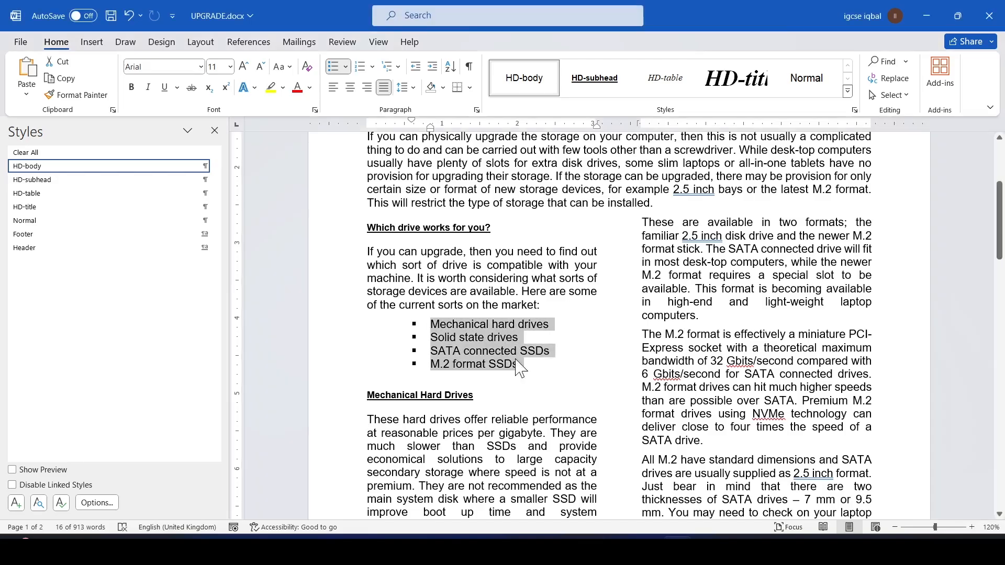
drag(523, 367, 435, 365)
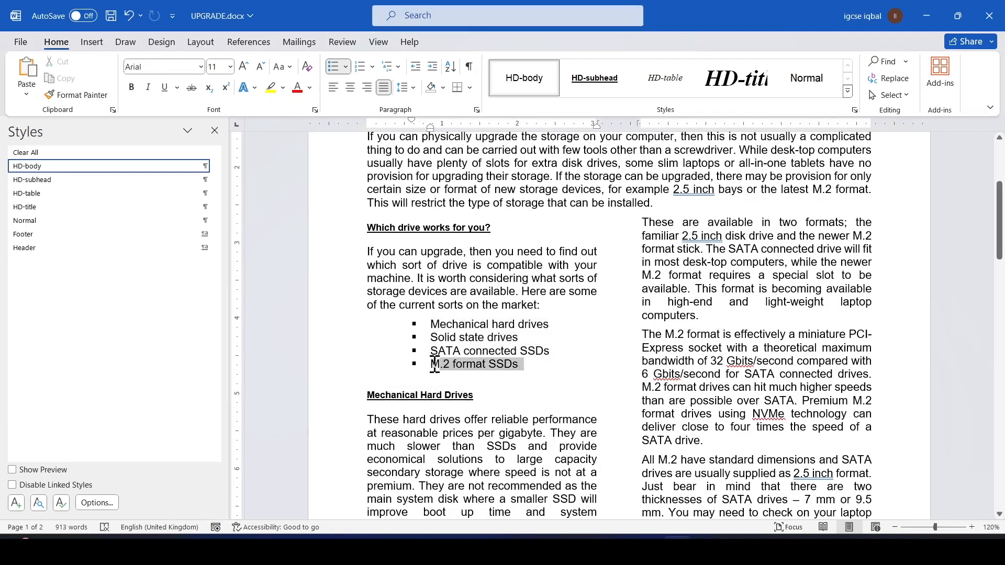
right_click(450, 366)
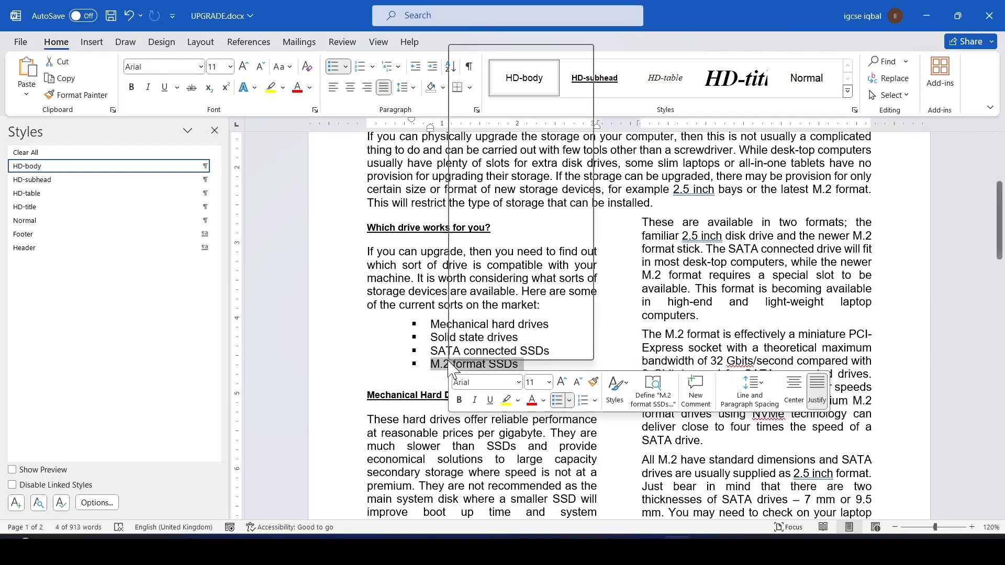
click(491, 235)
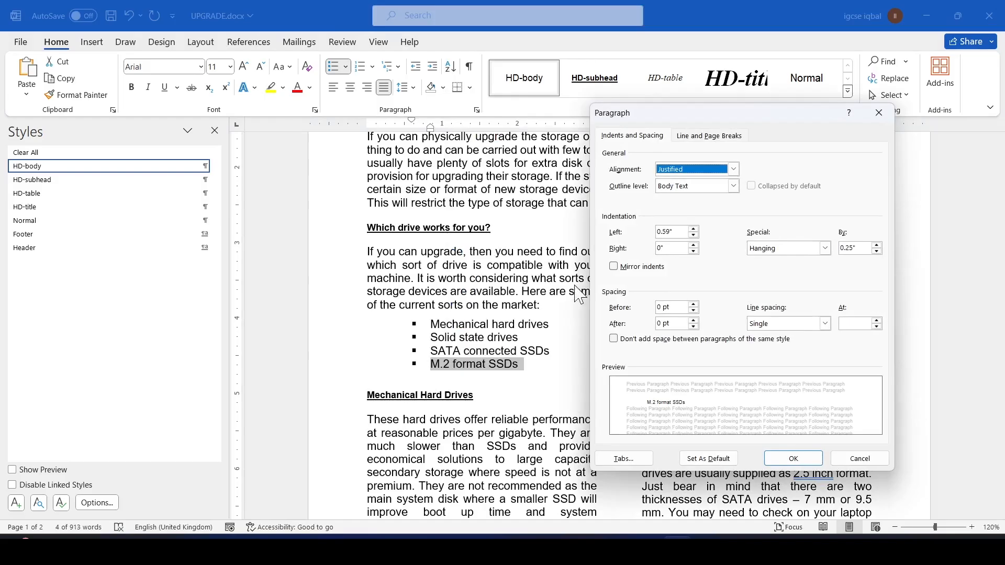
click(660, 323)
text(6)
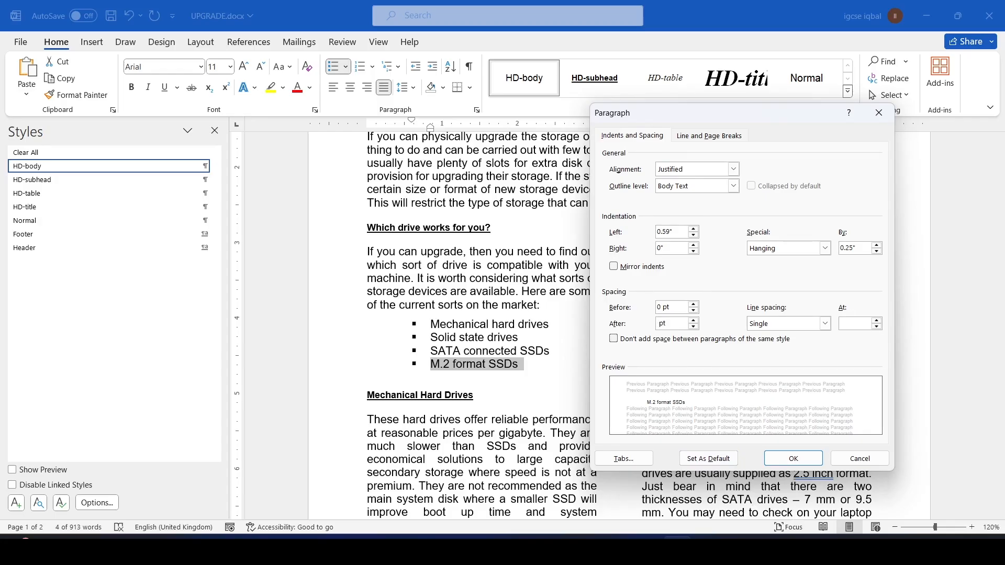
text(6)
click(784, 458)
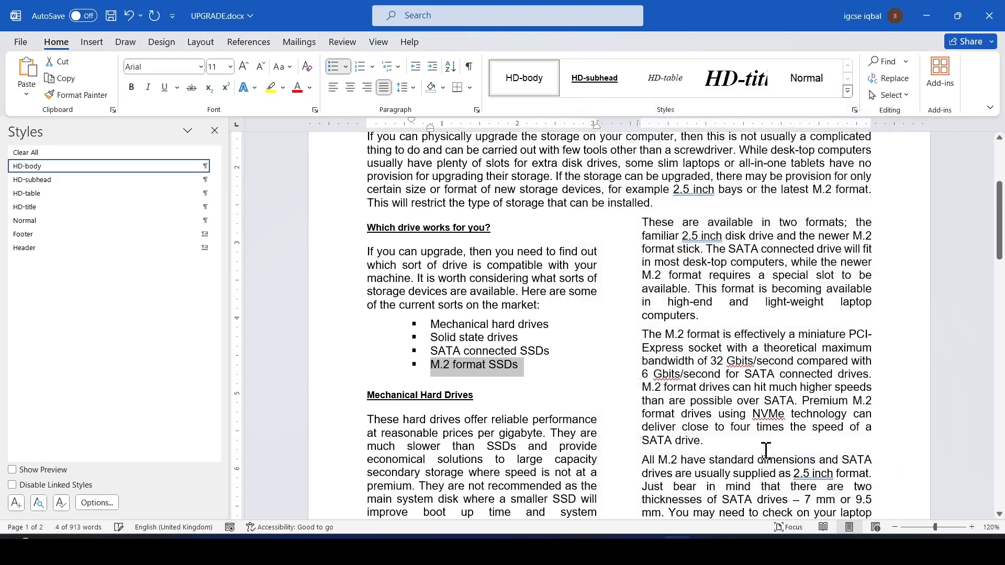
- Highlight "style HD-subhead" and "HD-subhead paragraph" in question 8 of the question paper PDF
click(498, 398)
key(alt+Tab)
scroll(428, 335, down, 3)
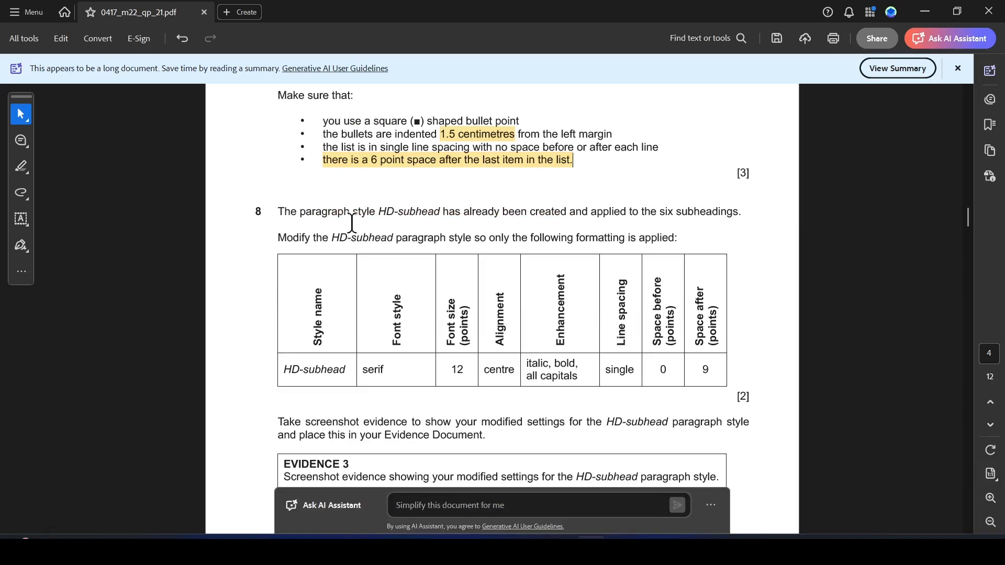
drag(352, 212, 440, 212)
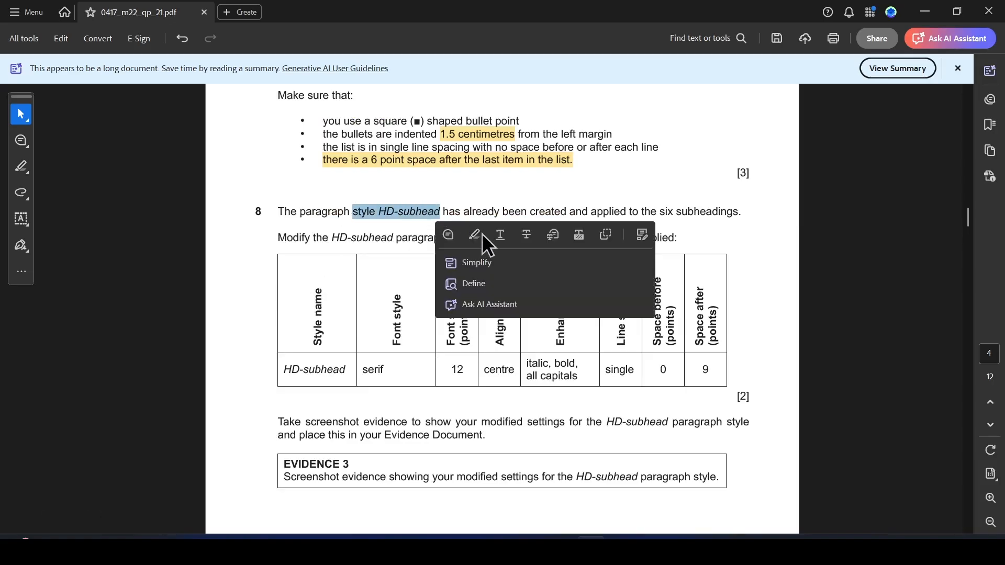
click(481, 234)
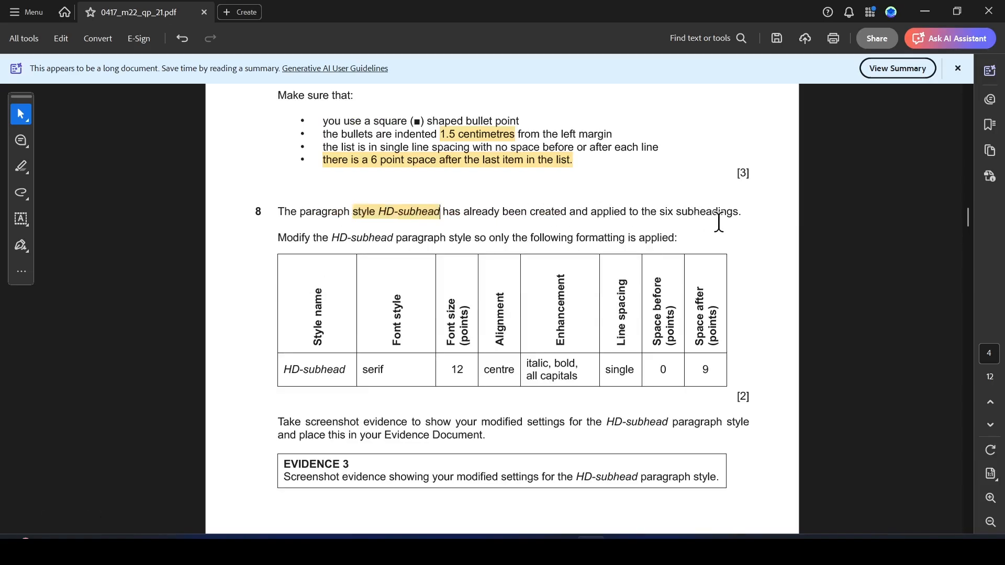
drag(331, 238, 444, 238)
click(481, 264)
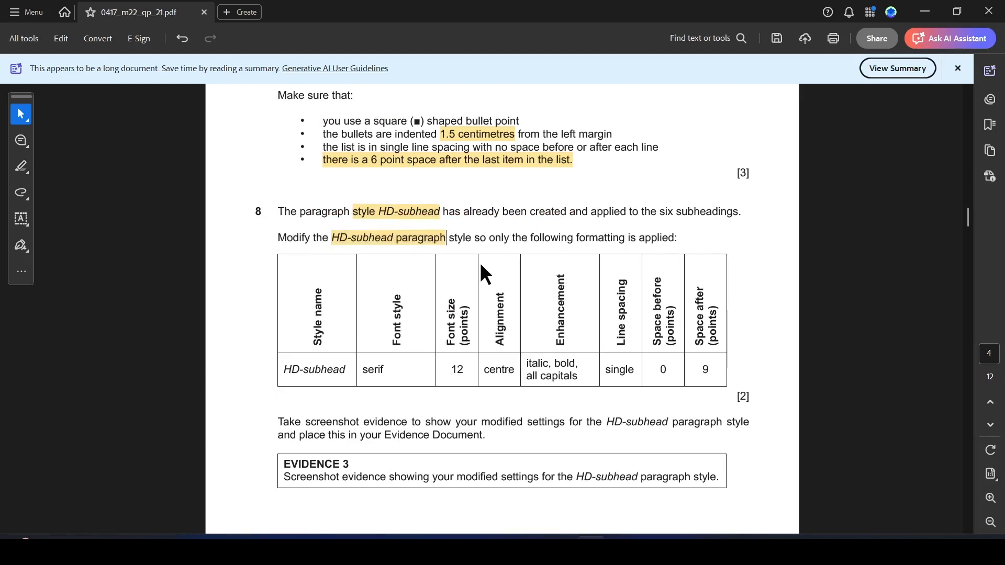
- Modify the HD-subhead style in Word to use the Times New Roman font at 12 points, following question 8's table
key(alt+Tab)
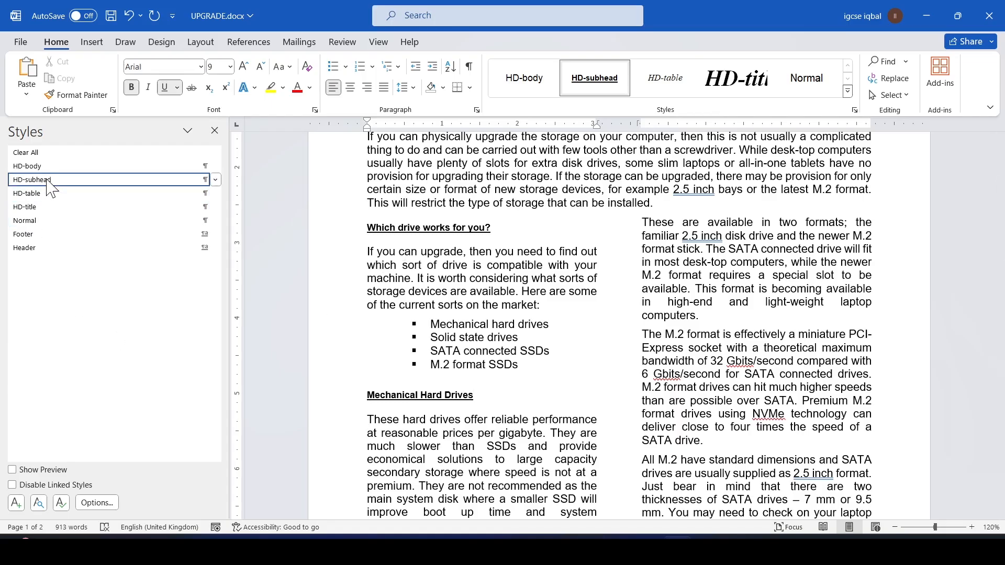
right_click(48, 182)
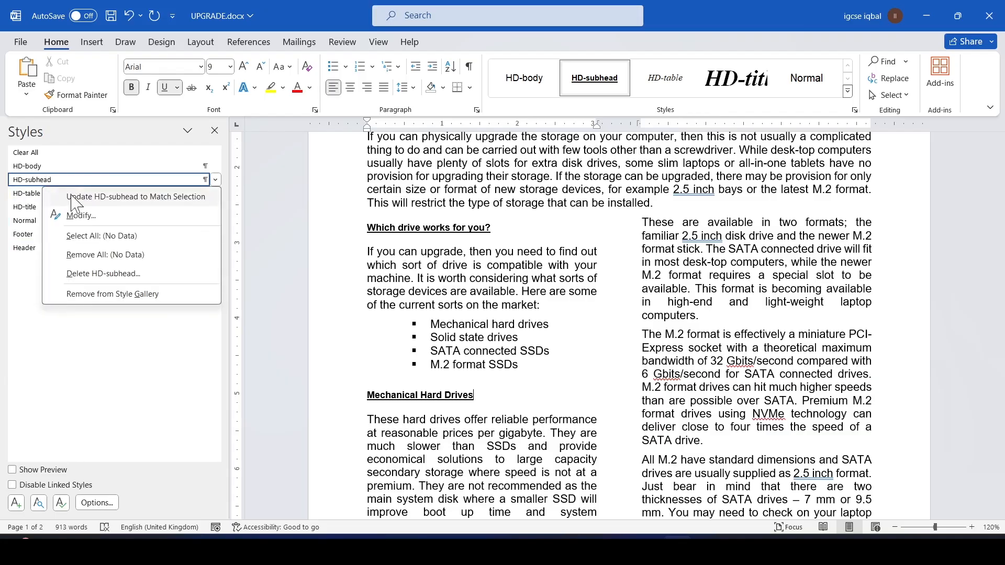
click(74, 220)
drag(307, 112, 612, 128)
key(alt+Tab)
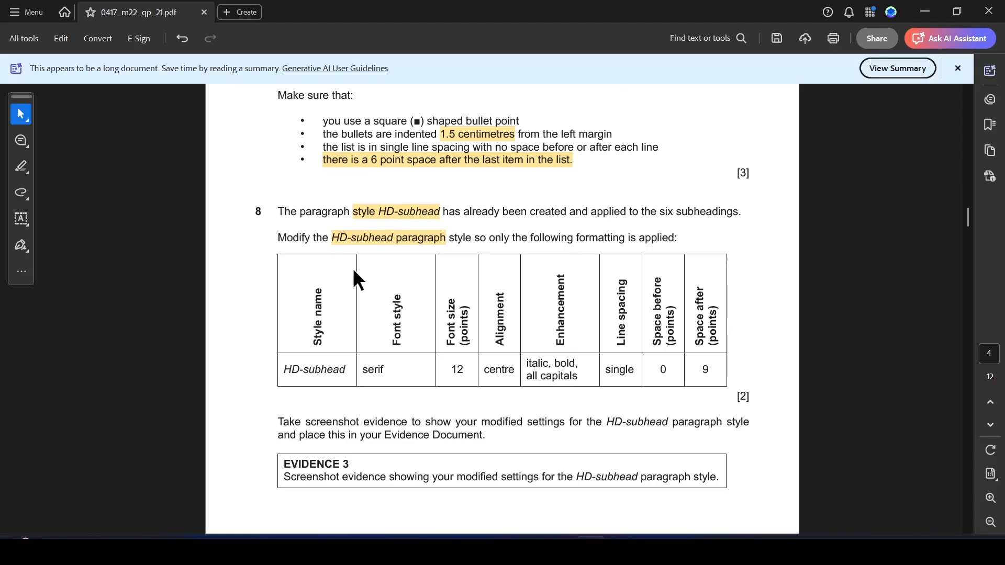
key(alt+Tab)
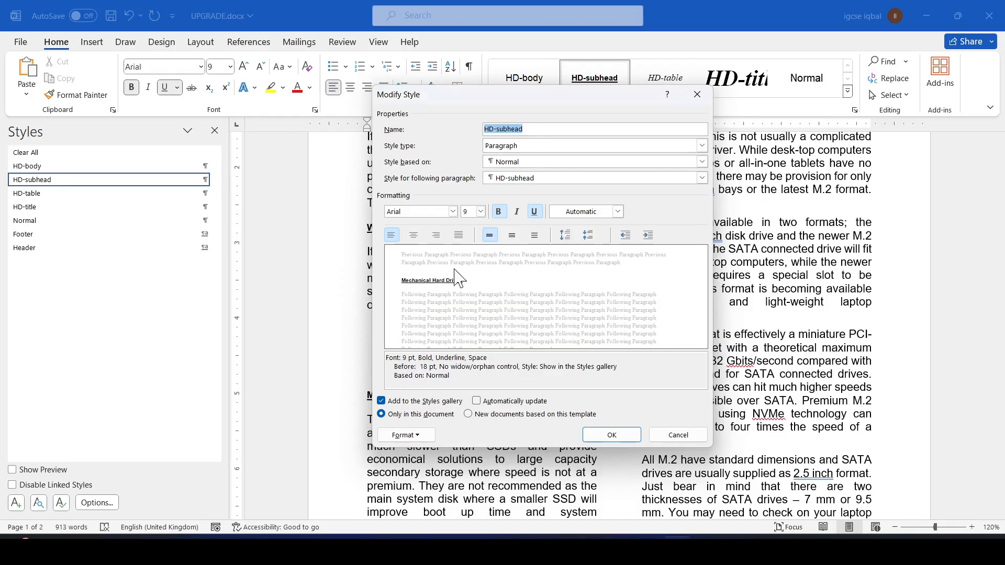
click(453, 211)
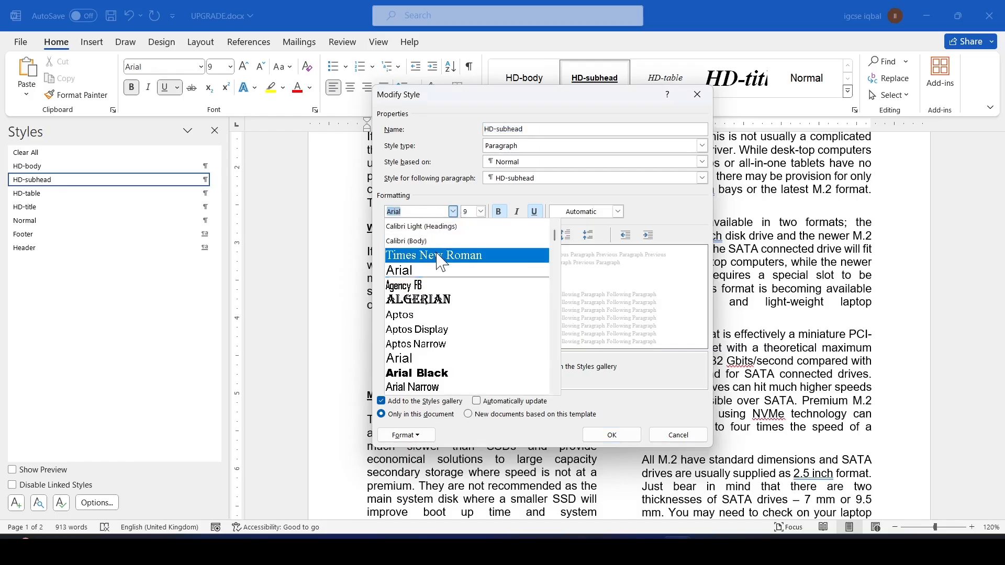
click(441, 254)
key(alt+Tab)
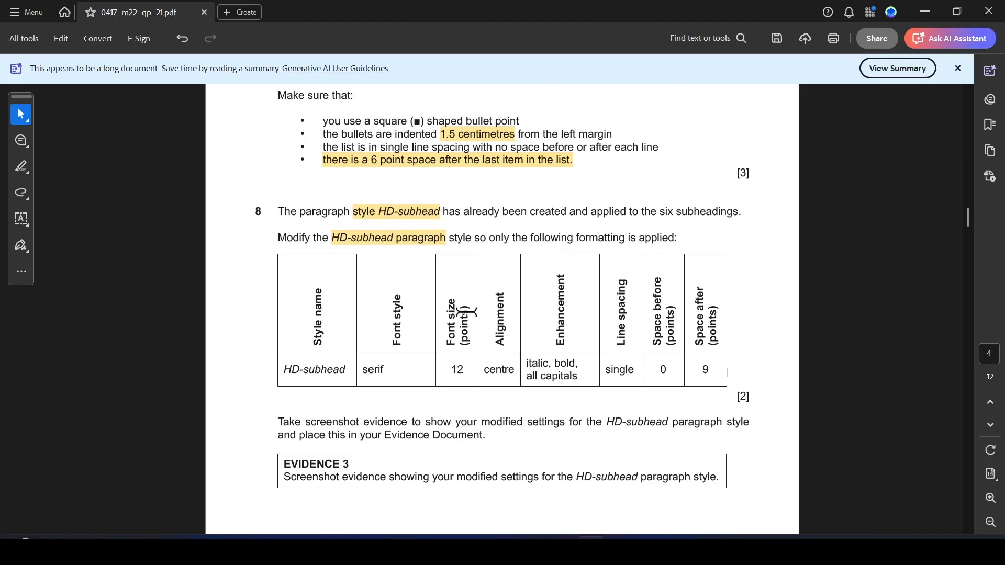
key(alt+Tab)
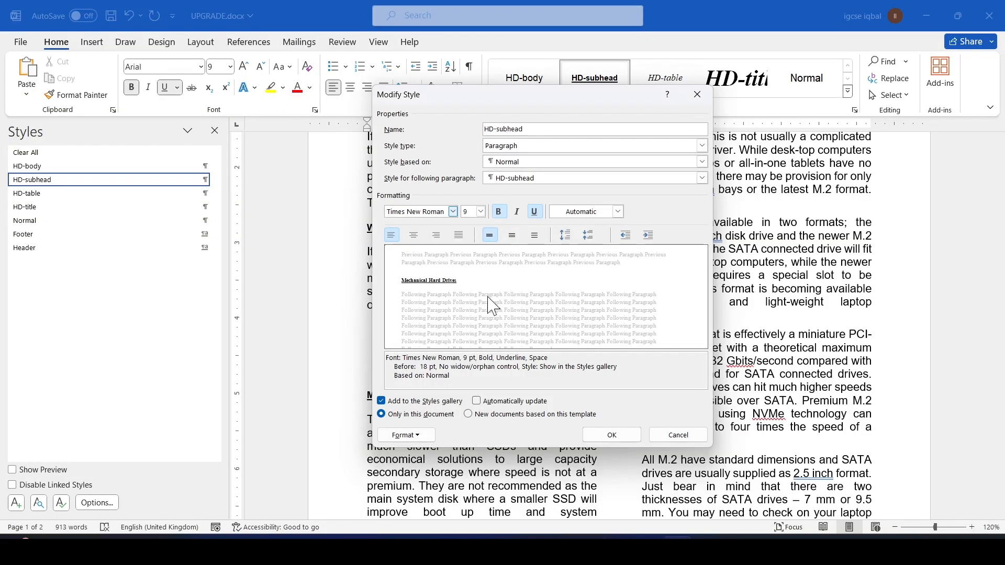
click(481, 212)
click(466, 259)
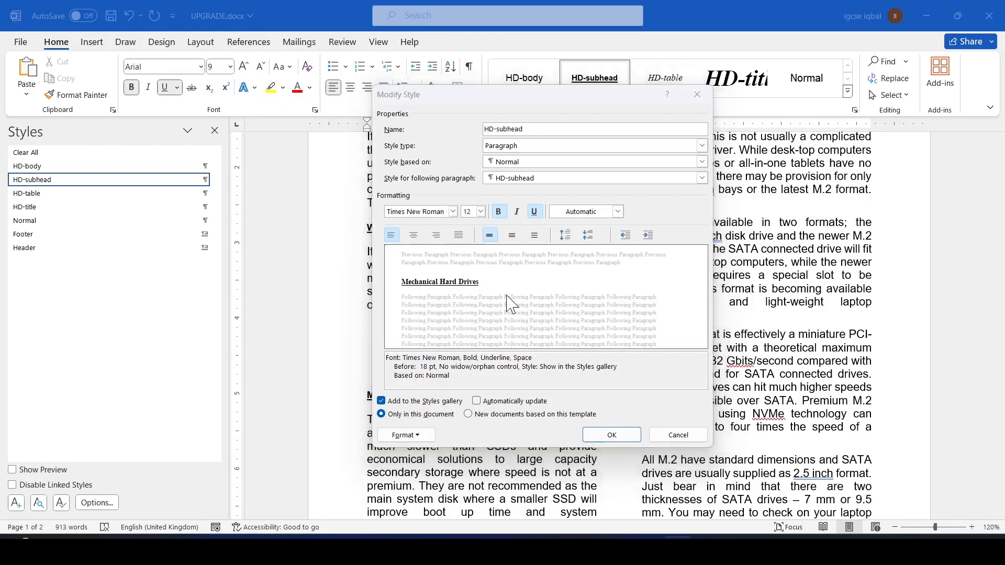
- Set the HD-subhead style's paragraph alignment to Centered after checking question 8's formatting table
key(alt+Tab)
key(alt+Tab)
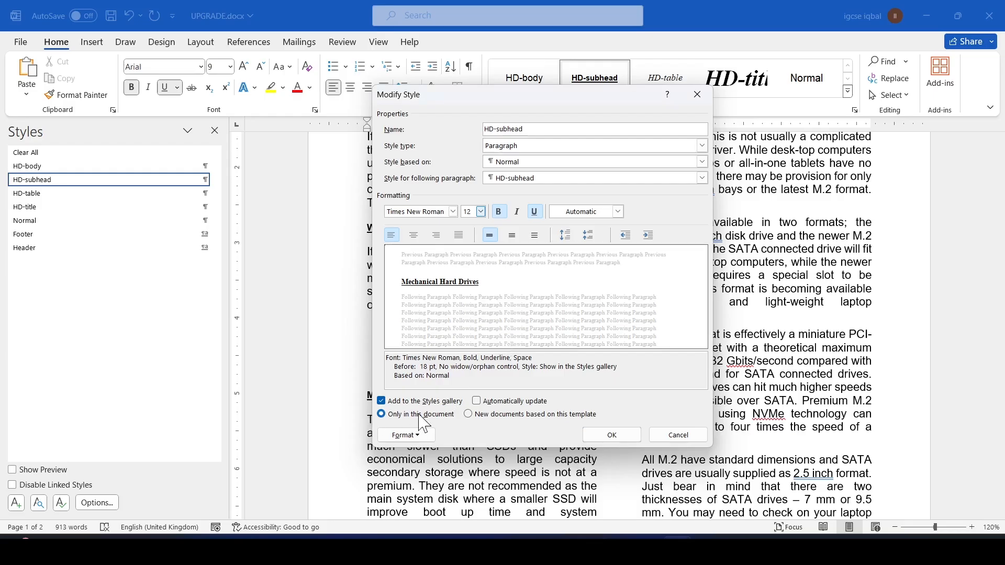
click(414, 436)
click(418, 313)
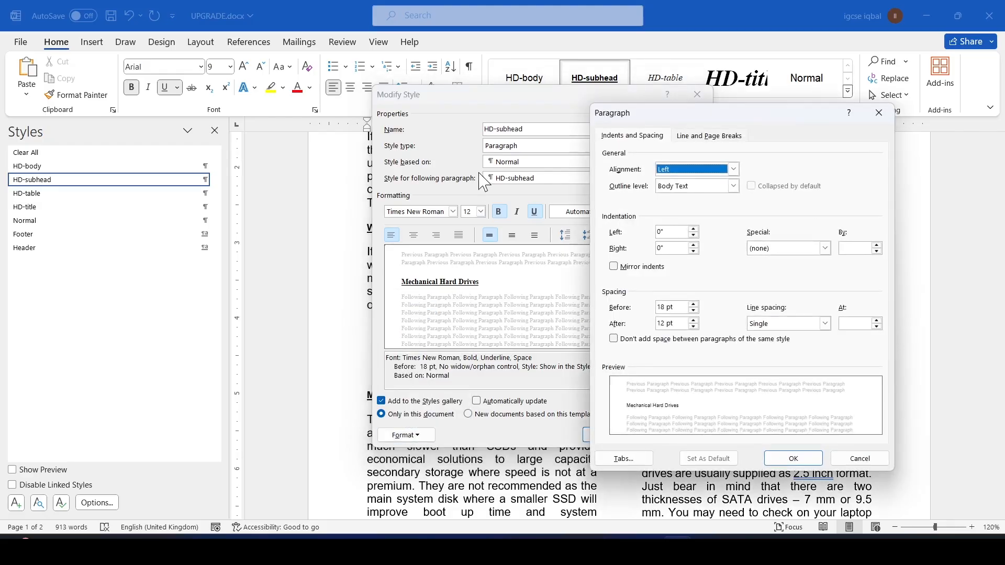
click(733, 168)
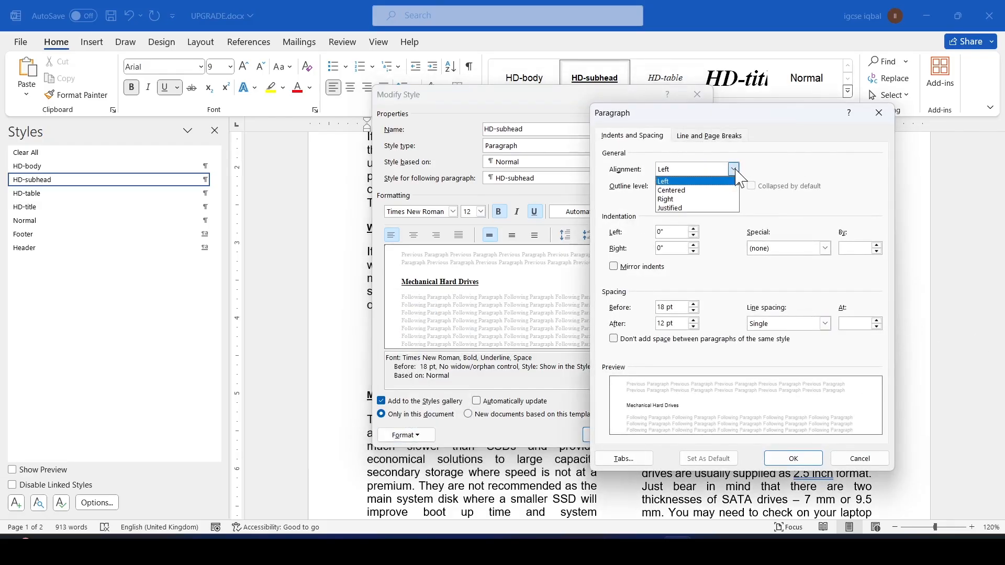
click(699, 190)
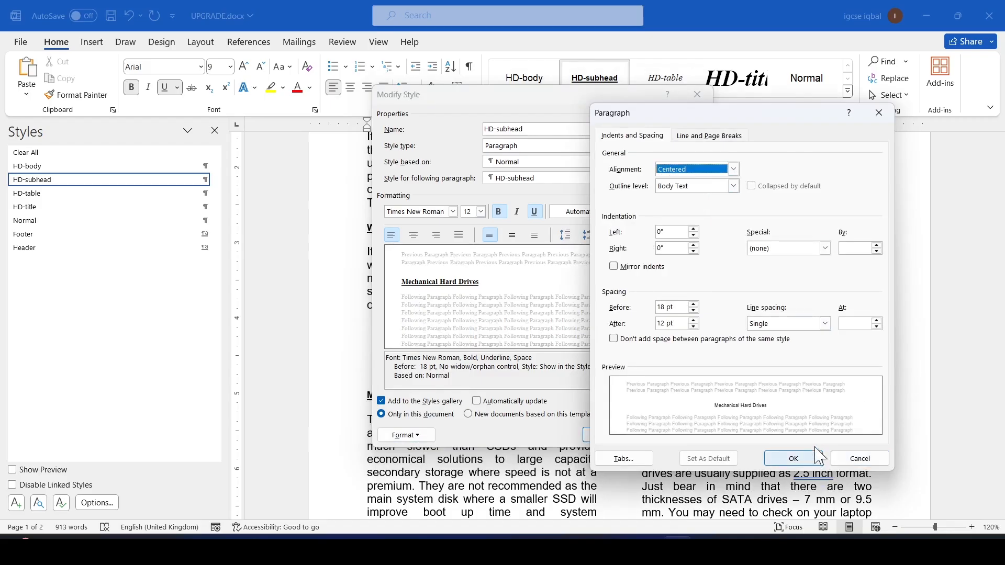
key(alt+Tab)
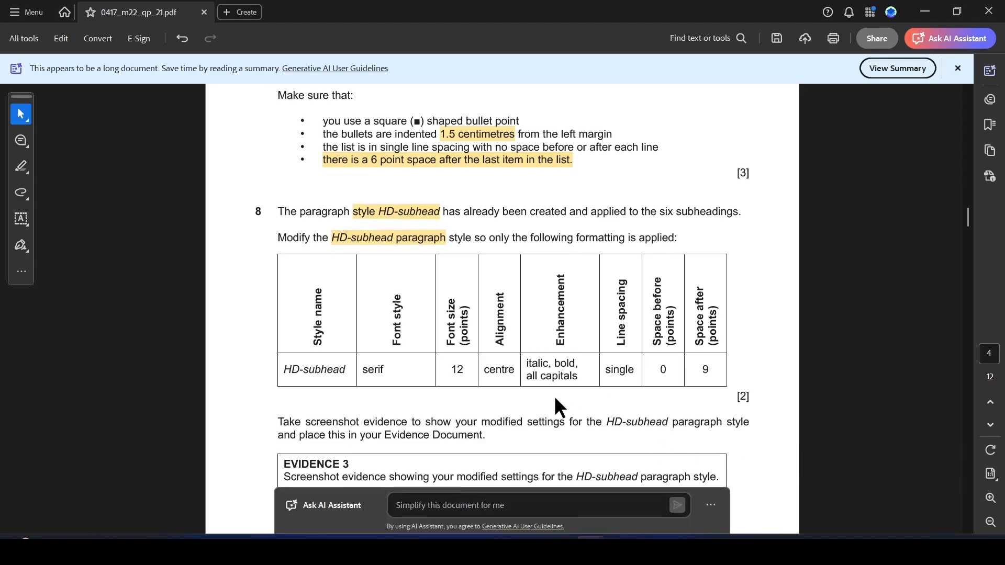
key(alt+Tab)
click(803, 455)
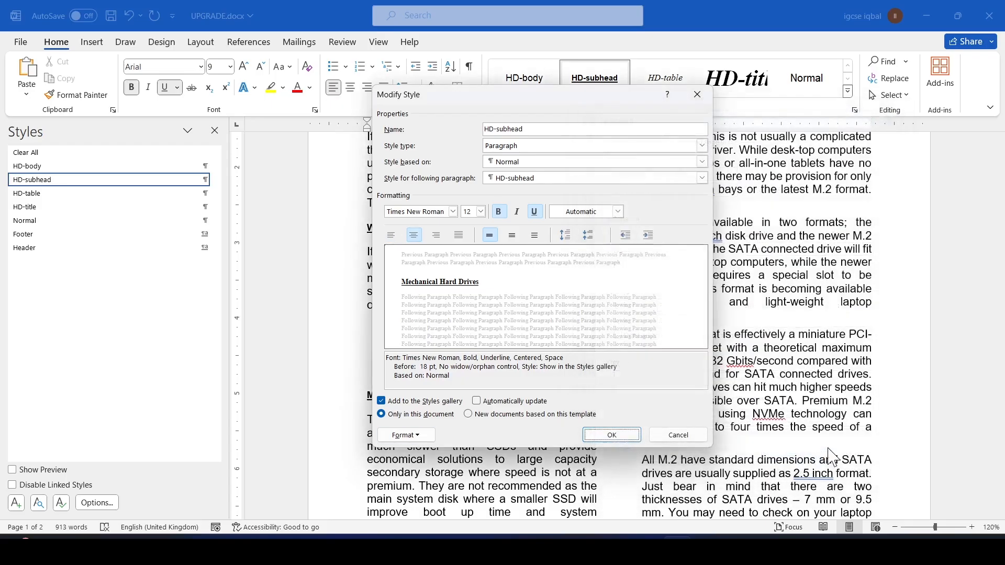
- Remove the underline from the HD-subhead style and apply italic and all capitals, after checking question 8's enhancements in the PDF
key(alt+Tab)
key(alt+Tab)
click(534, 211)
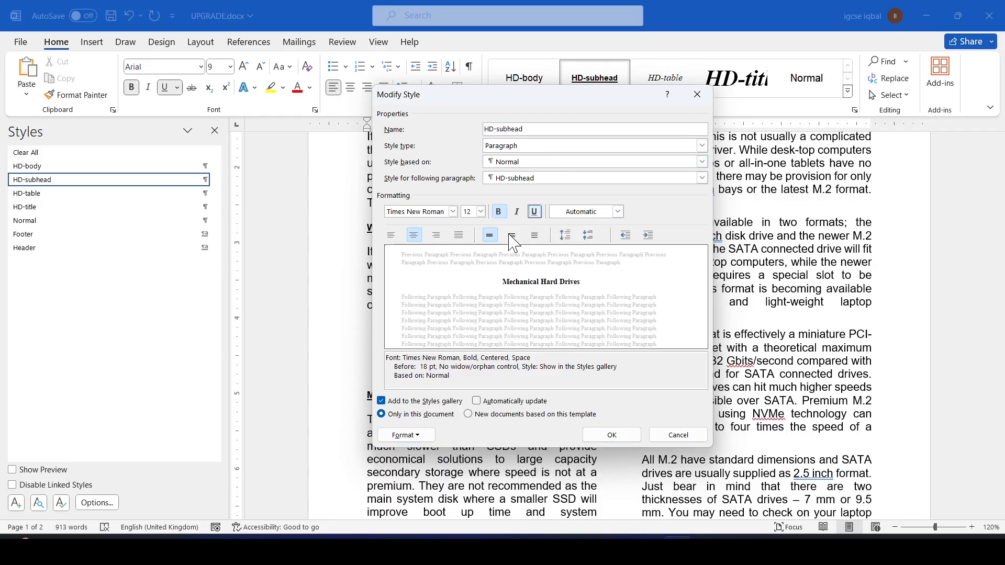
click(517, 211)
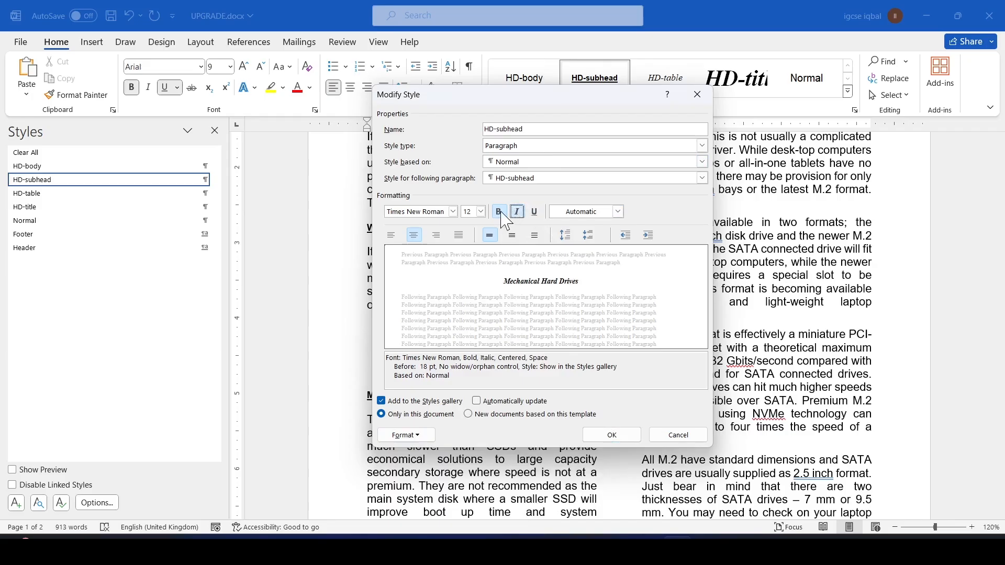
click(418, 436)
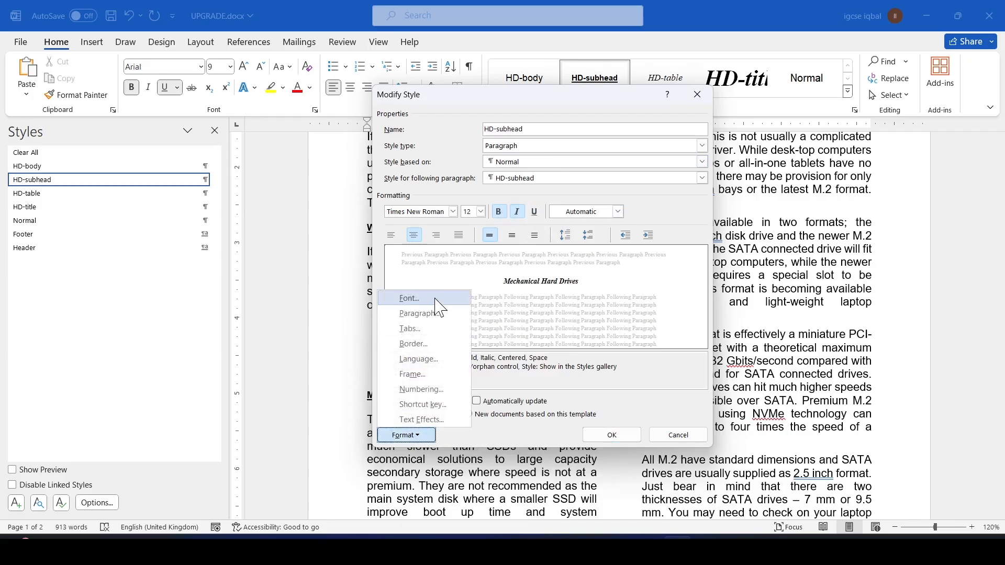
click(410, 298)
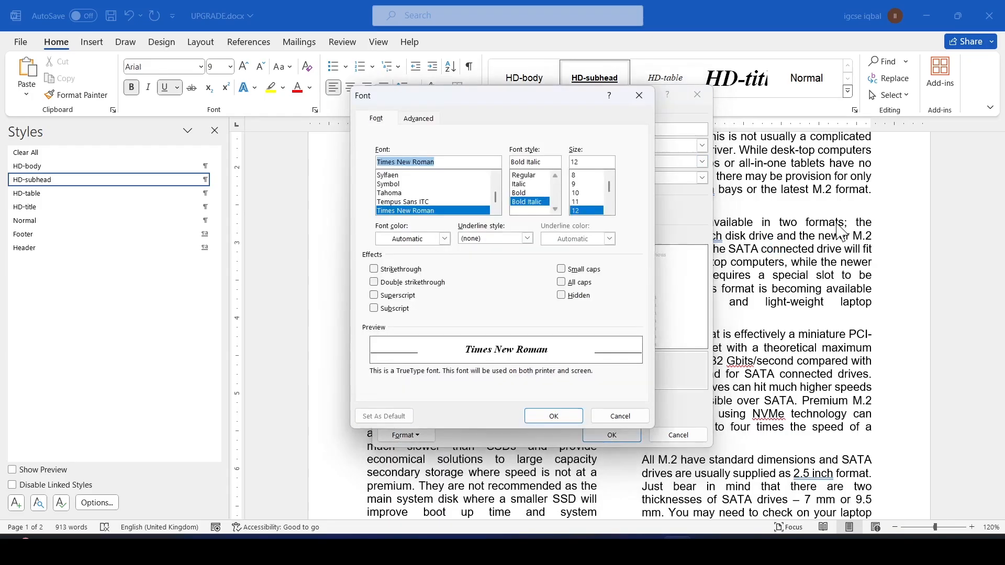
click(562, 282)
click(555, 416)
- Set HD-subhead's paragraph spacing to 0 pt before and 9 pt after, per question 8's table, and apply the style changes in Word
key(alt+Tab)
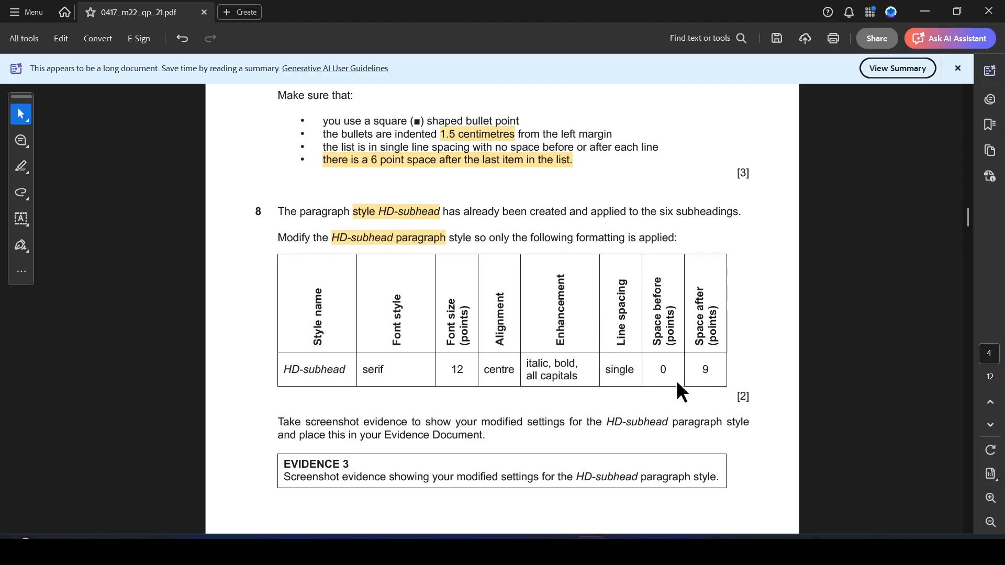
key(alt+Tab)
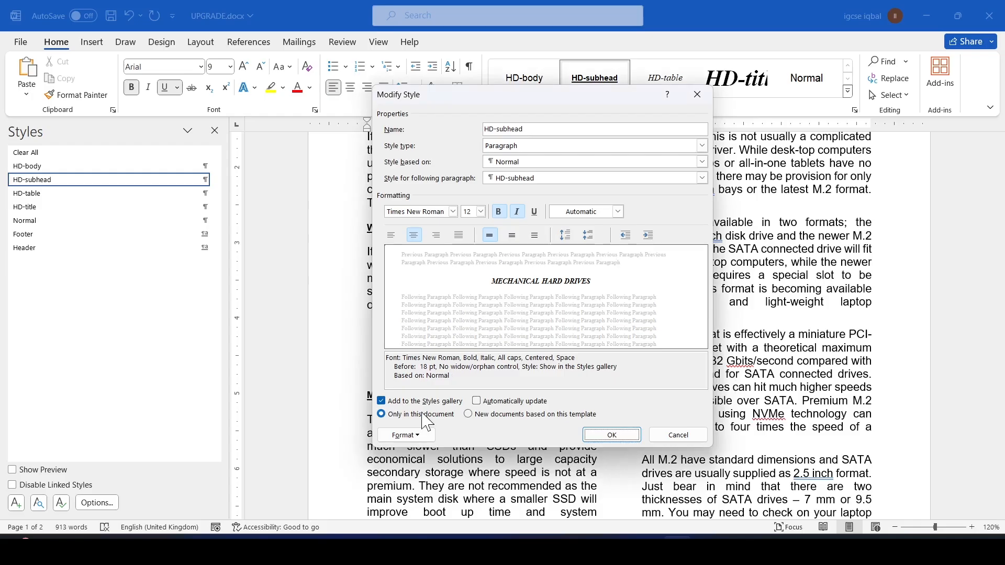
click(419, 435)
click(418, 313)
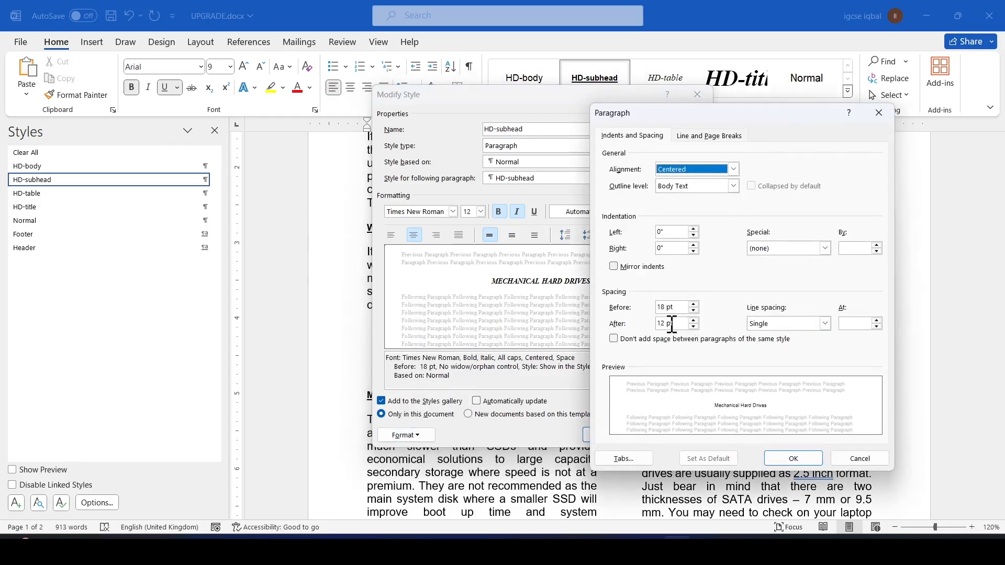
drag(684, 307, 571, 289)
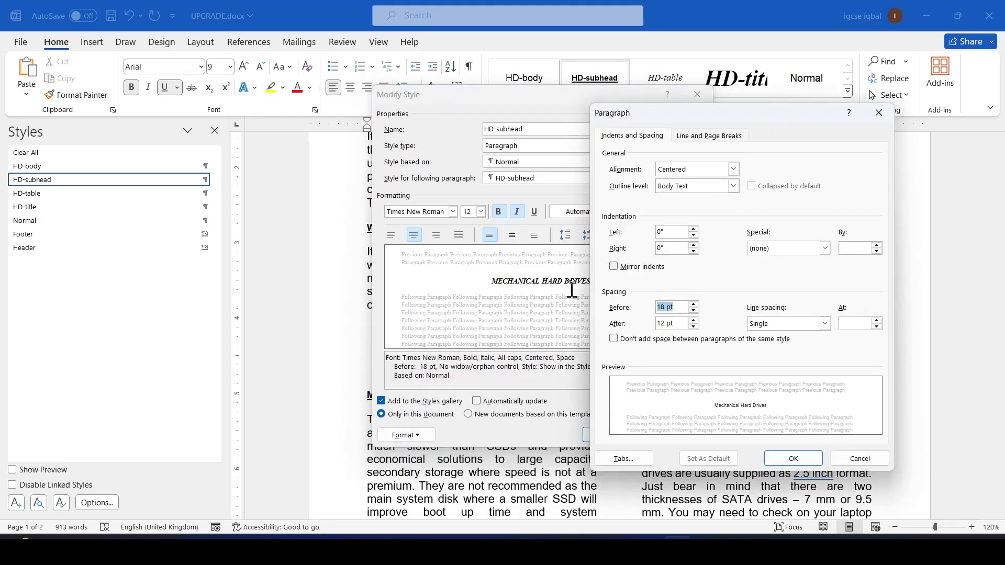
click(669, 307)
drag(665, 307, 600, 314)
drag(665, 324, 642, 326)
key(alt+Tab)
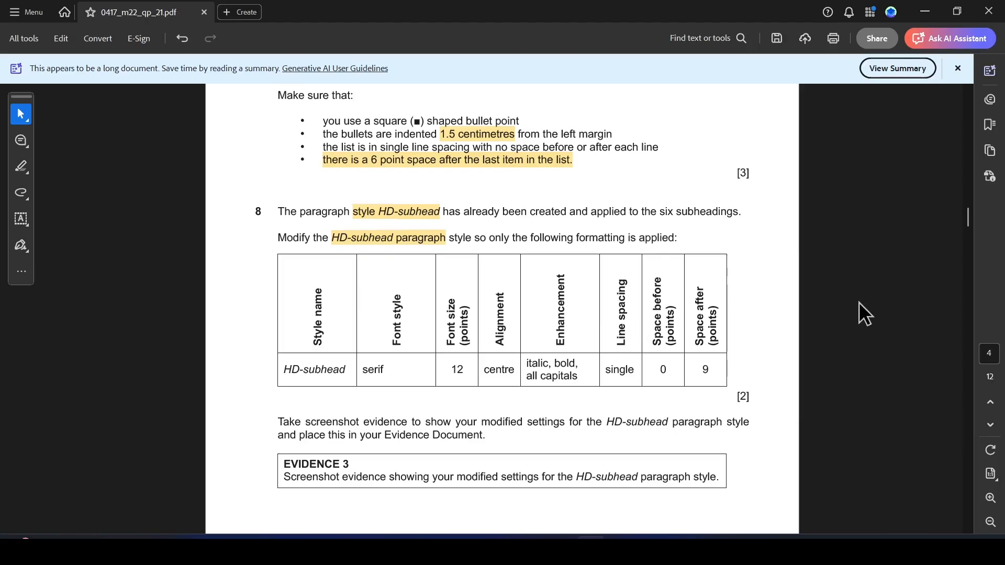
key(alt+Tab)
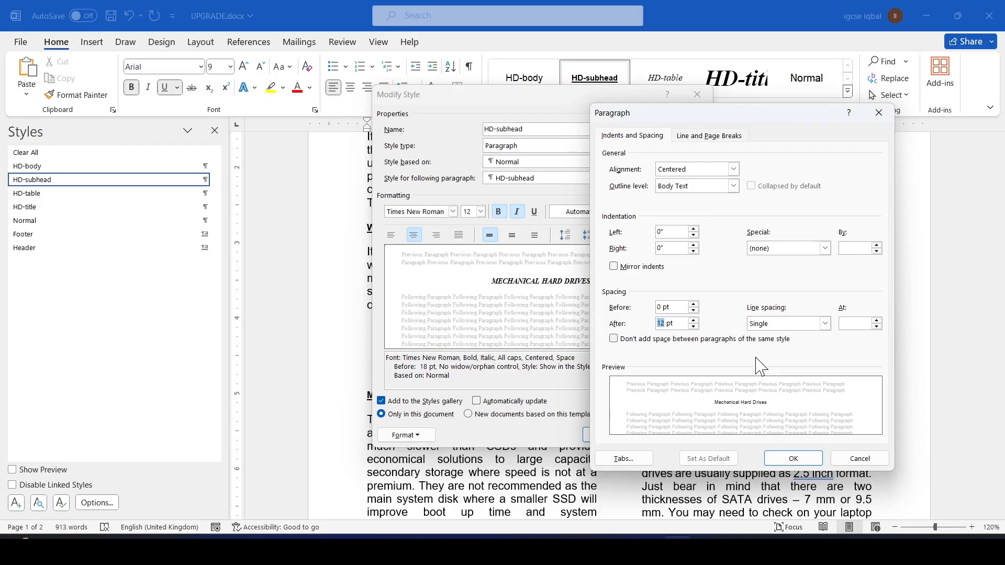
click(792, 458)
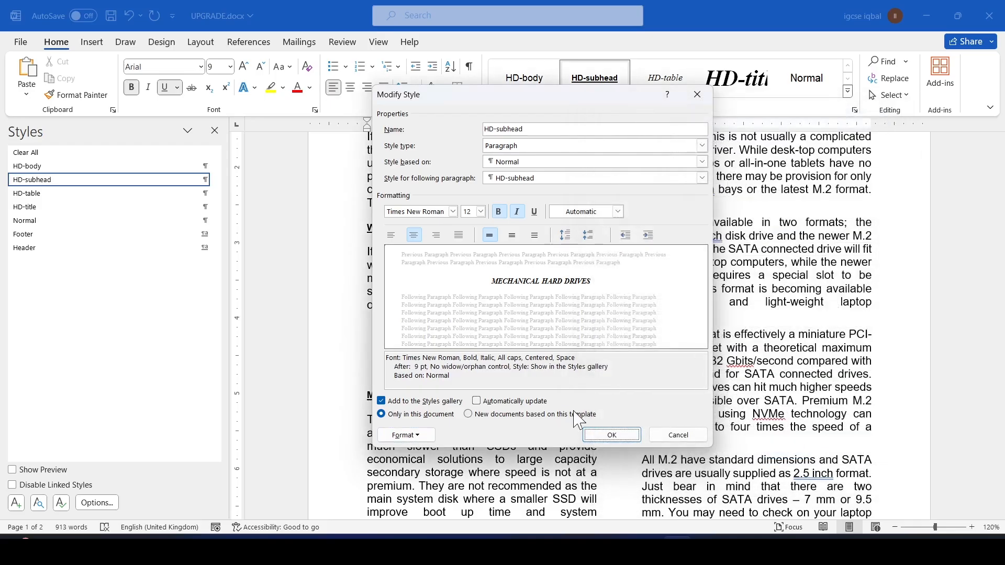
click(611, 434)
- Examine the restyled subheadings throughout UPGRADE.docx against question 8's formatting requirements
key(alt+Tab)
key(alt+Tab)
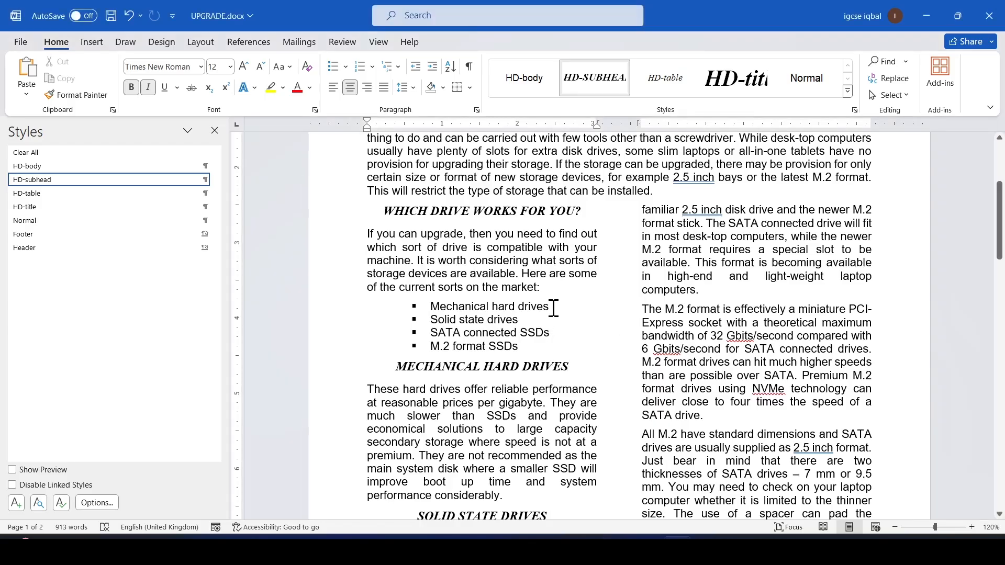
scroll(554, 246, up, 3)
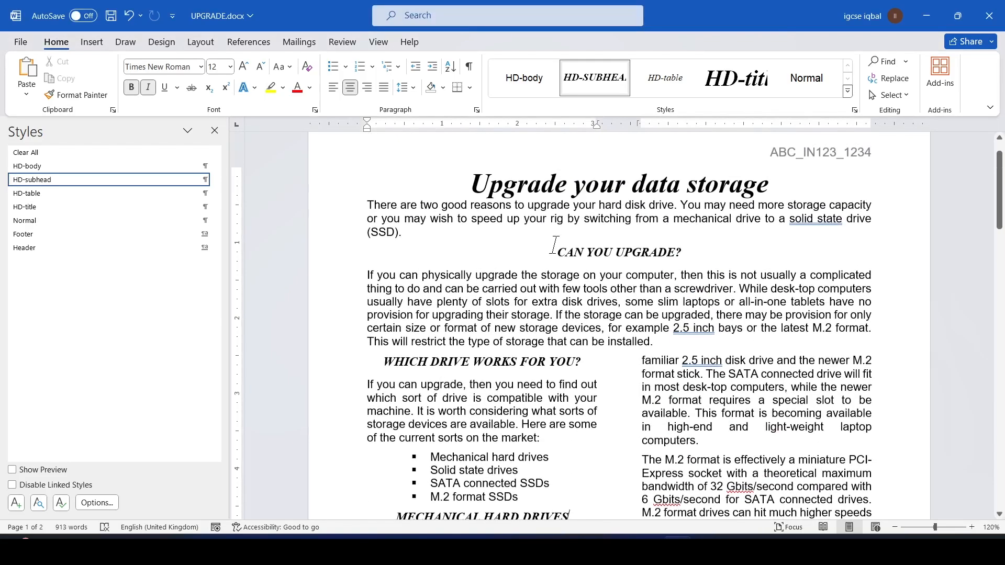
scroll(677, 295, down, 3)
scroll(655, 257, up, 2)
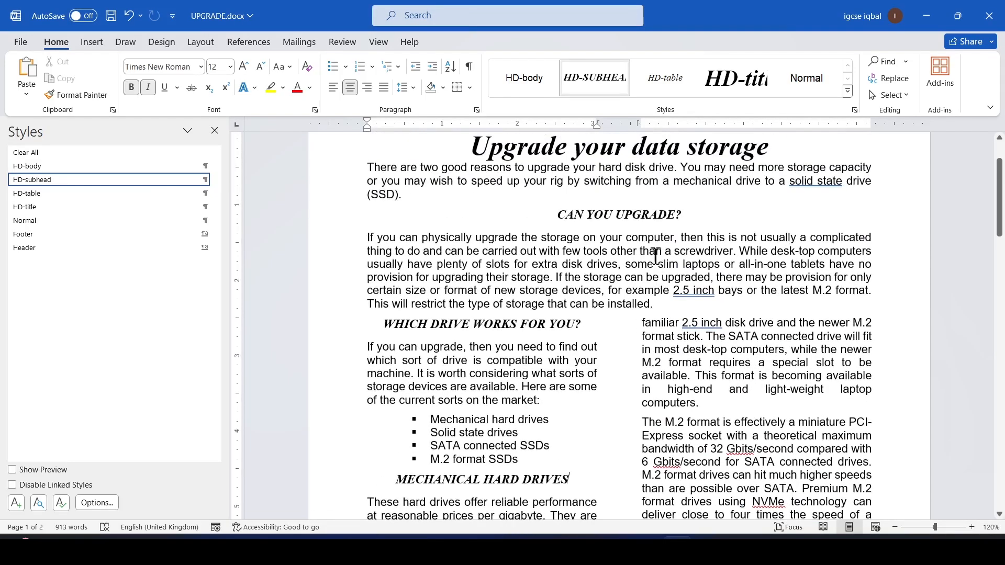
scroll(593, 282, down, 15)
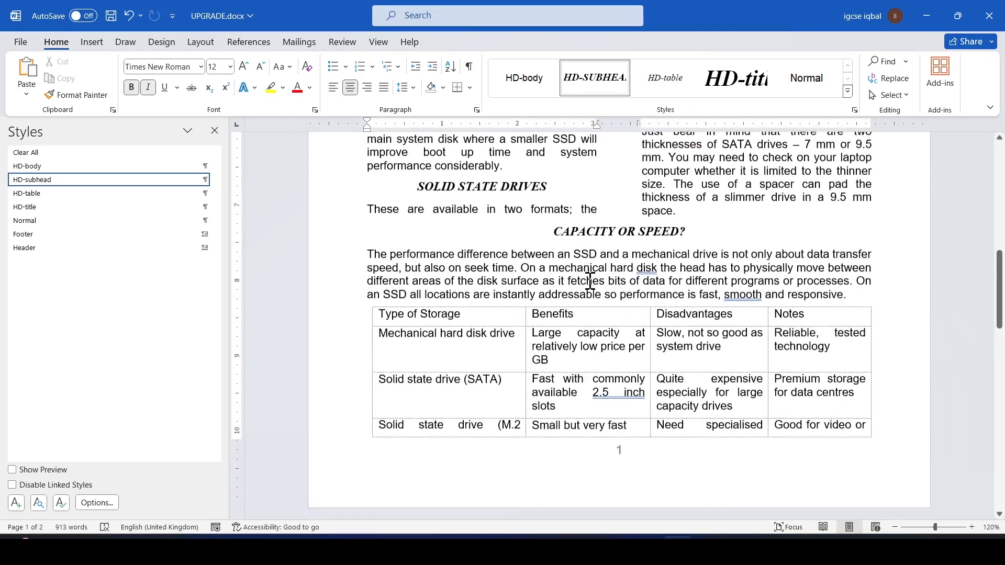
scroll(592, 287, up, 2)
scroll(598, 260, up, 4)
- Read the Evidence 3 requirement in the PDF and bring up HD-subhead's modified style settings in Word for the screenshot evidence
key(alt+Tab)
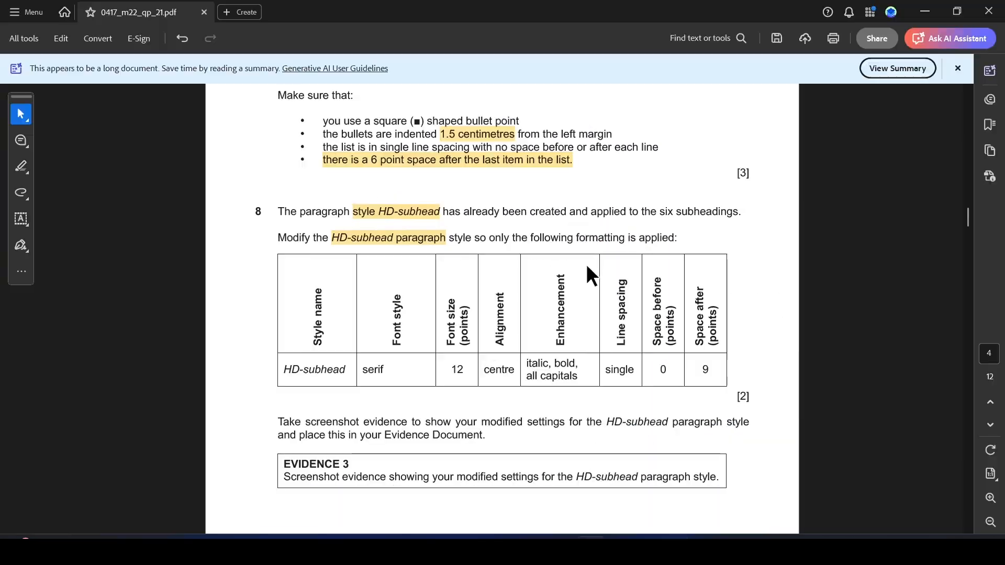
scroll(453, 379, down, 2)
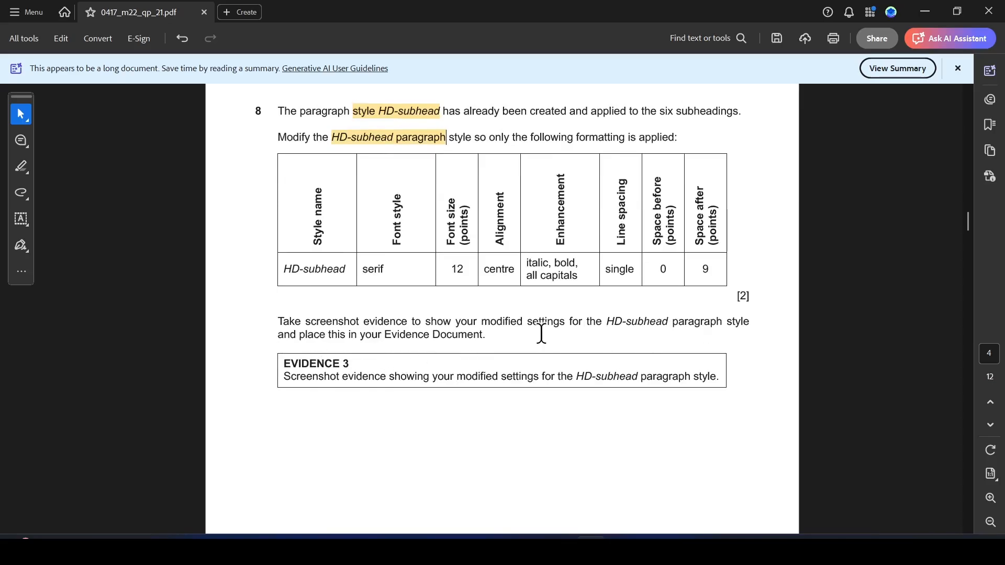
key(alt+Tab)
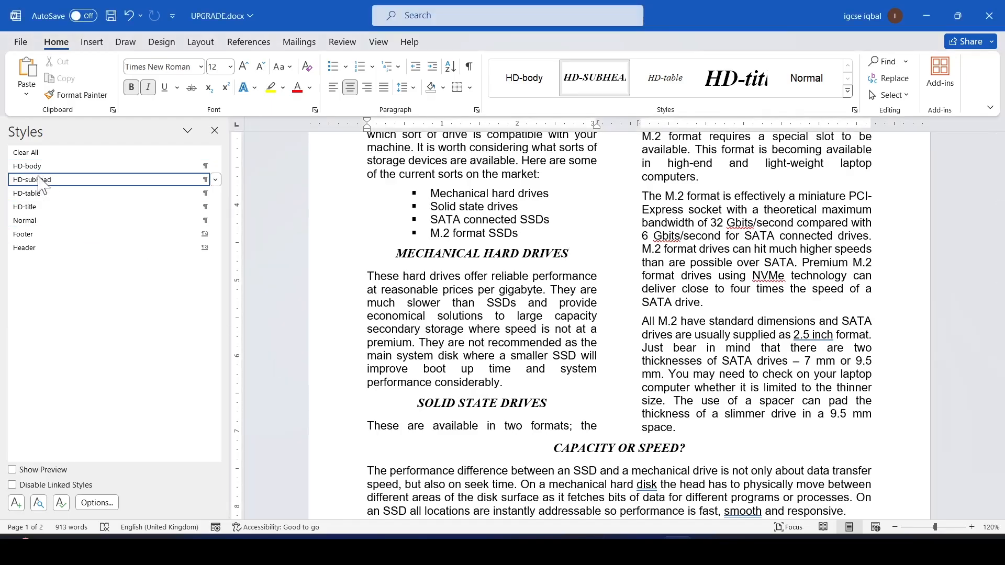
right_click(58, 184)
click(81, 213)
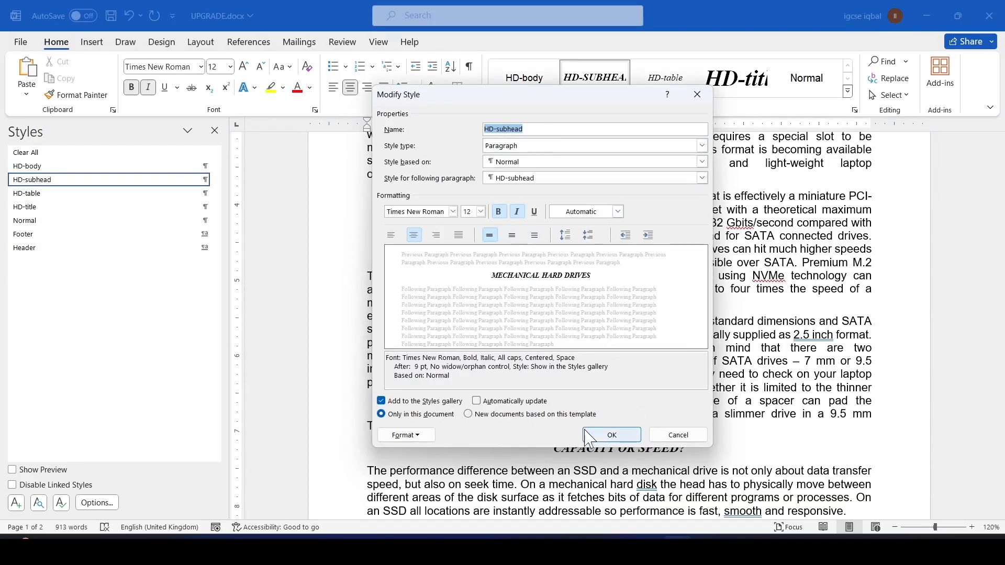
click(601, 436)
- Switch to the question paper PDF and highlight "If you can physically upgrade …" in question 9
key(alt+Tab)
scroll(475, 356, down, 10)
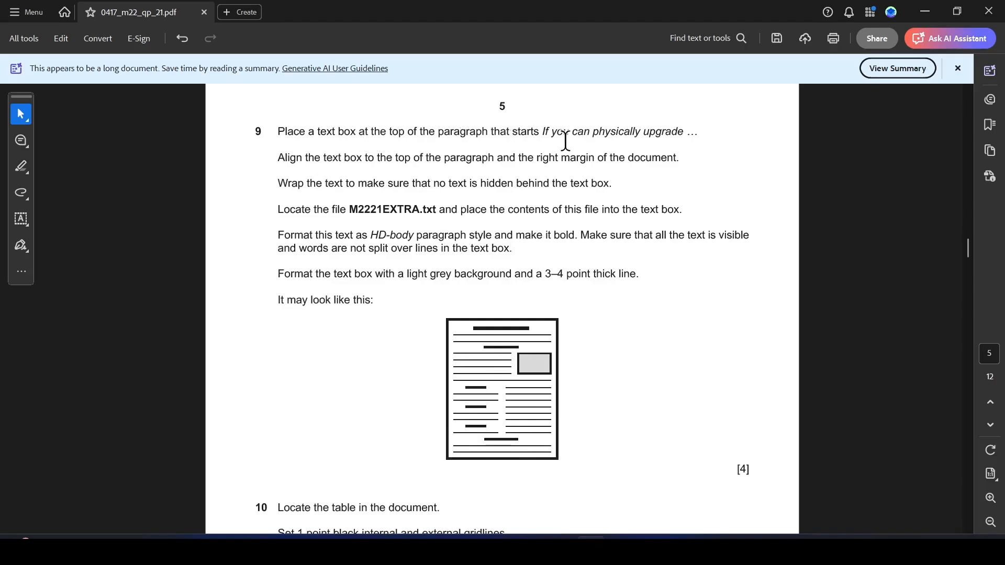
drag(544, 135, 684, 138)
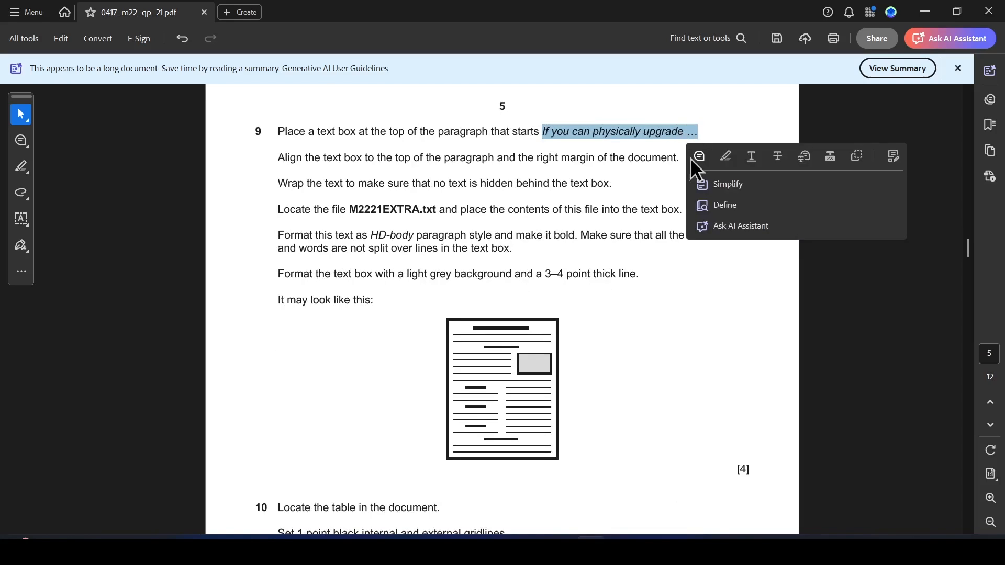
click(724, 156)
- In Word, add a blank line above the "If you can physically upgrade" paragraph and insert a Simple Text Box there
key(alt+Tab)
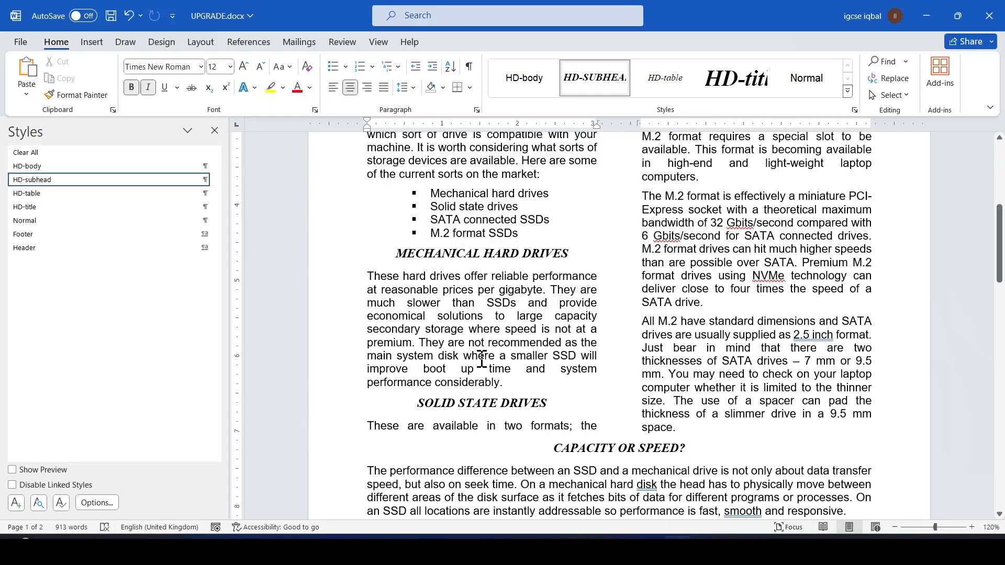
scroll(467, 355, up, 6)
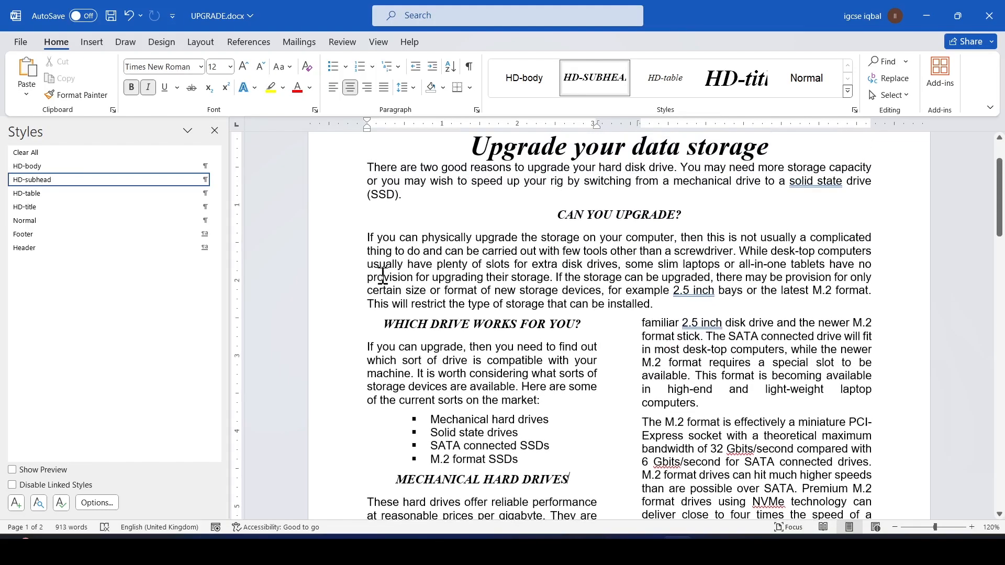
click(370, 238)
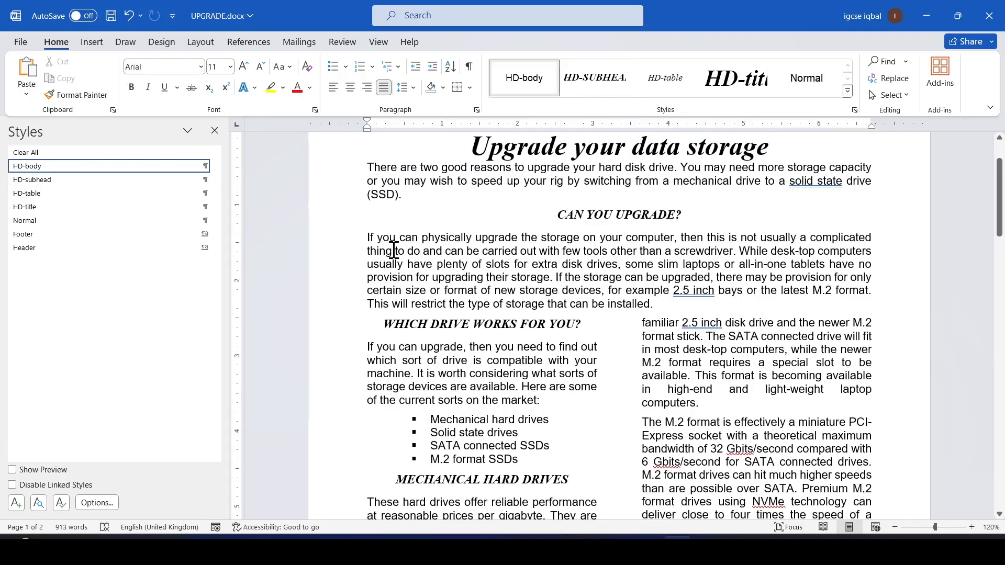
key(Return)
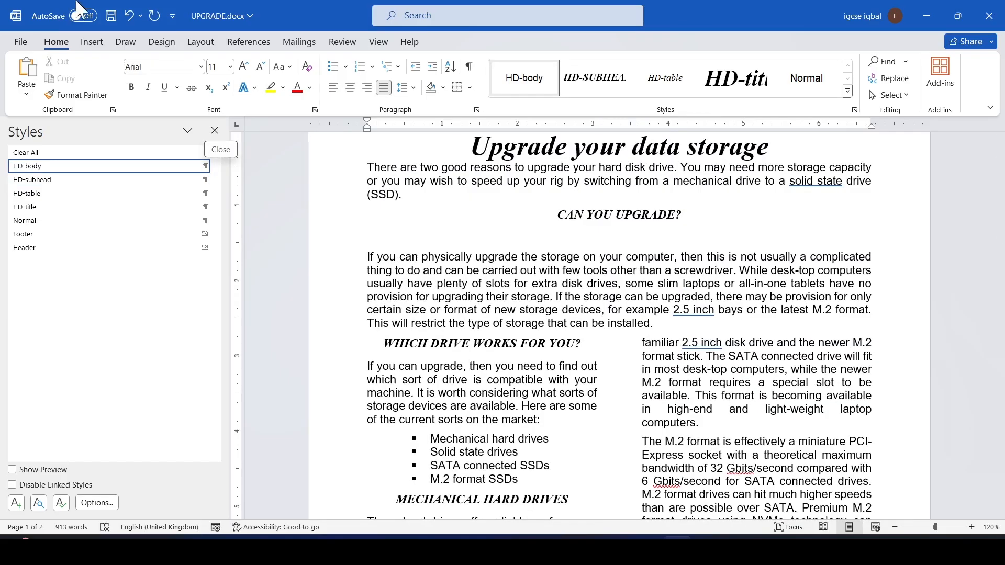
click(99, 44)
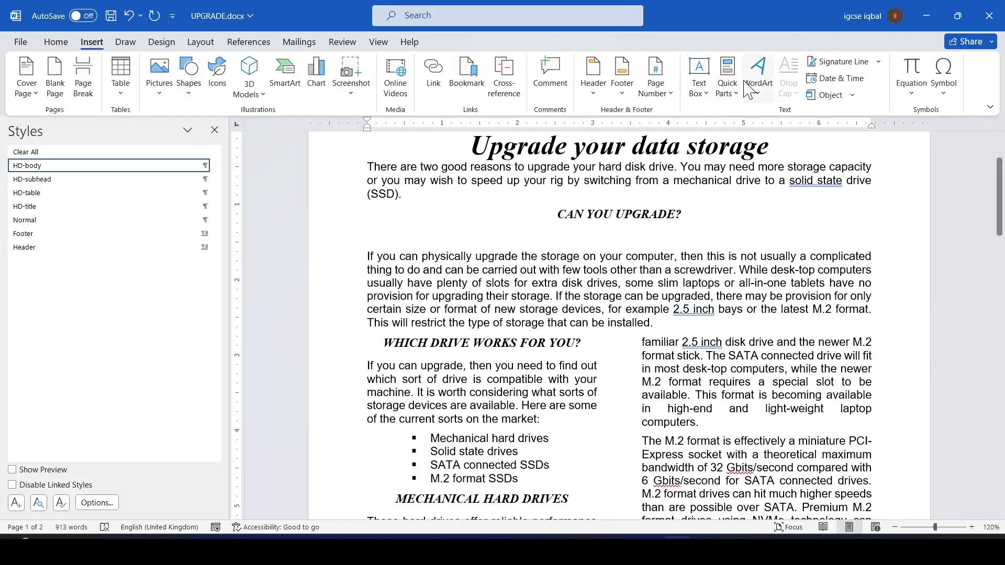
click(704, 91)
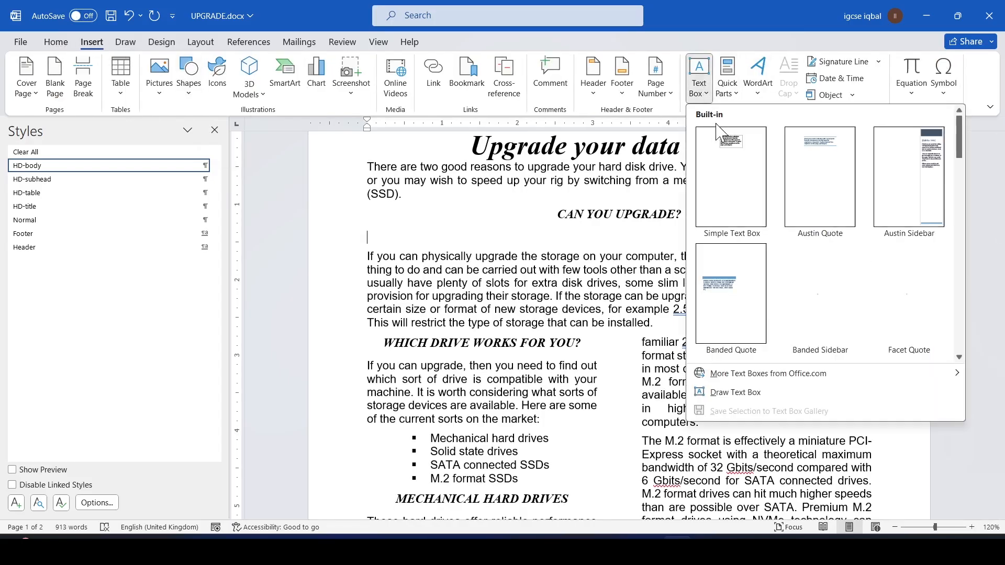
click(724, 167)
- Check question 9's alignment instruction and move the text box toward the right margin beside the "If you can physically upgrade" paragraph
key(alt+Tab)
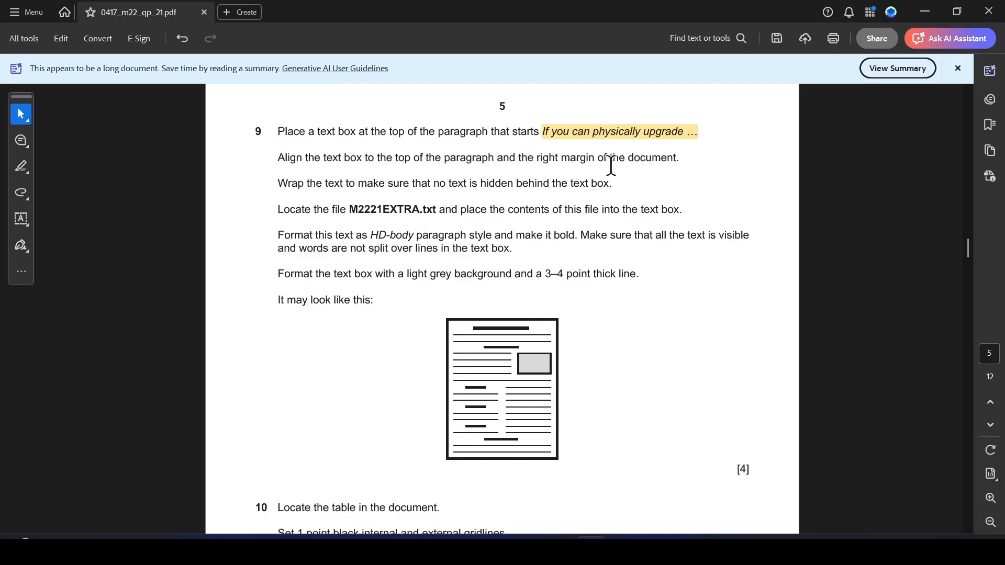
key(alt+Tab)
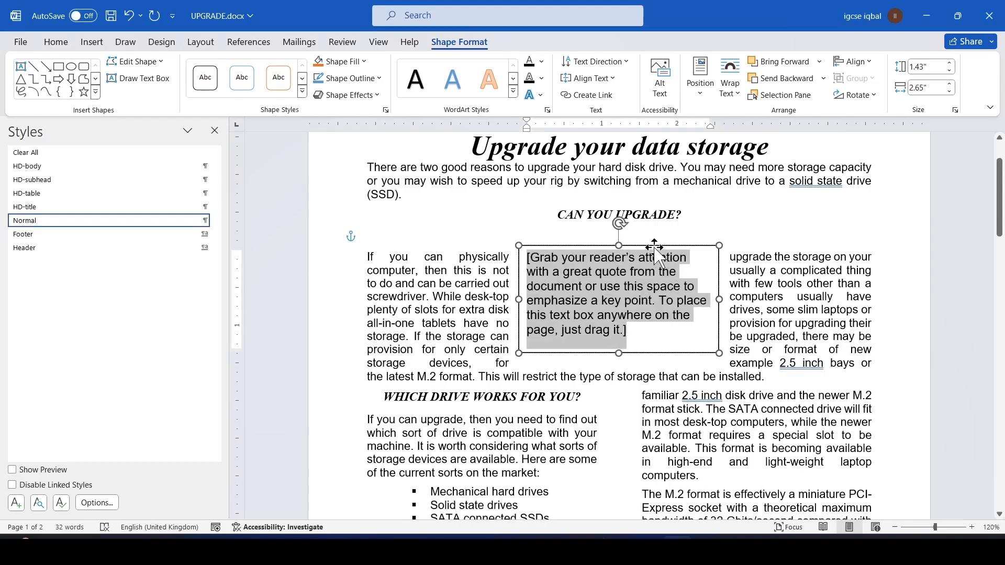
drag(653, 245, 797, 249)
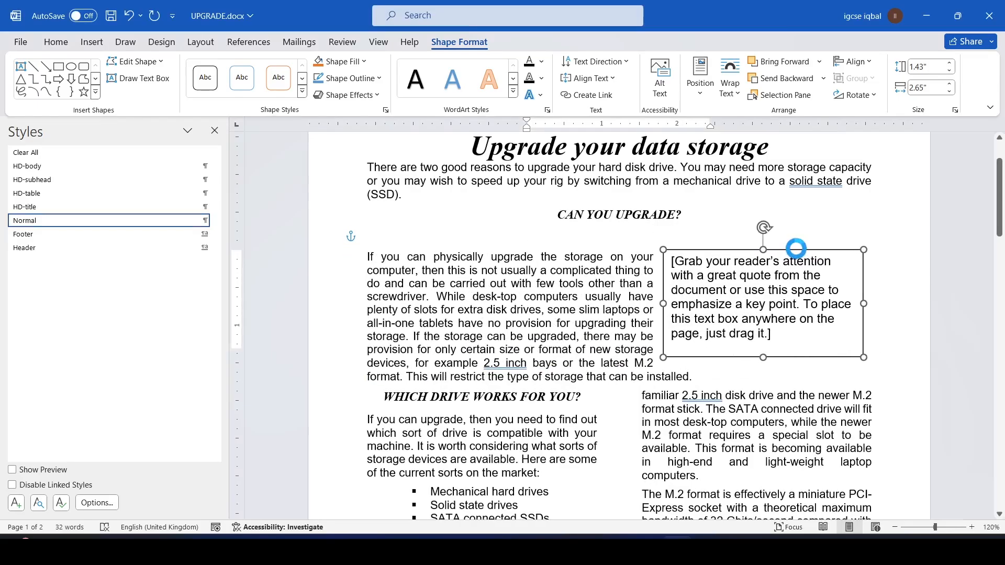
- Highlight "margin of the document." in question 9's text box alignment instruction in the PDF
key(alt+Tab)
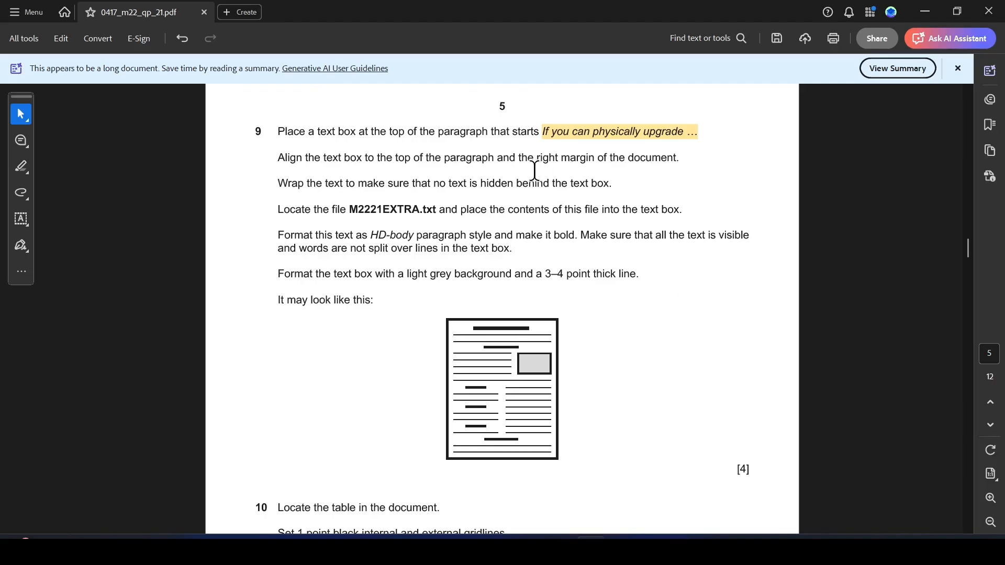
drag(558, 163, 682, 164)
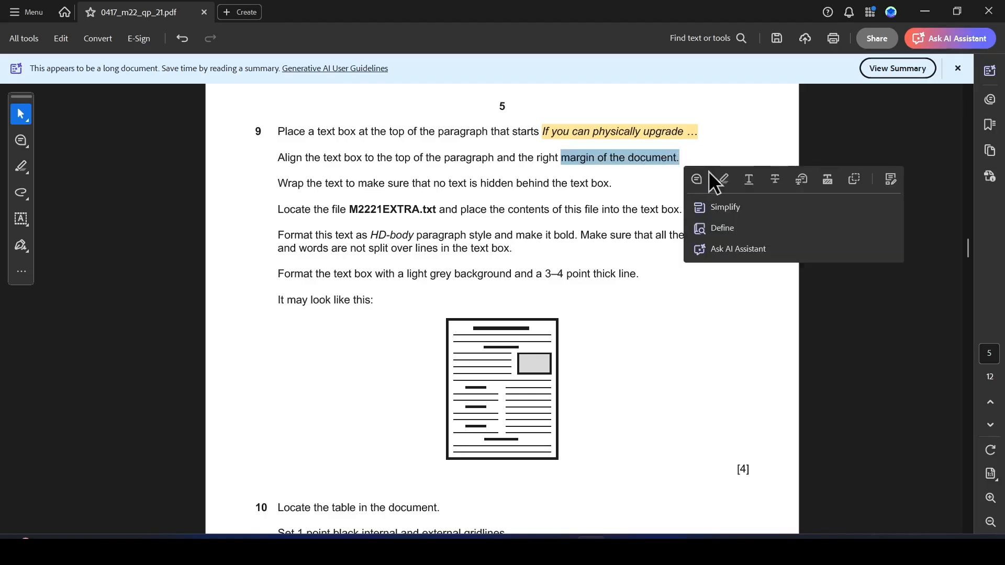
click(723, 180)
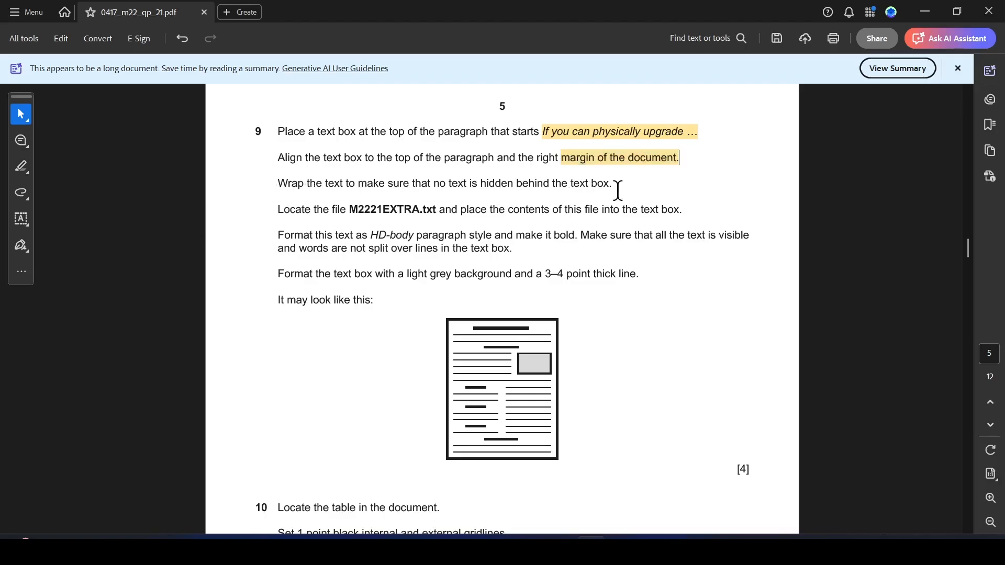
- Switch to Word and set question 9's text box to Square text wrapping
key(alt+Tab)
right_click(741, 279)
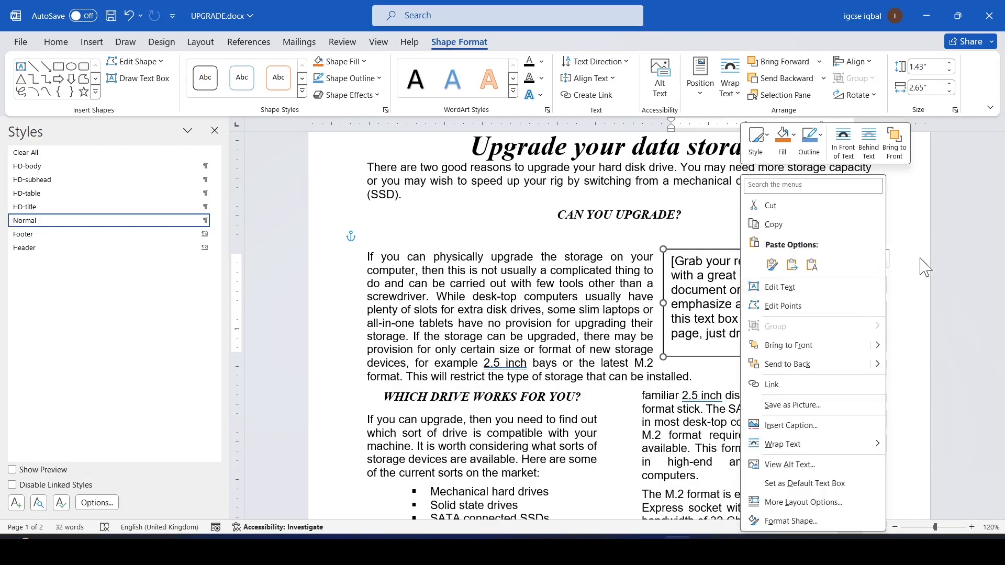
key(Escape)
click(879, 258)
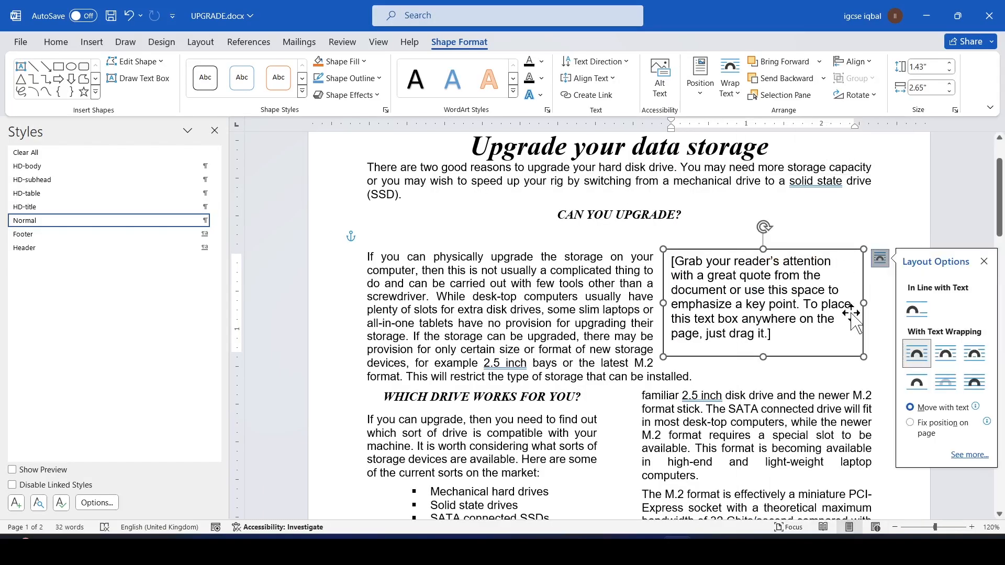
click(917, 354)
key(Escape)
- In the question paper PDF, highlight "hidden behind the text box" and the file name "M2221EXTRA.txt" in question 9
key(alt+Tab)
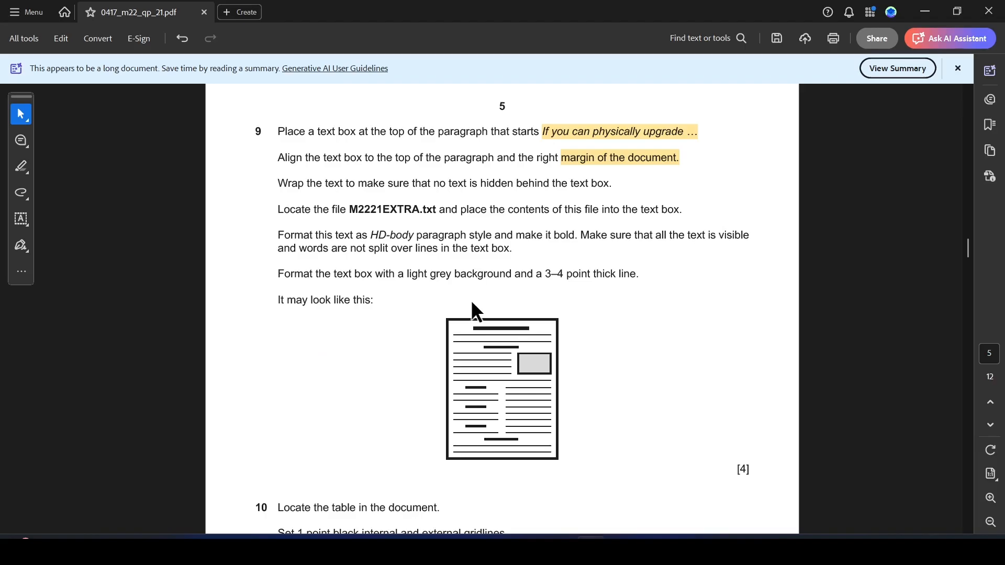
drag(476, 184, 604, 184)
click(647, 205)
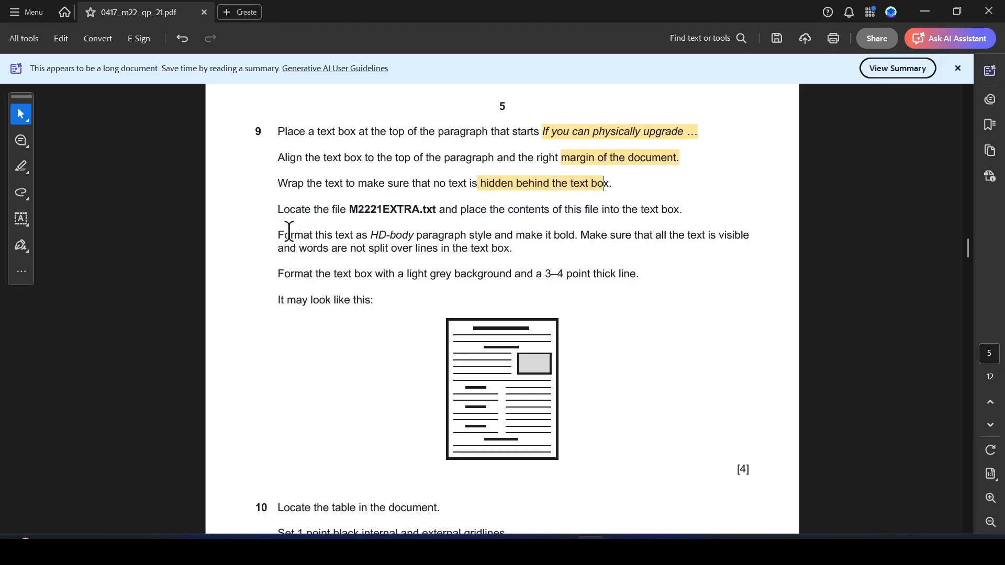
drag(349, 206, 440, 209)
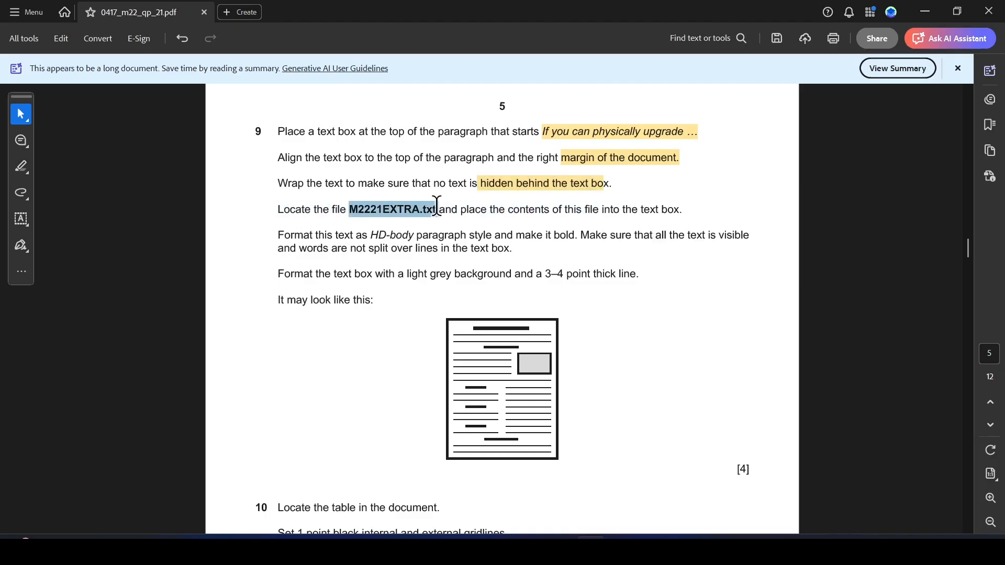
click(476, 229)
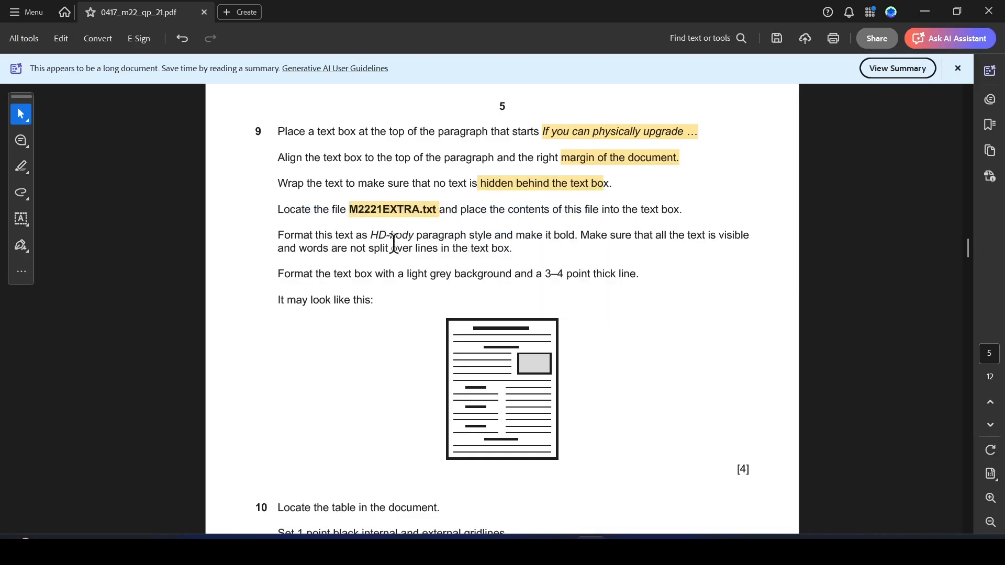
- Highlight question 9's "HD-body paragraph style and make it bold." and its light grey background and "3–4 point thick line." requirements
drag(370, 236, 407, 238)
drag(430, 237, 577, 239)
click(614, 256)
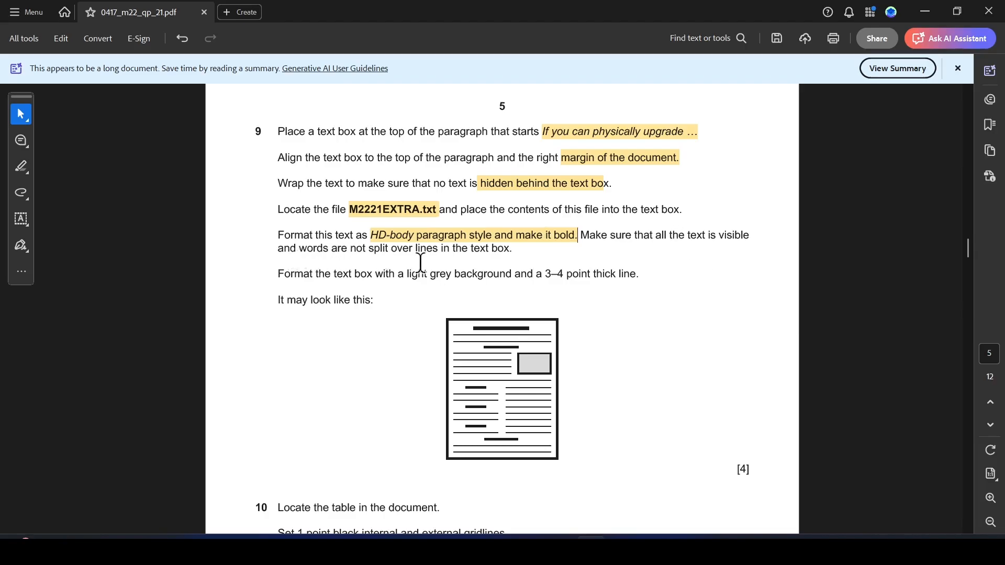
drag(273, 271, 640, 276)
click(563, 298)
click(675, 292)
- In Word, give the text box a light grey fill and a 3 pt outline
key(alt+Tab)
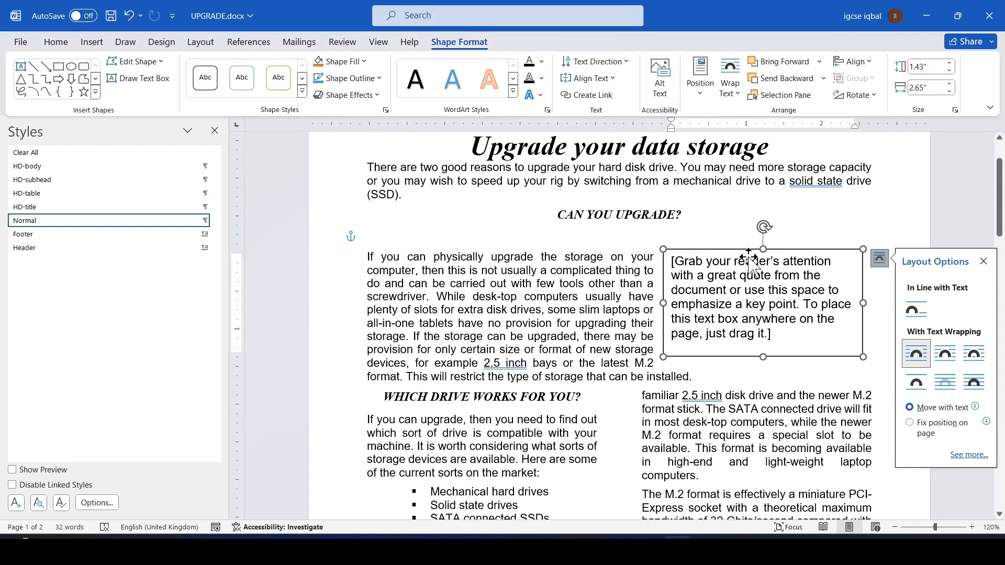
click(362, 61)
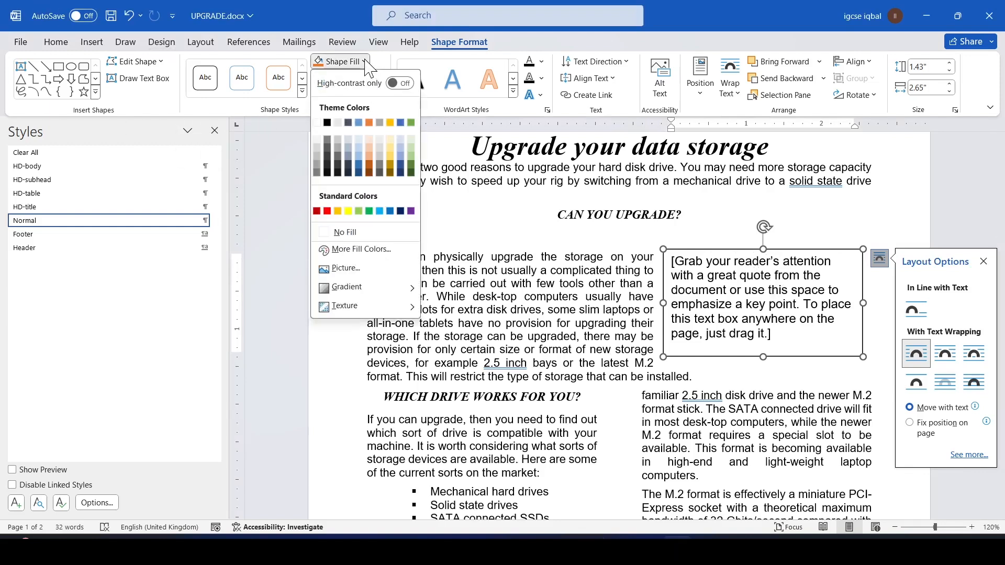
click(316, 152)
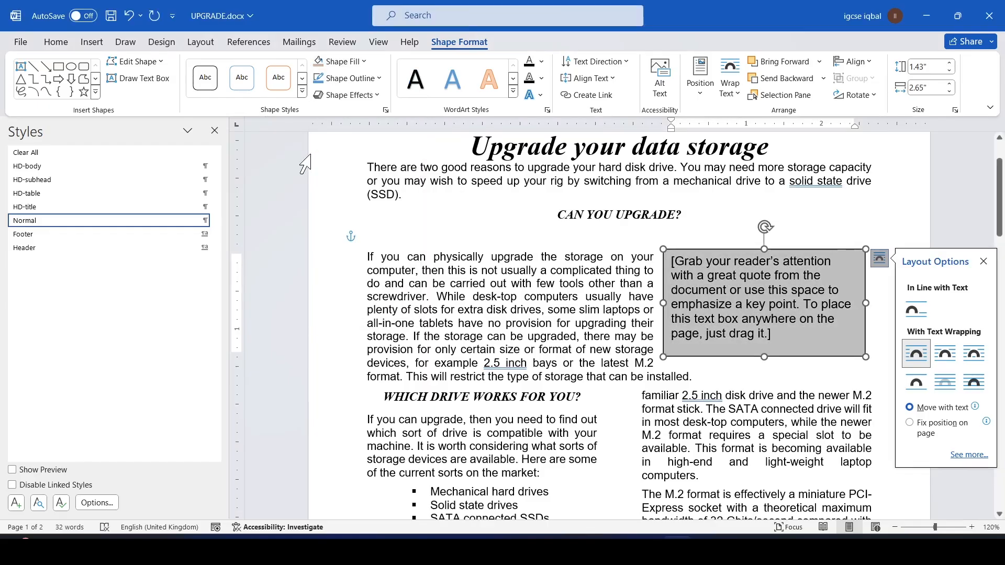
click(374, 79)
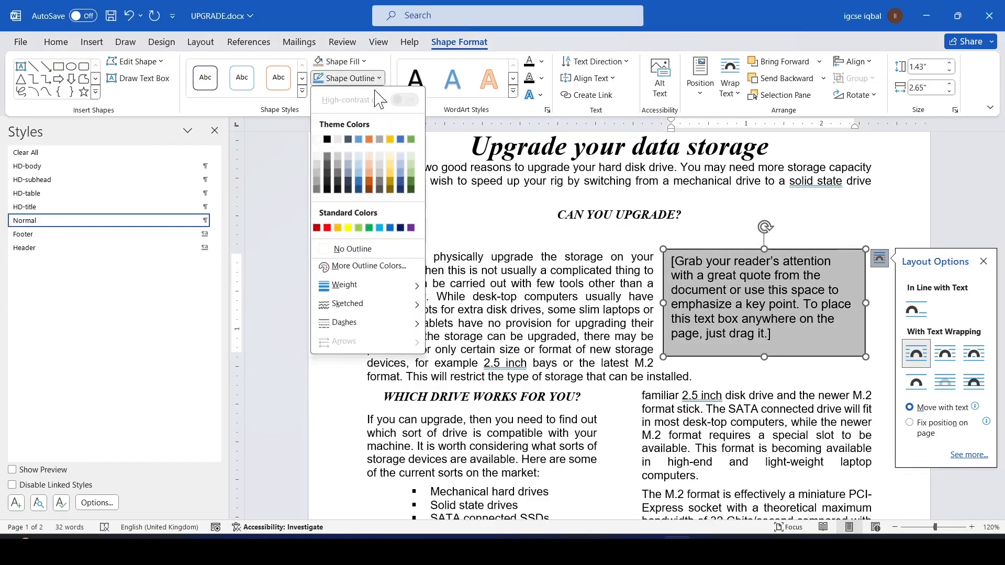
mouse_move(353, 285)
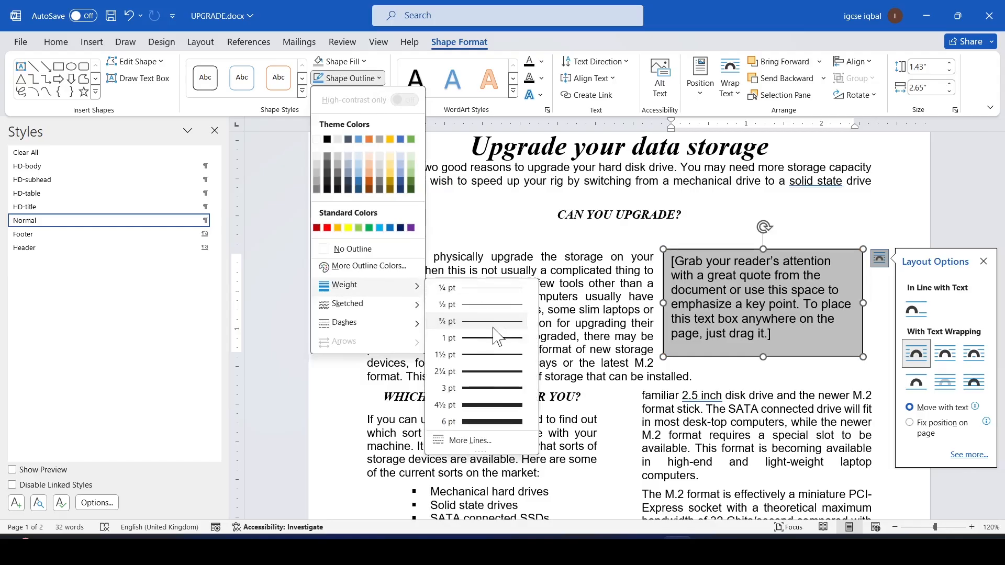
click(484, 388)
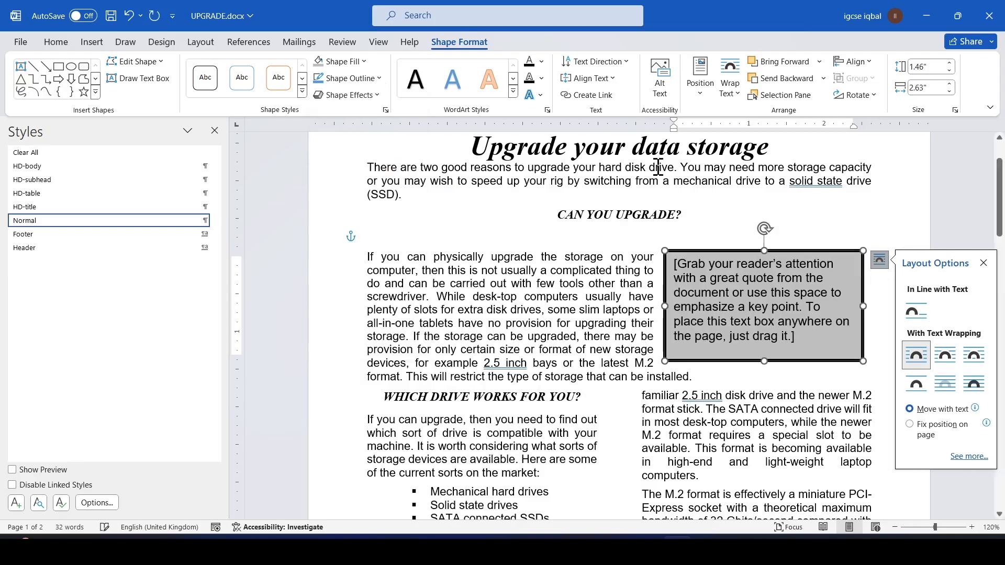
- Open M2221EXTRA.txt from the source files folder and select its entire sentence for copying
key(alt+Tab)
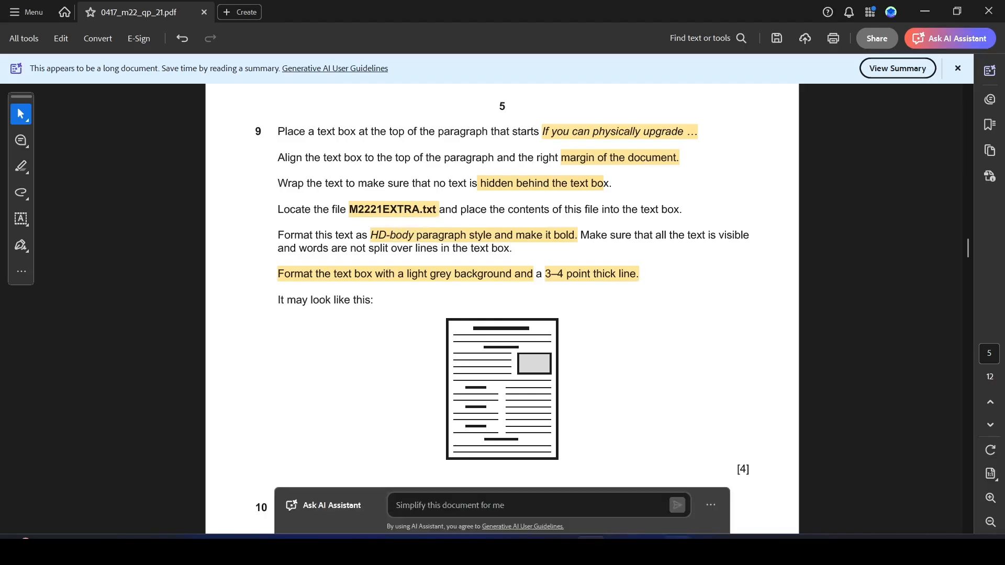
click(649, 548)
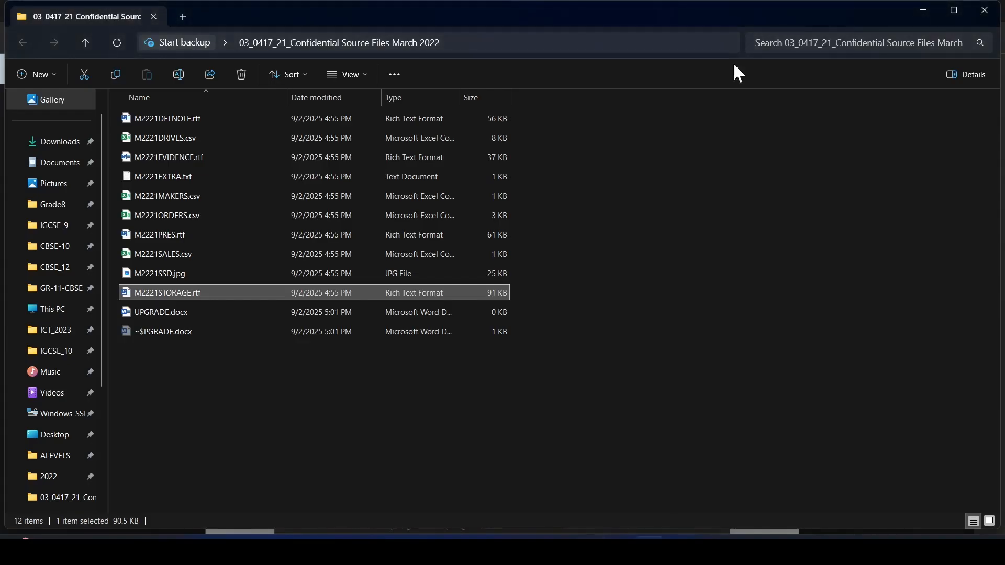
click(166, 175)
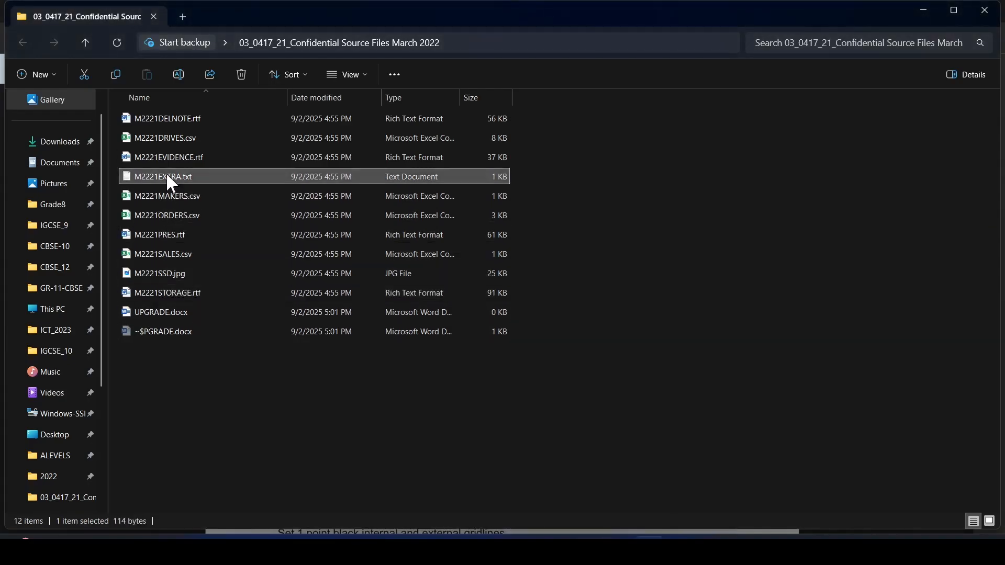
double_click(250, 181)
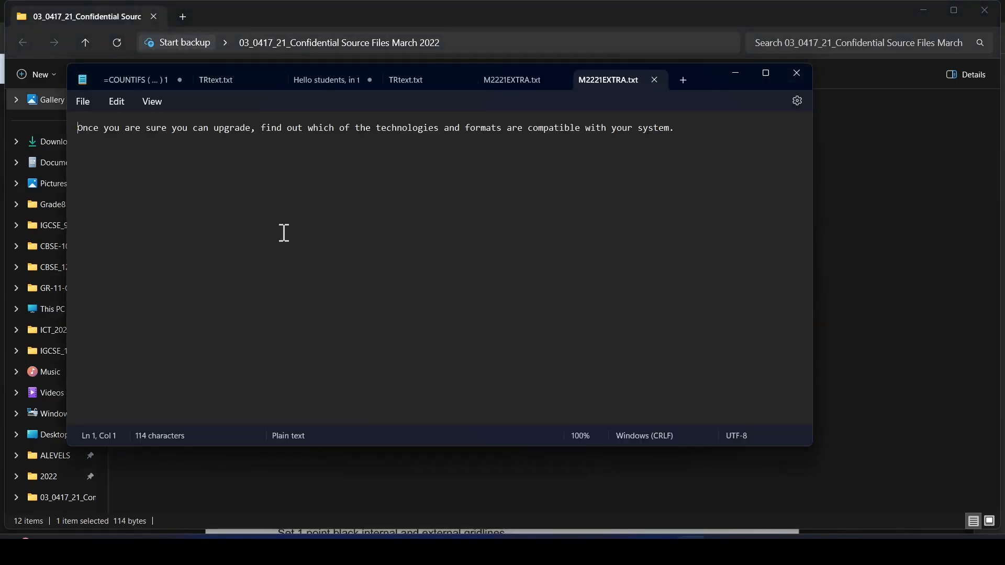
drag(693, 132, 3, 63)
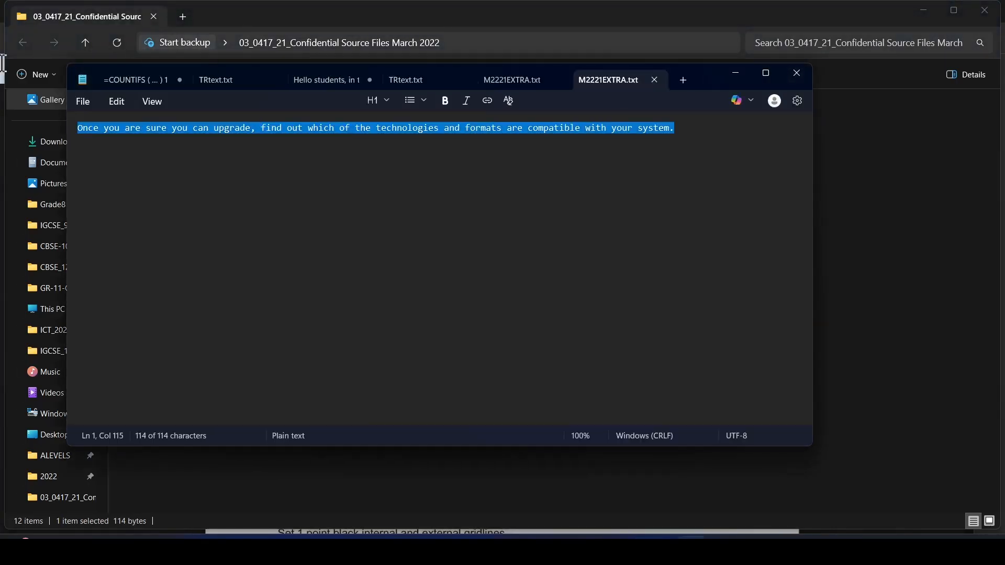
- In Word, replace the text box's placeholder with "Once you are sure you can upgrade, find out which of the technologies and formats are compatible with your system."
key(alt+Tab)
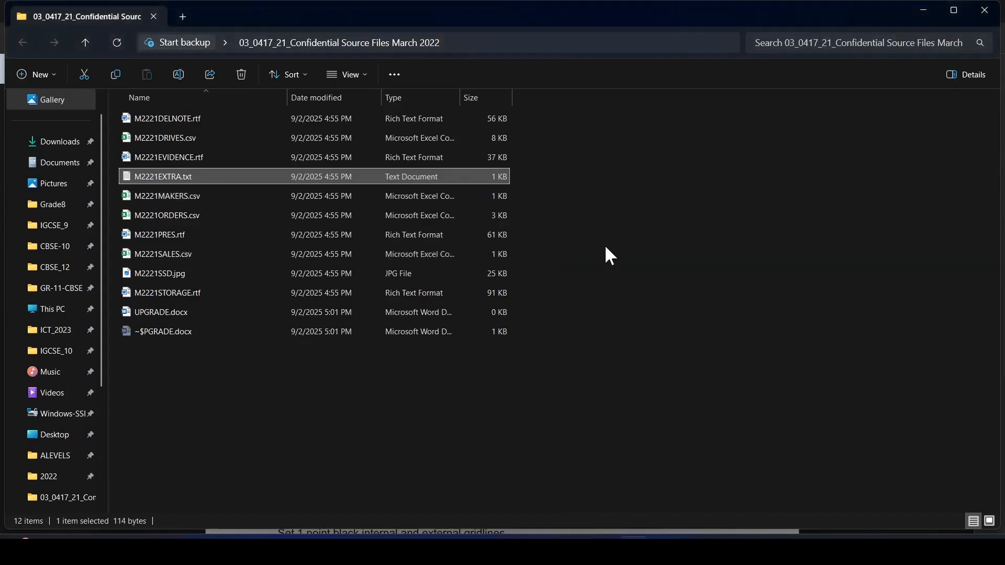
click(662, 544)
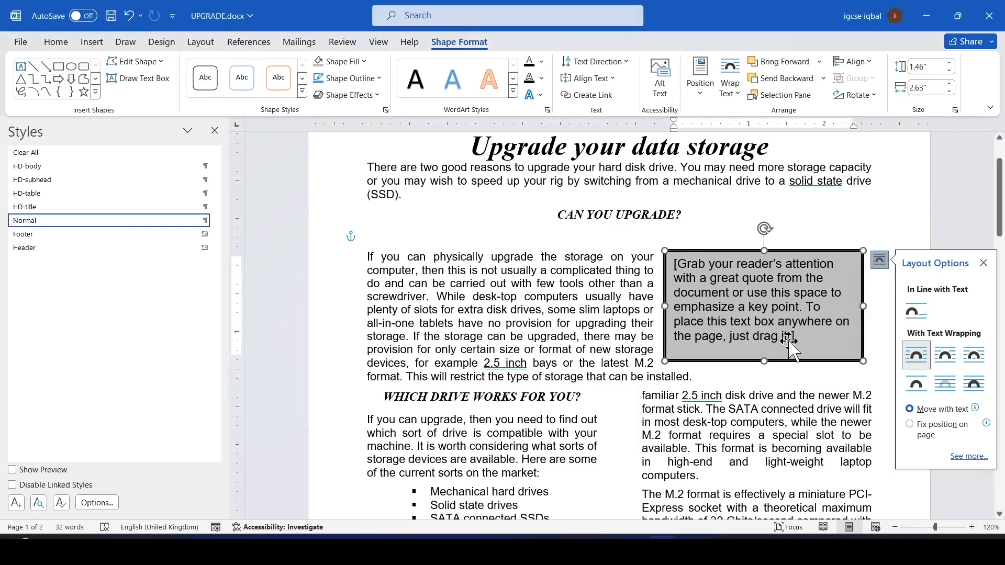
click(790, 339)
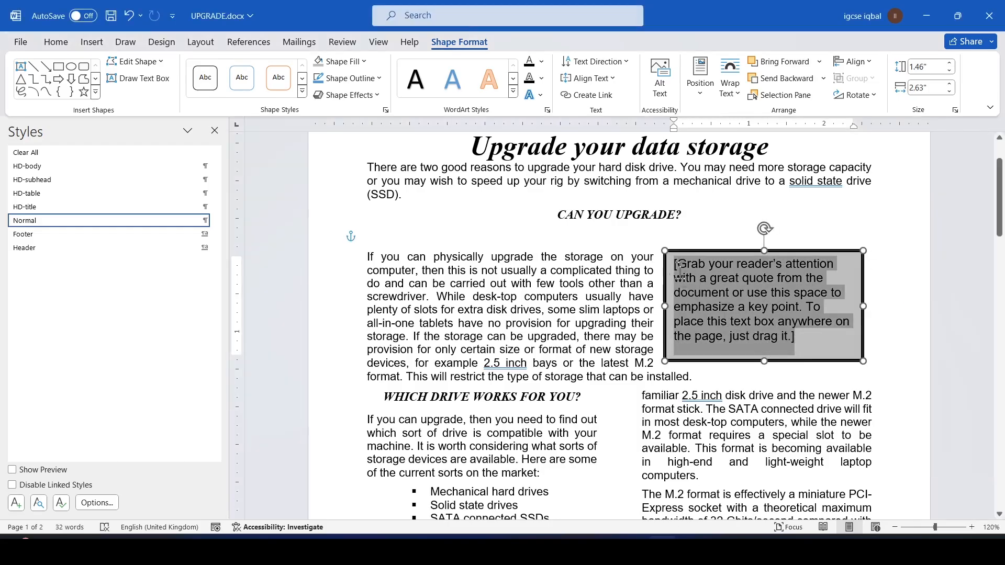
text(Once you are sure you can upgrade, find out which of the technologies and formats are compatible with your system.)
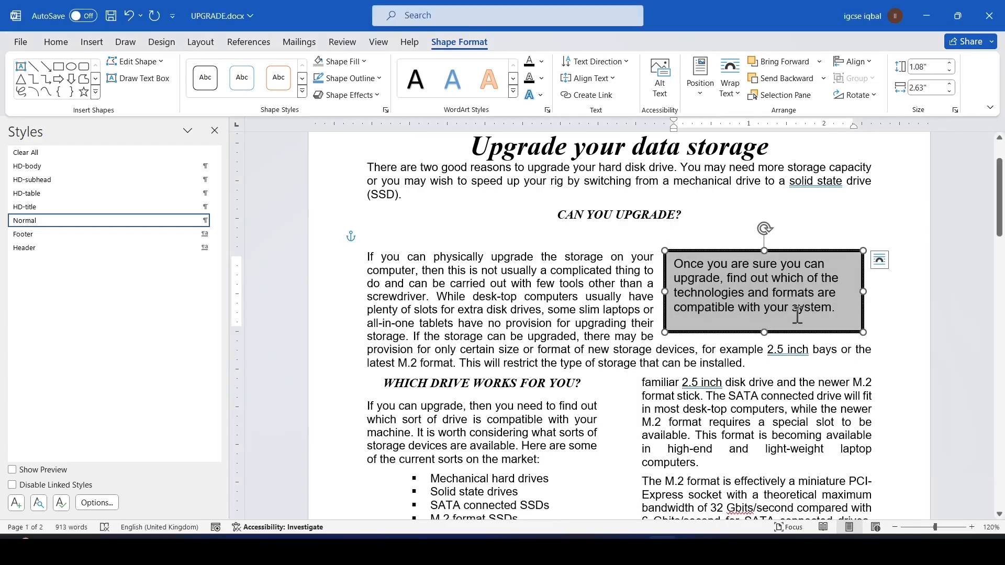
- Check question 9's sample layout, then delete the blank line above "If you can physically upgrade" and align the text box with that paragraph's top
key(alt+Tab)
key(alt+Tab)
key(alt+Tab)
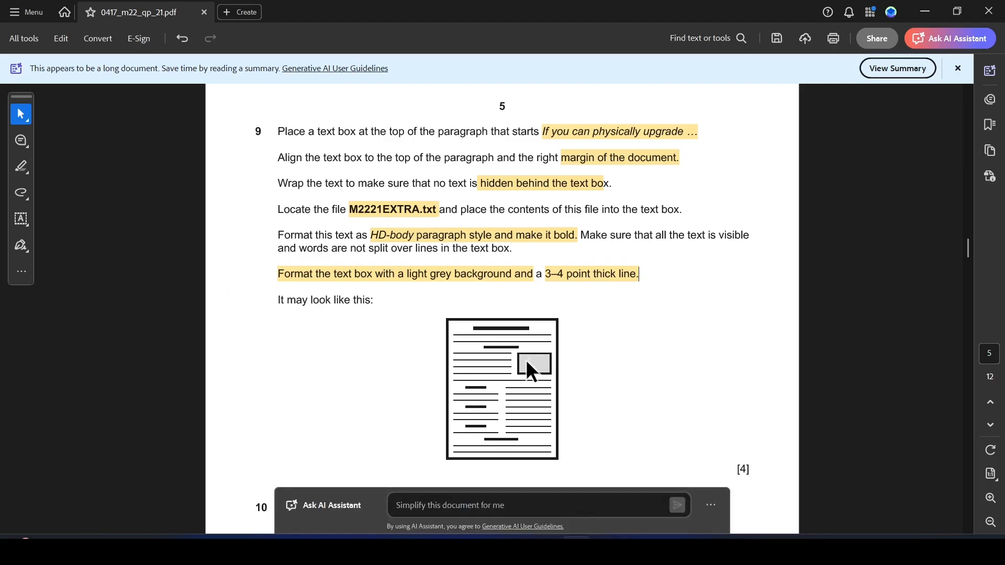
scroll(526, 359, down, 1)
key(alt+Tab)
key(alt+Tab)
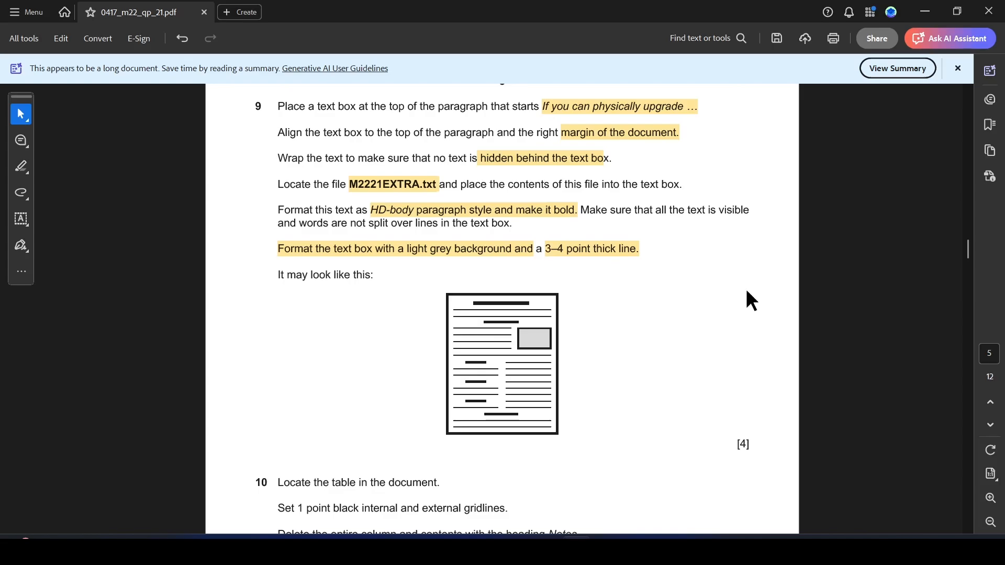
key(alt+Tab)
click(392, 239)
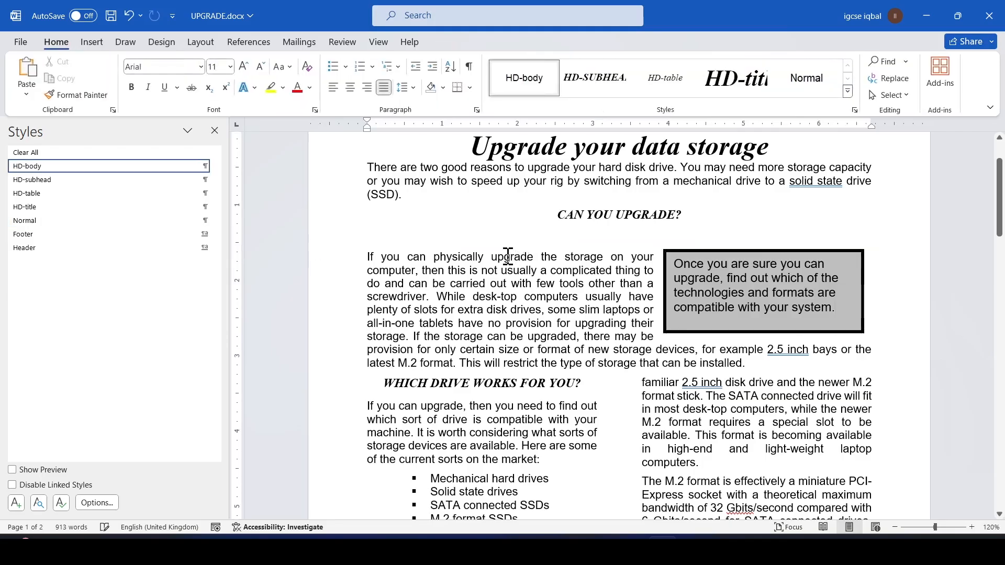
key(BackSpace)
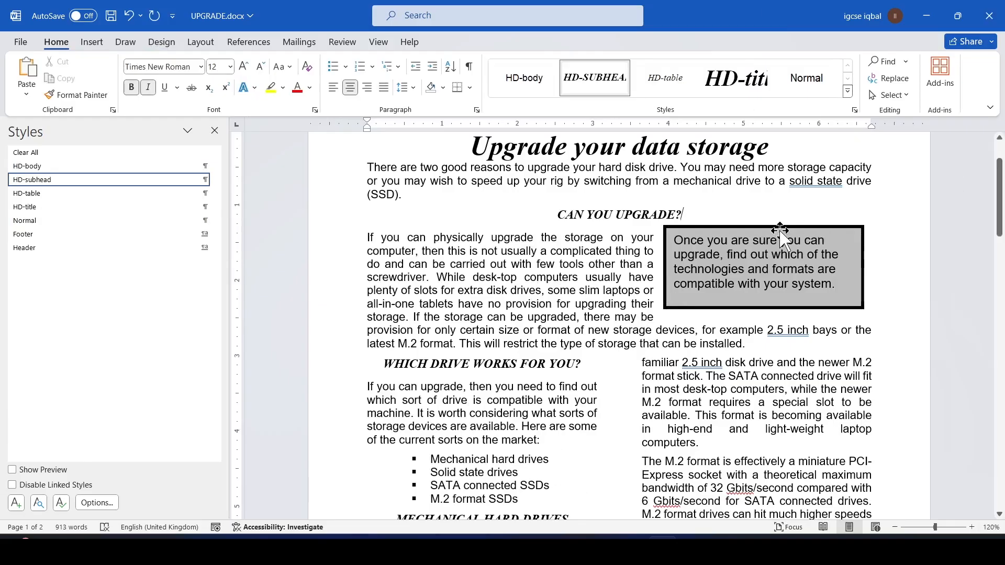
drag(778, 226, 778, 232)
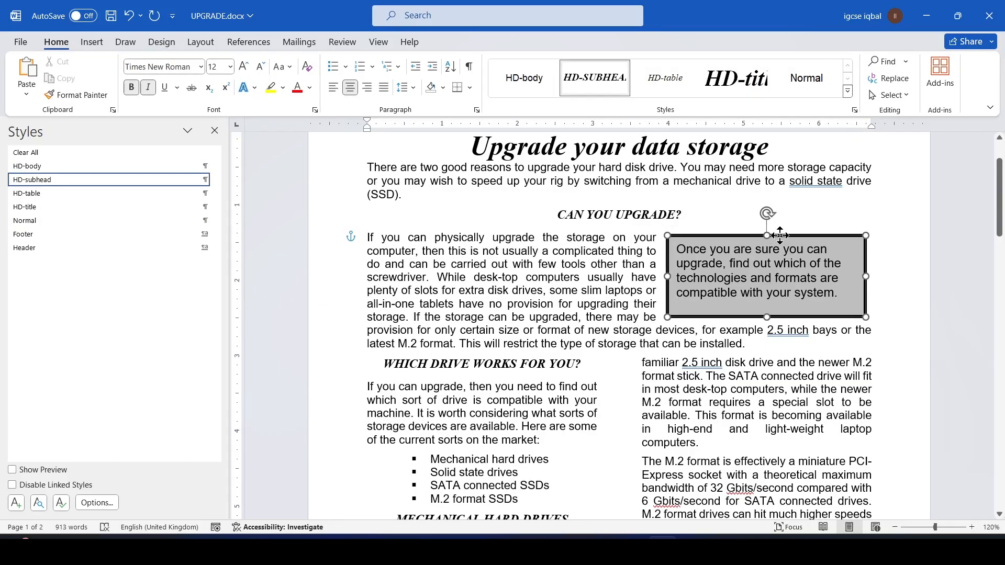
- Apply the HD-body paragraph style to all the text in the text box, checking it against question 9's formatting instruction
key(alt+Tab)
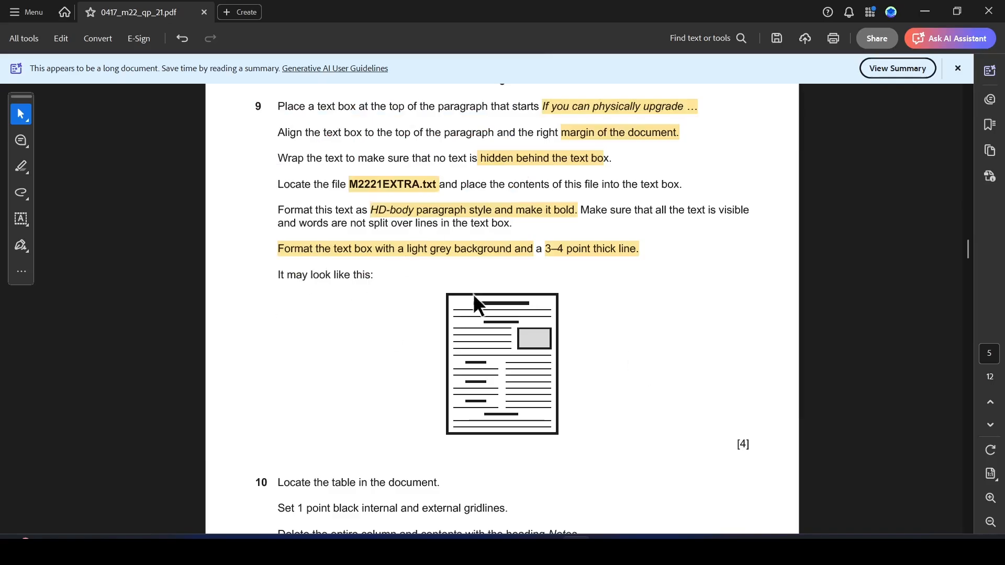
key(alt+Tab)
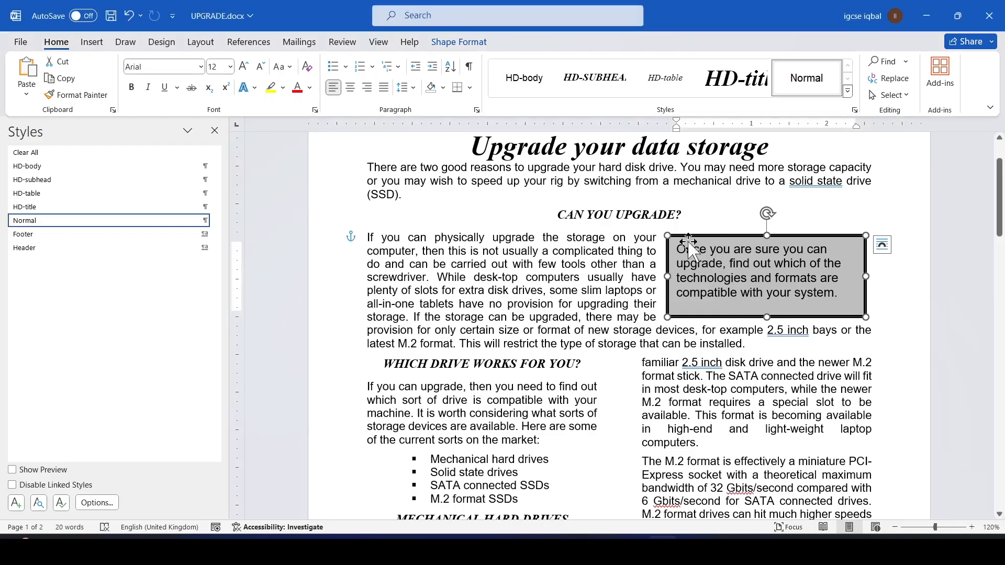
key(alt+Tab)
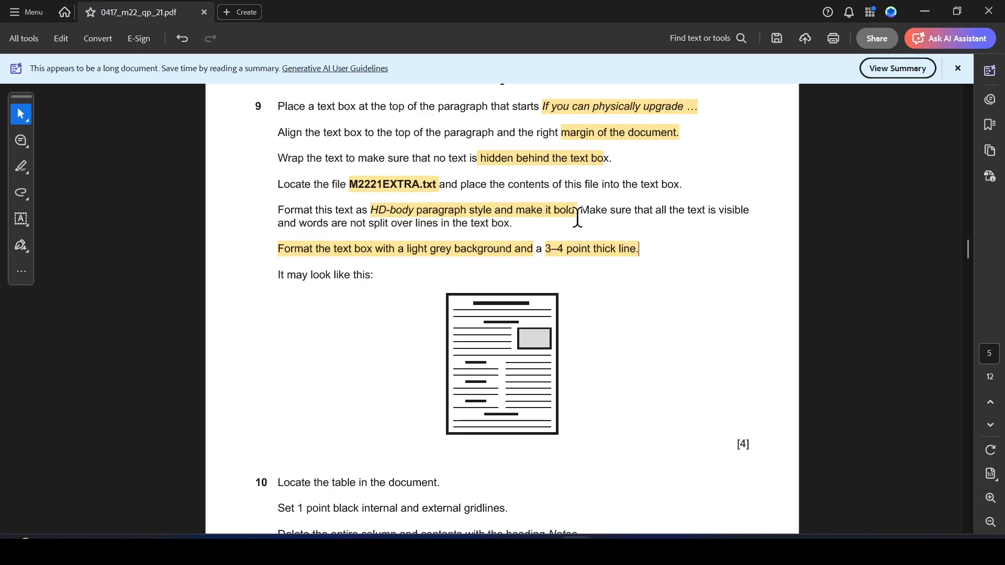
key(alt+Tab)
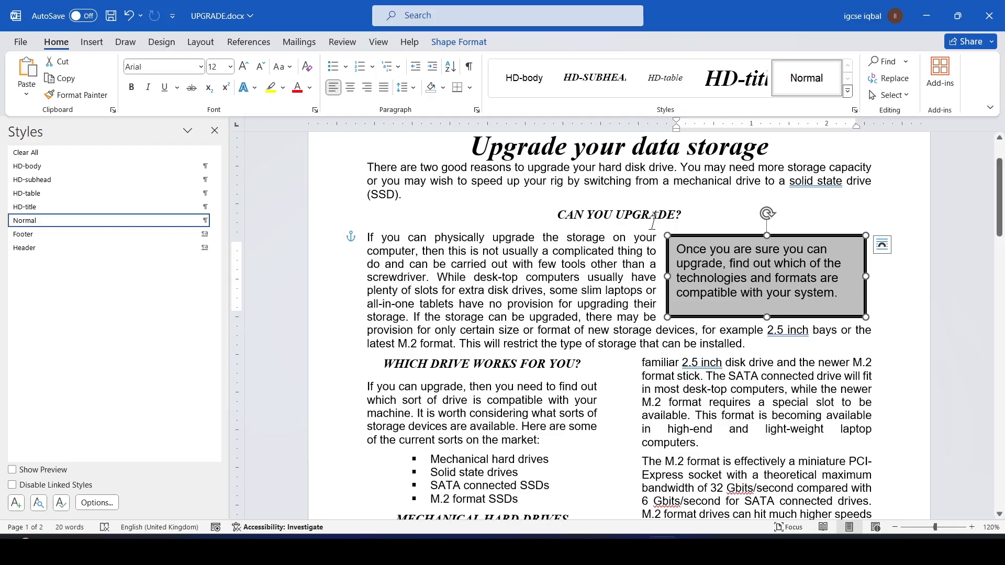
drag(844, 287, 683, 244)
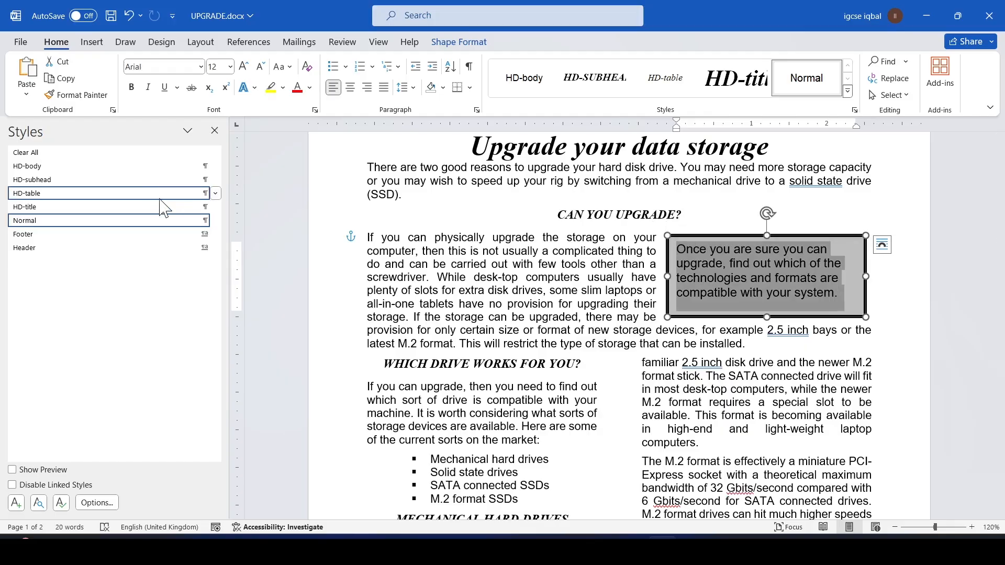
key(alt+Tab)
key(alt+Tab)
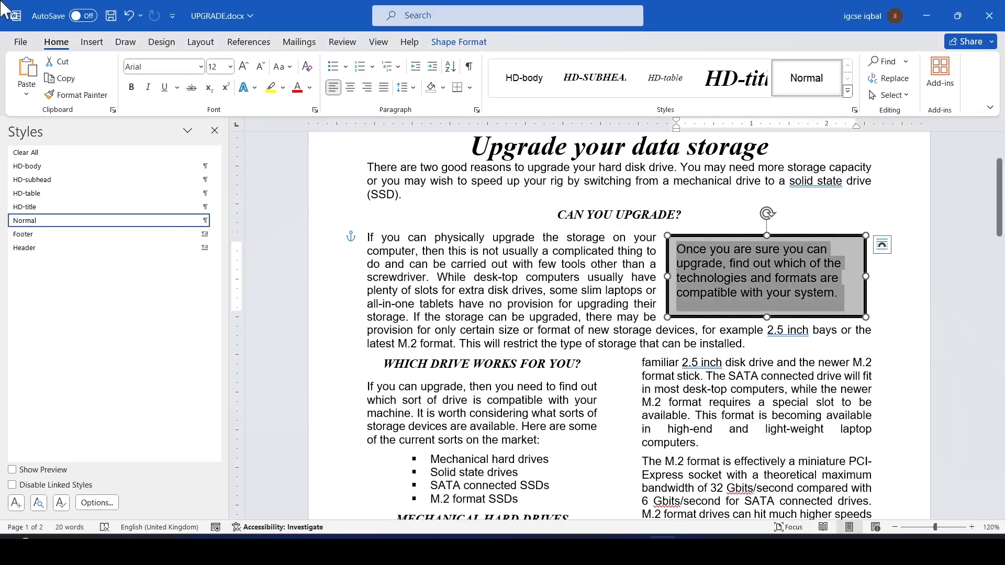
click(51, 168)
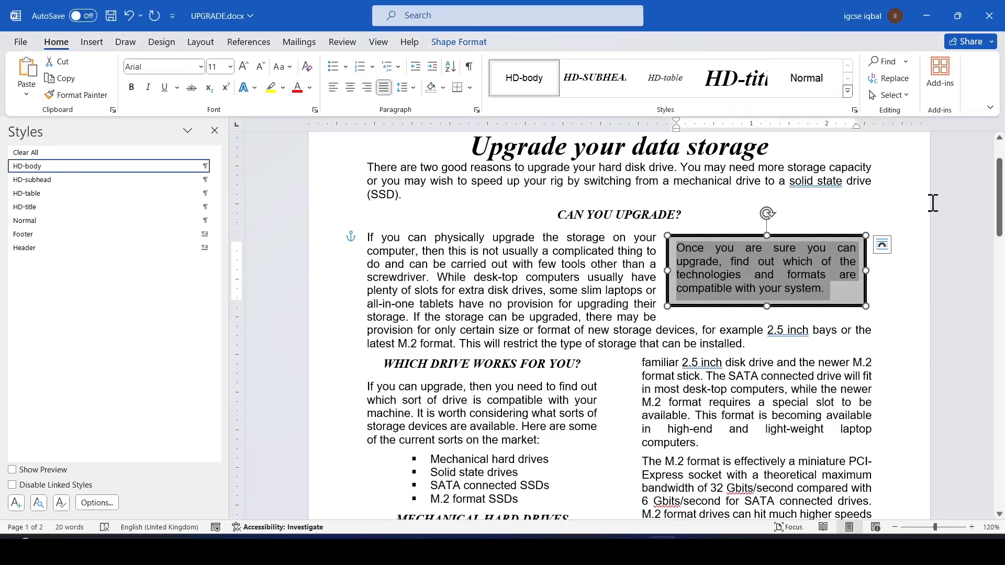
key(alt+Tab)
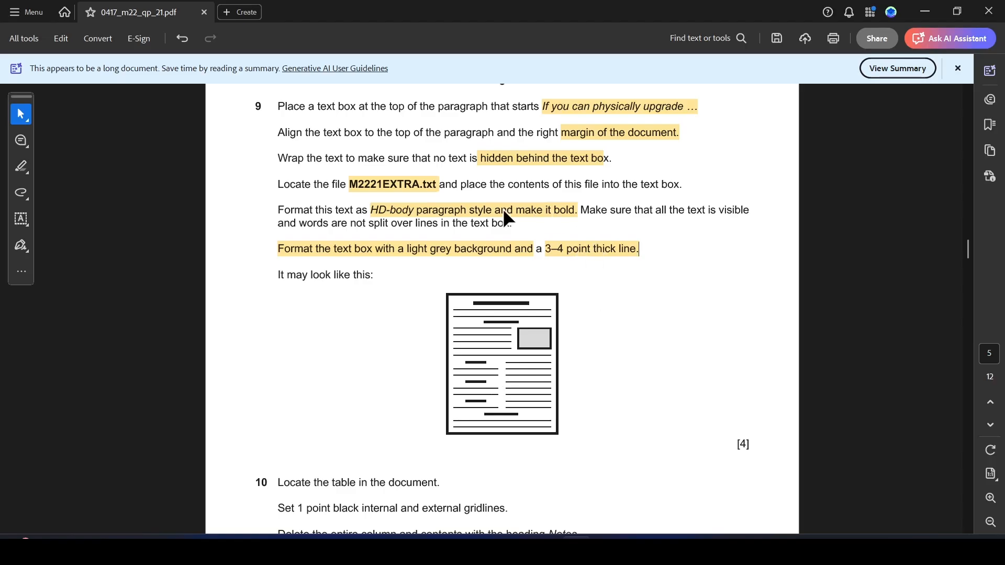
- In Word, make all the text in the text box bold, checking it against question 9's formatting instruction
key(alt+Tab)
key(ctrl+b)
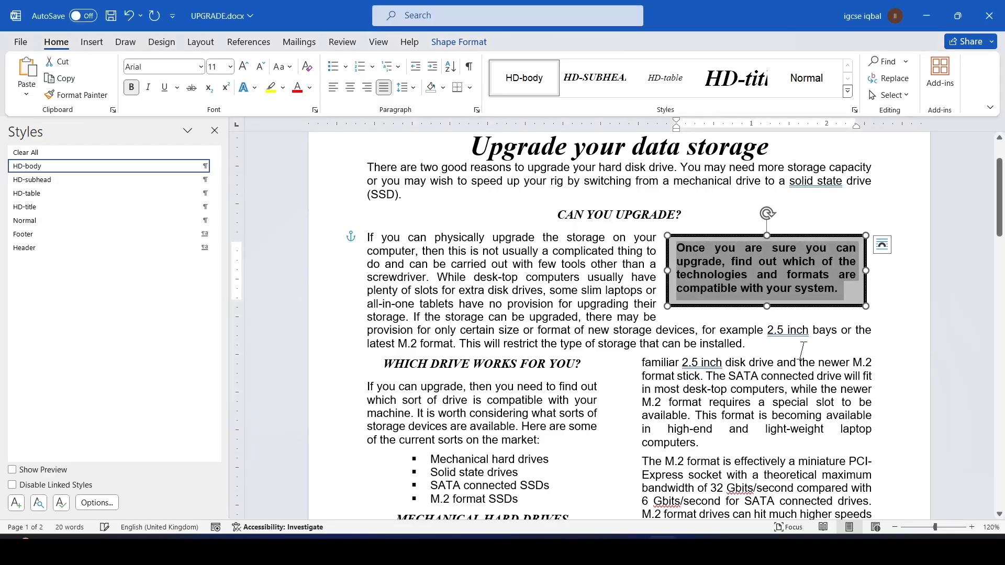
key(alt+Tab)
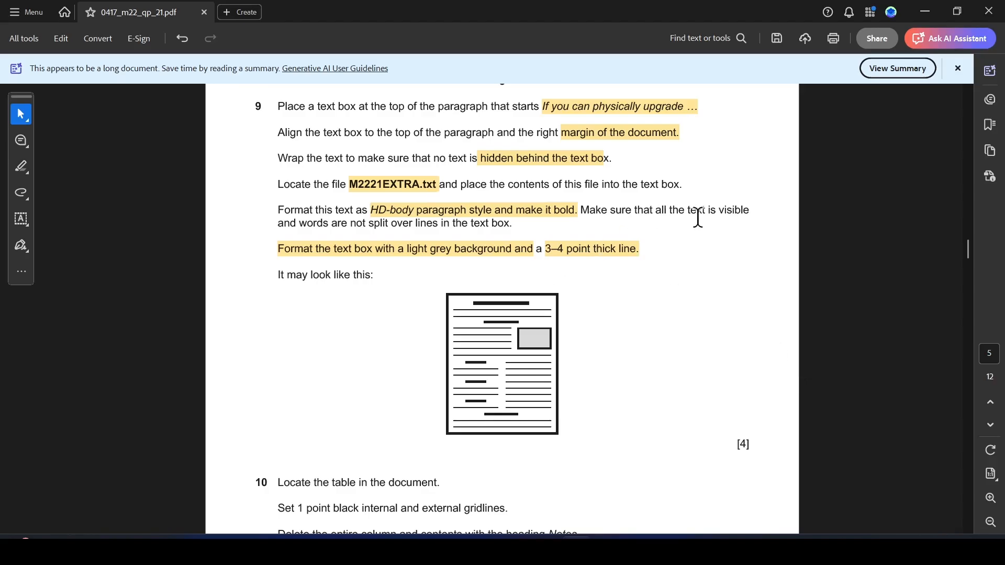
key(alt+Tab)
click(760, 370)
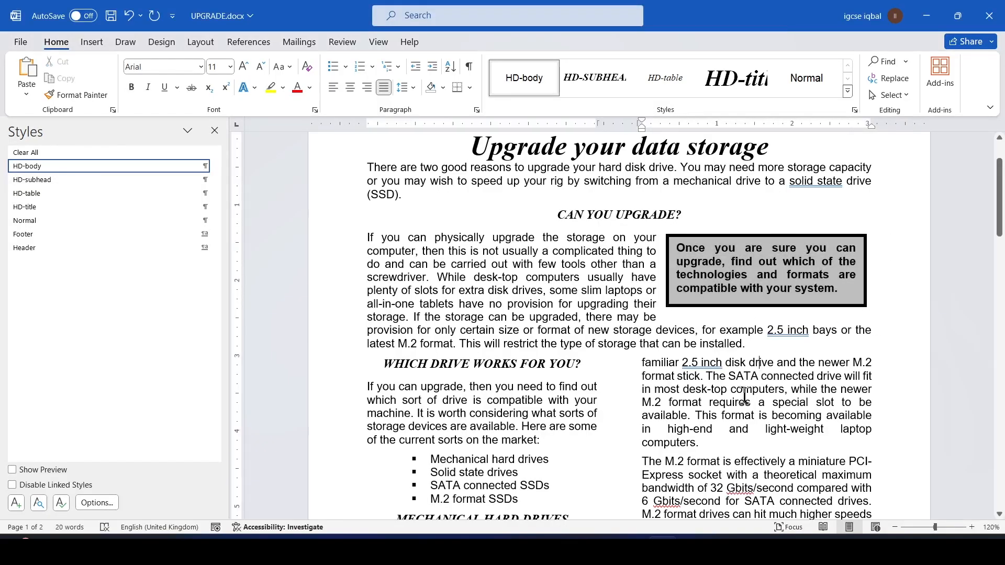
- In the question paper PDF, highlight question 10's "table in the document" and "Set 1 point black internal and external gridlines."
key(alt+Tab)
scroll(545, 338, down, 2)
scroll(542, 343, down, 1)
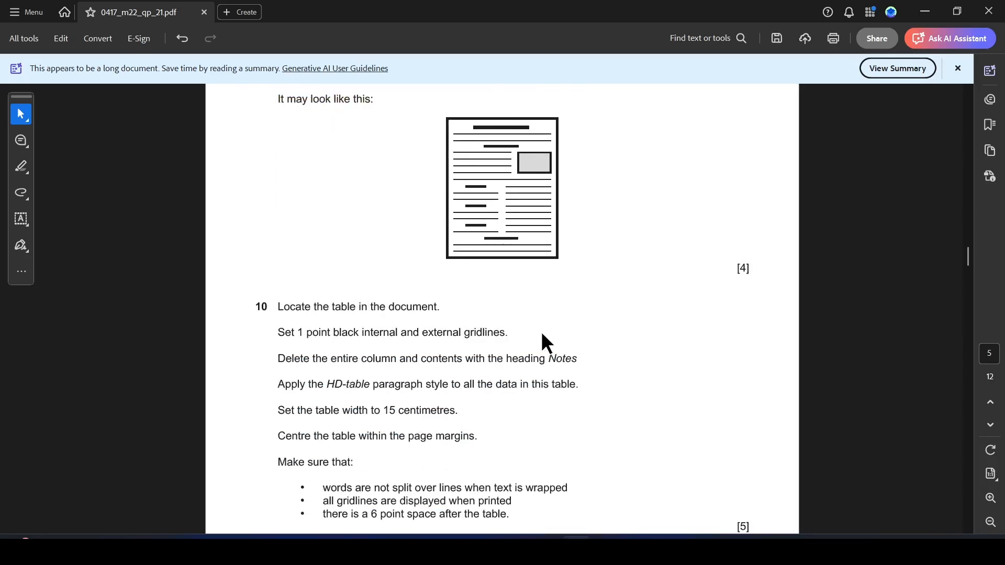
drag(335, 308, 437, 308)
click(467, 330)
drag(279, 333, 514, 340)
click(547, 354)
- In Word, apply internal and external gridlines to the whole storage table below the "CAPACITY OR SPEED?" section
key(alt+Tab)
scroll(514, 338, down, 2)
scroll(515, 338, down, 8)
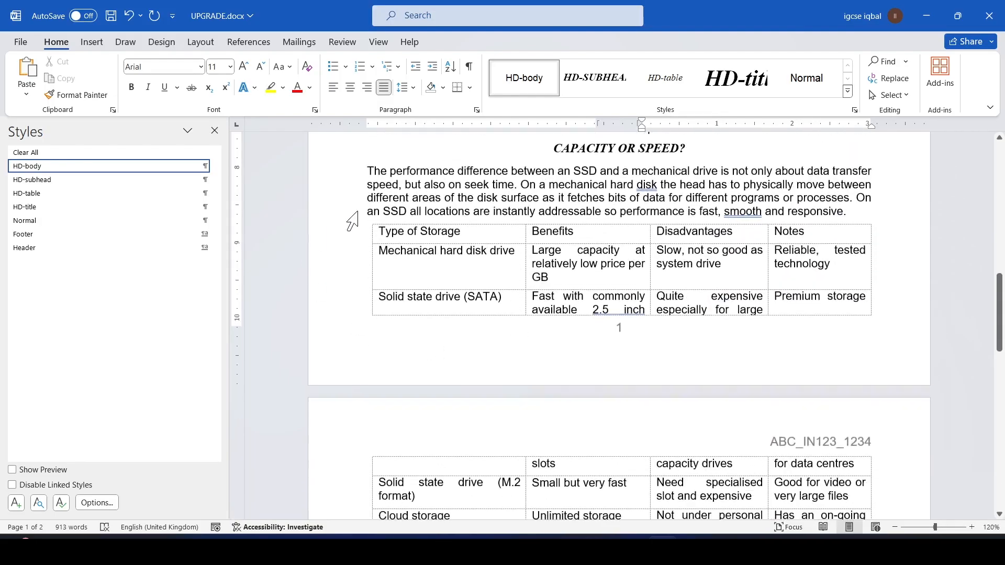
click(384, 231)
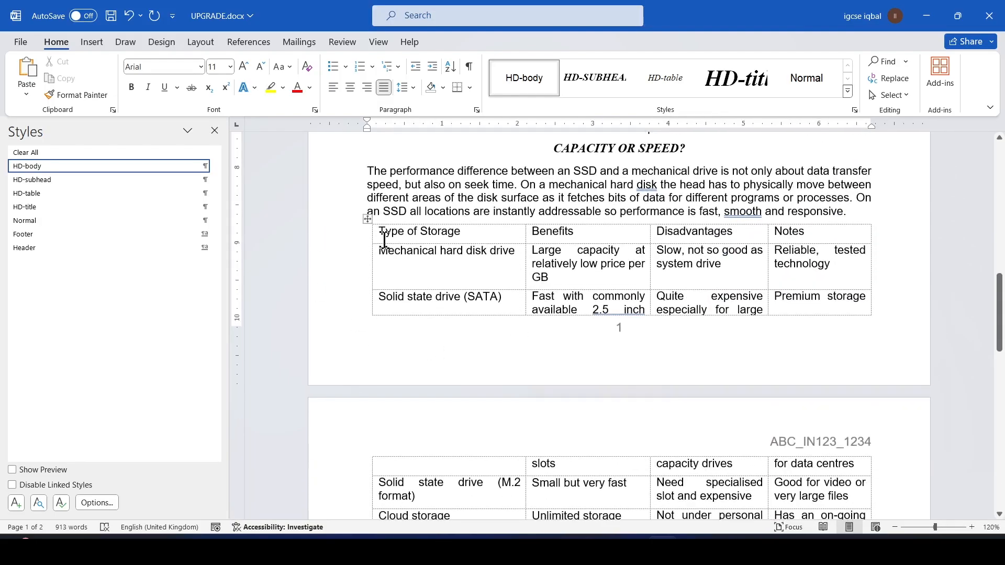
click(368, 219)
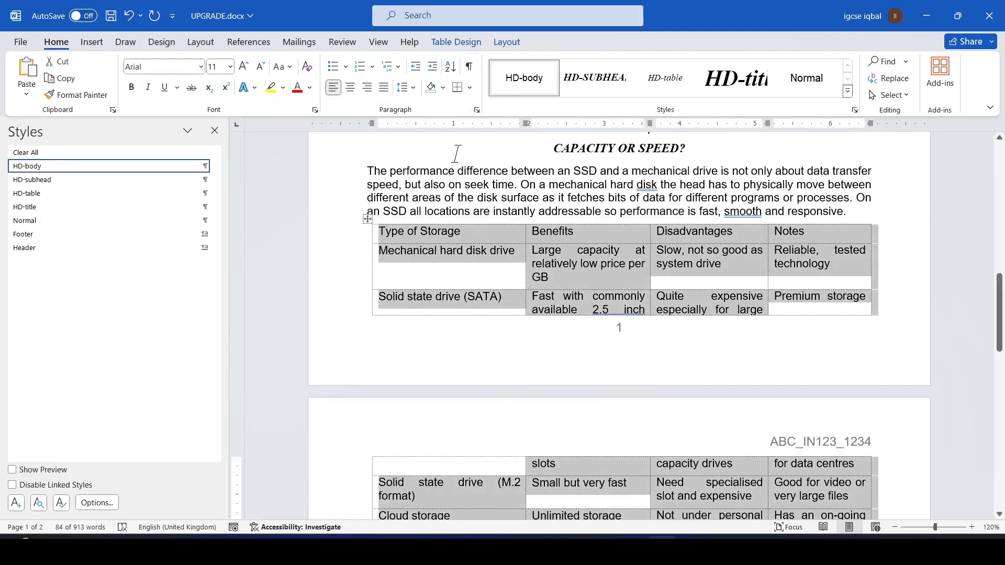
click(469, 87)
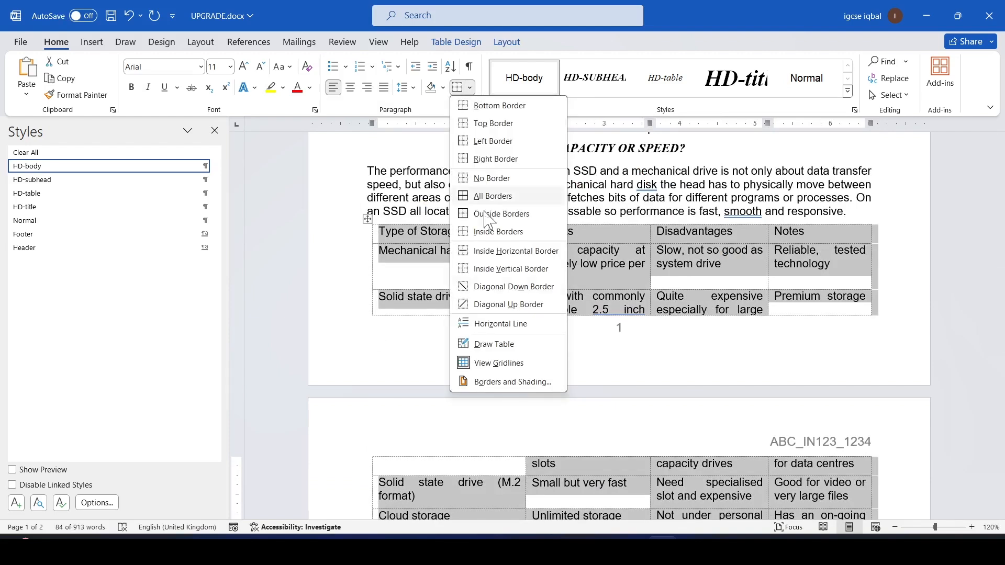
click(493, 383)
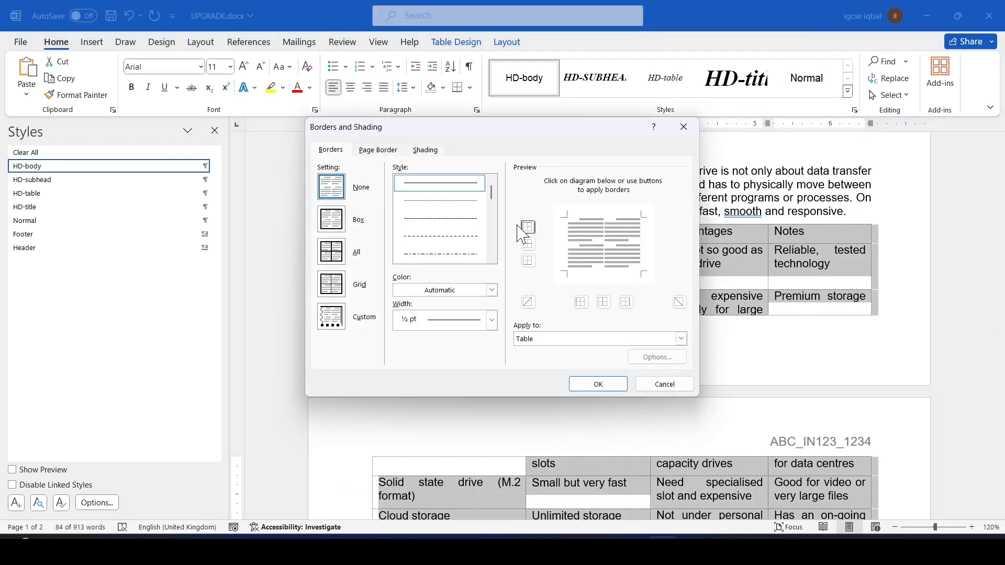
click(442, 203)
click(585, 230)
click(599, 241)
key(alt+Tab)
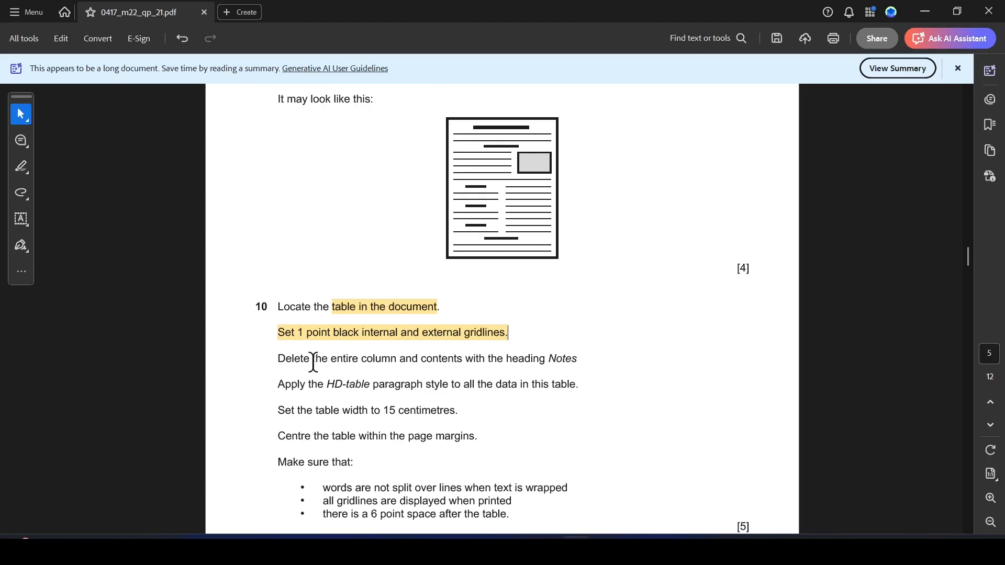
key(alt+Tab)
click(602, 383)
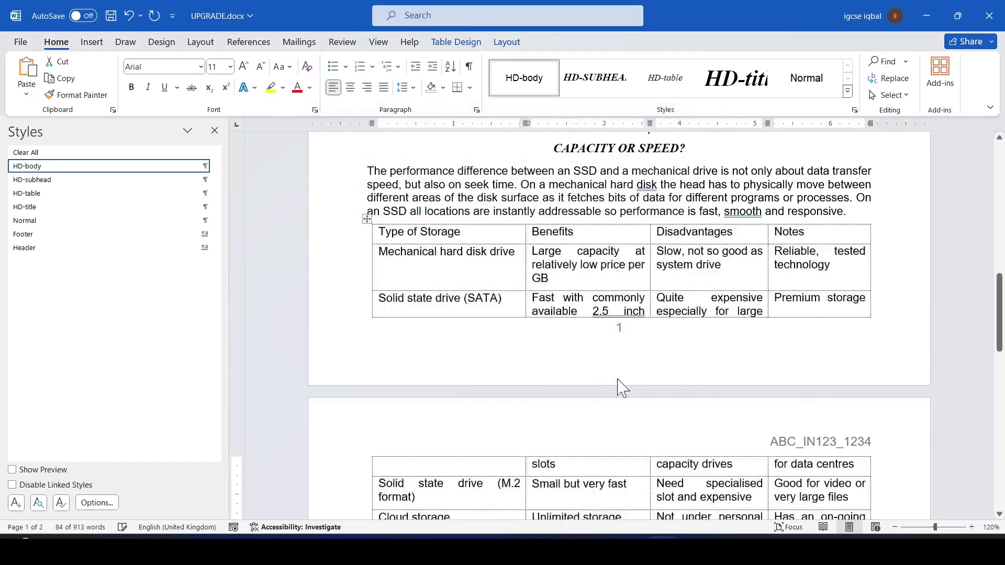
- In the question paper, highlight "Delete the entire column and contents with the heading Notes" in question 10
key(alt+Tab)
drag(278, 358, 572, 363)
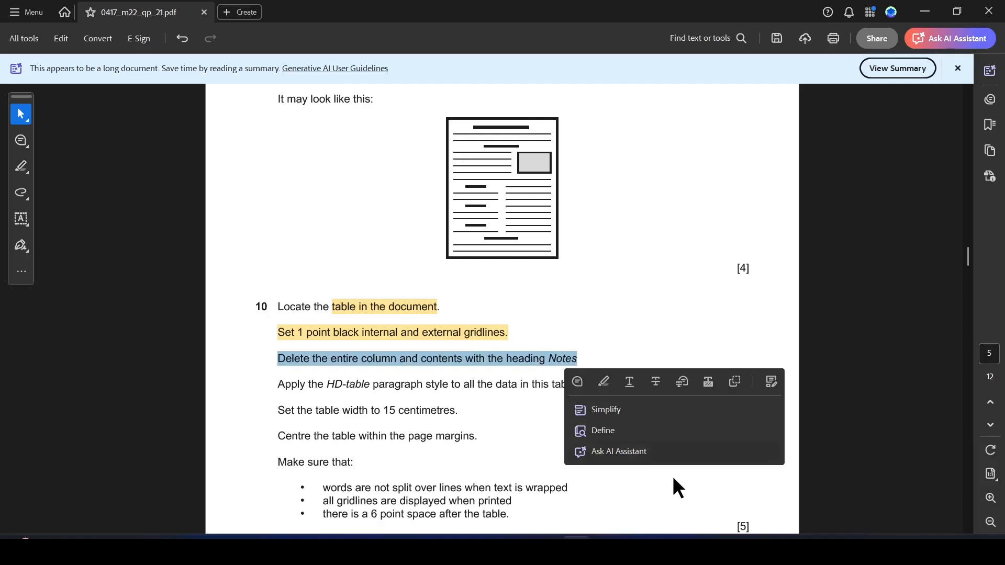
click(604, 380)
- In Word, delete the entire Notes column from the storage table
key(alt+Tab)
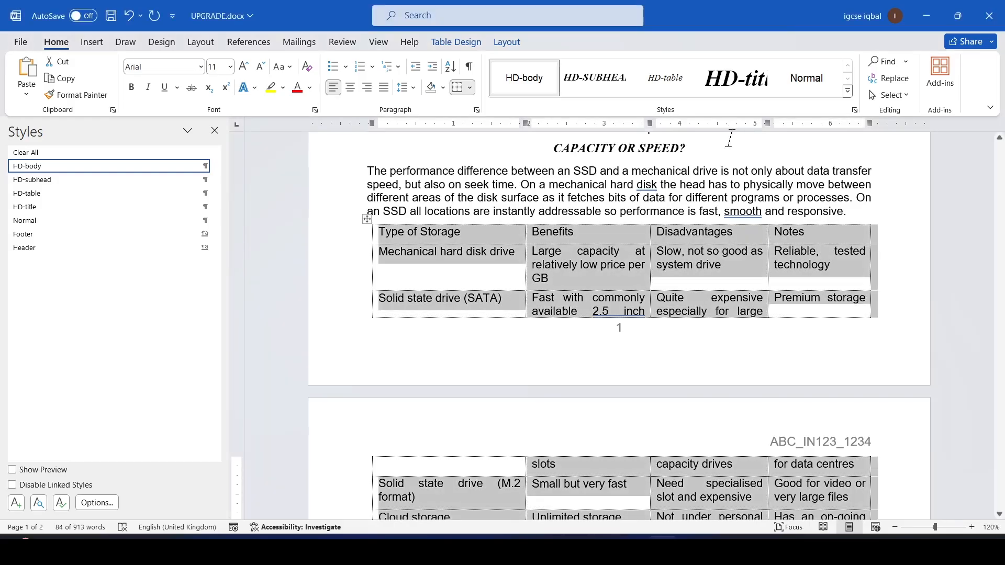
click(799, 250)
drag(787, 241, 825, 440)
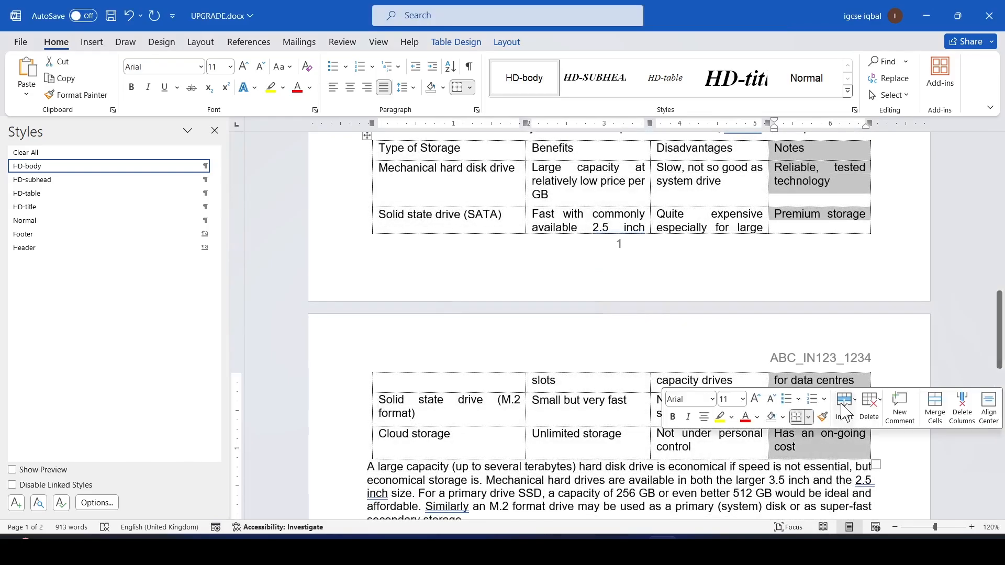
right_click(790, 157)
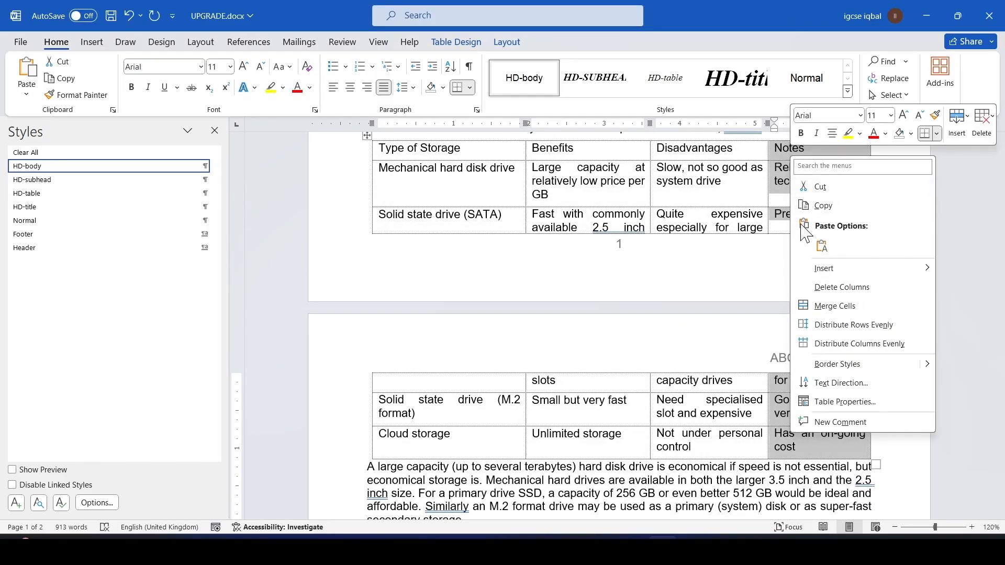
click(842, 286)
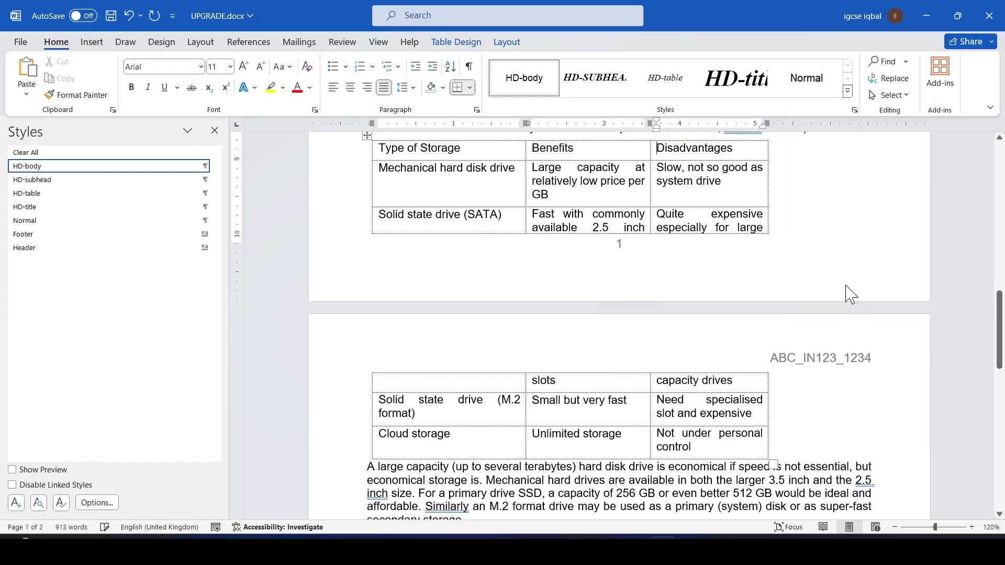
- In the question paper, highlight "HD-table paragraph style to" in question 10's style instruction
key(alt+Tab)
scroll(401, 387, down, 1)
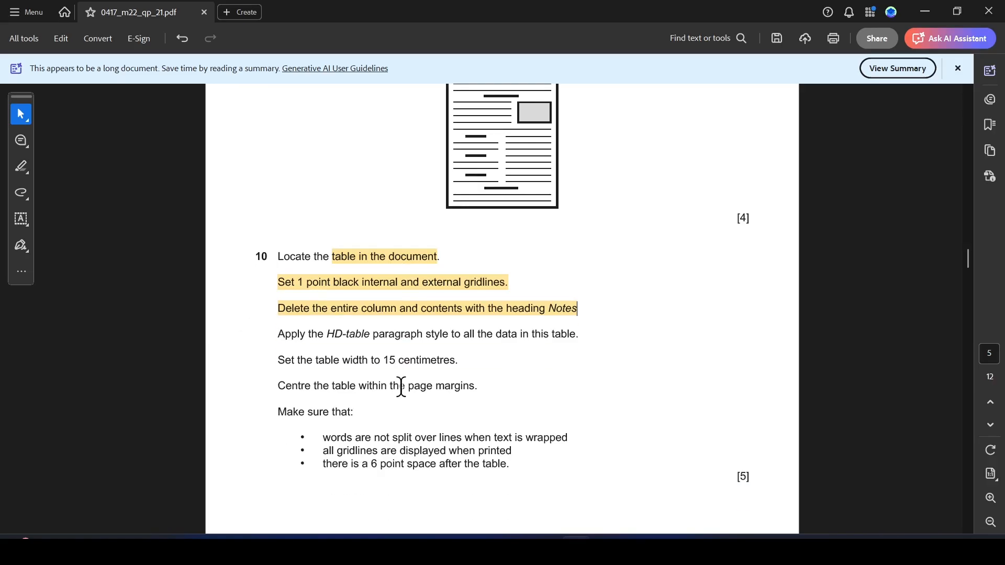
drag(327, 334, 461, 337)
click(489, 354)
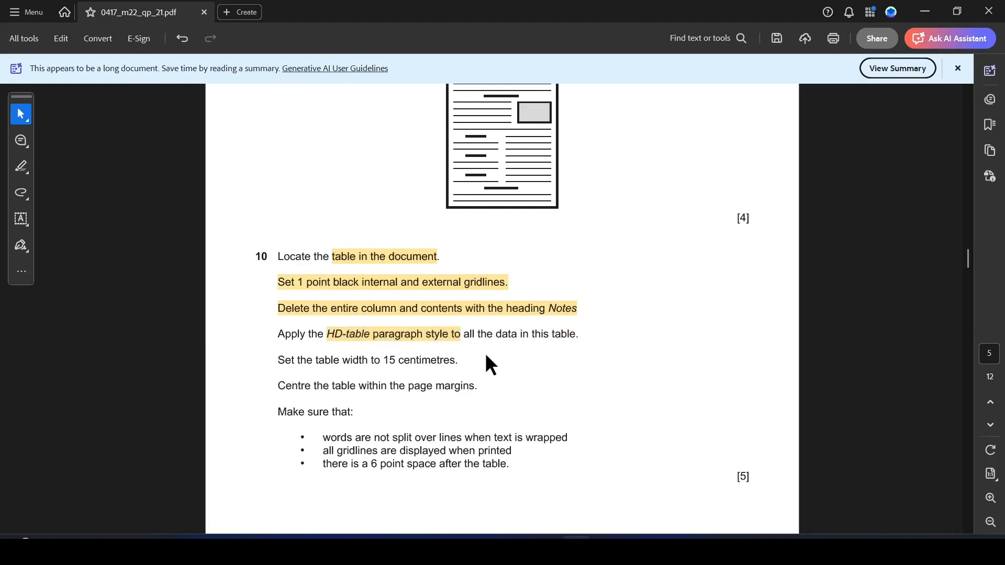
- In Word, apply the HD-table paragraph style to the whole storage table
key(alt+Tab)
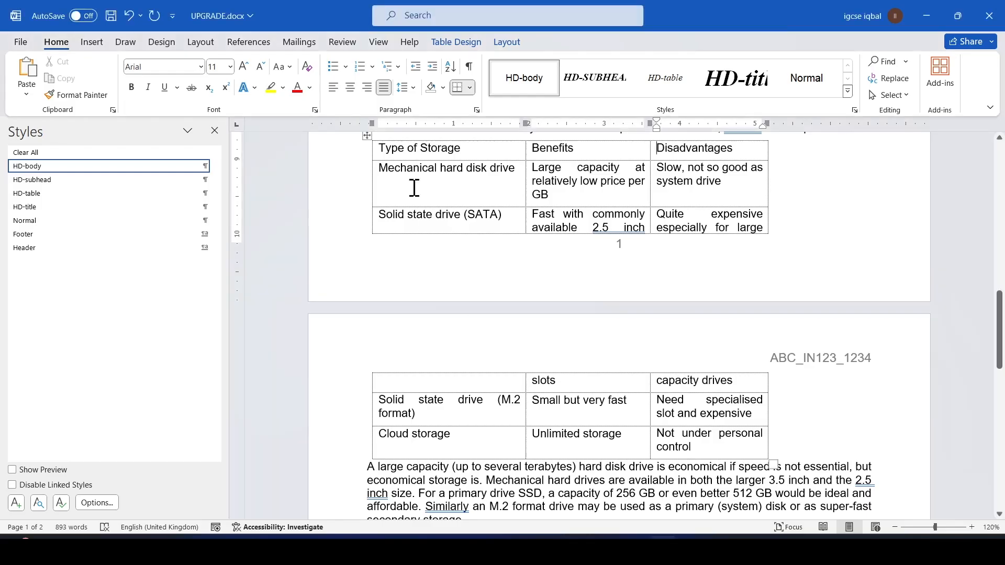
click(366, 135)
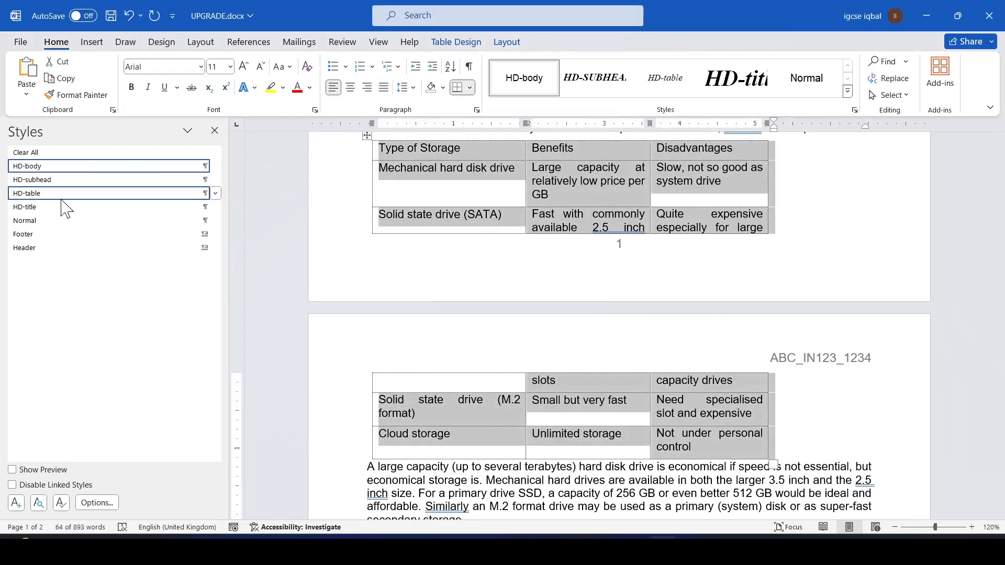
click(39, 191)
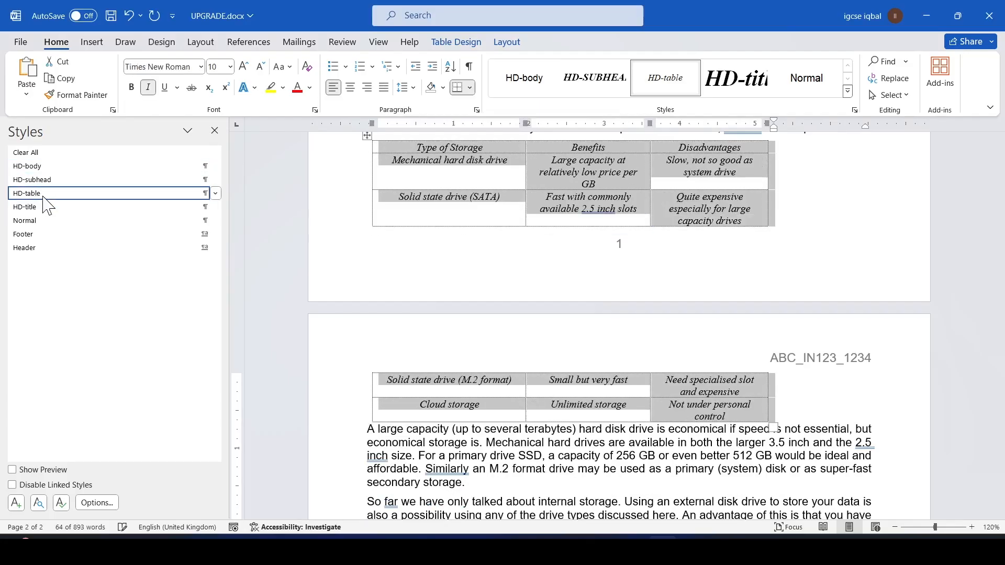
- Open the storage table's properties and check its row and column size settings against question 10's width instruction
key(alt+Tab)
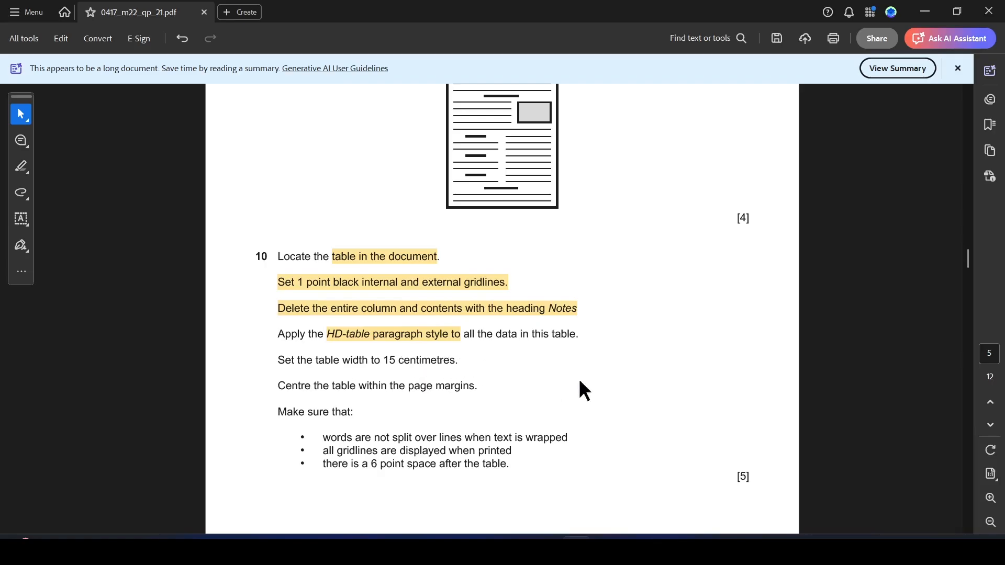
key(alt+Tab)
right_click(368, 137)
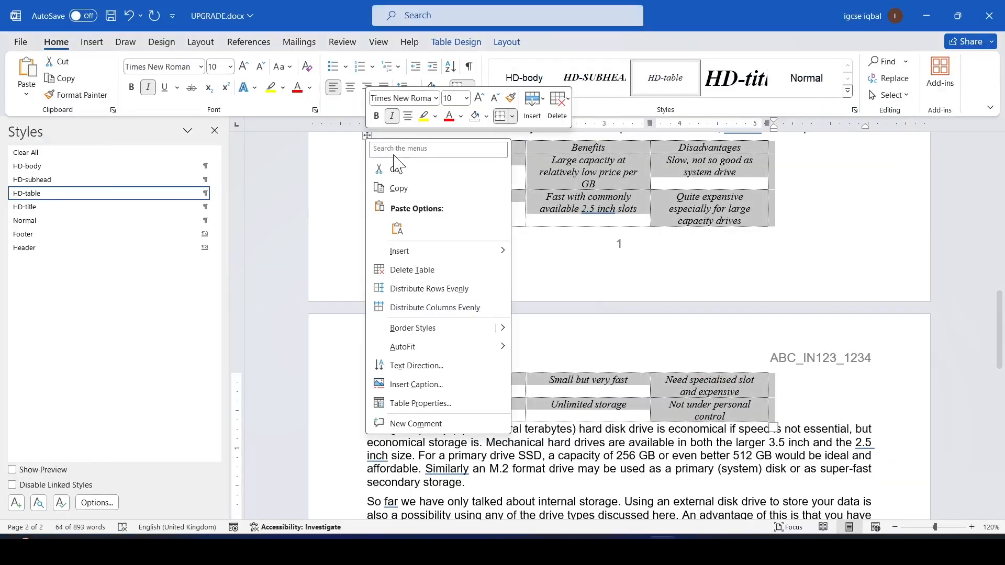
click(450, 403)
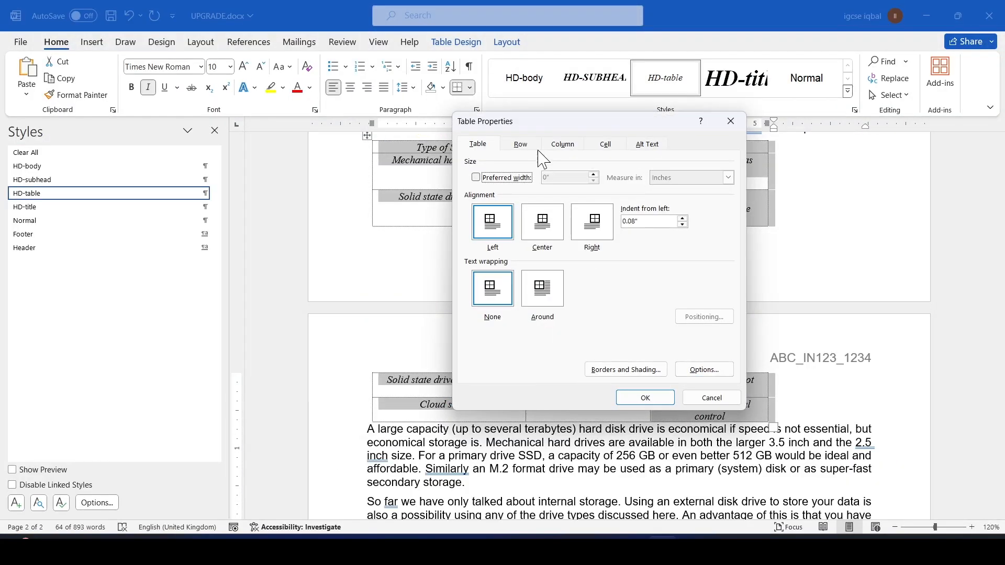
click(562, 146)
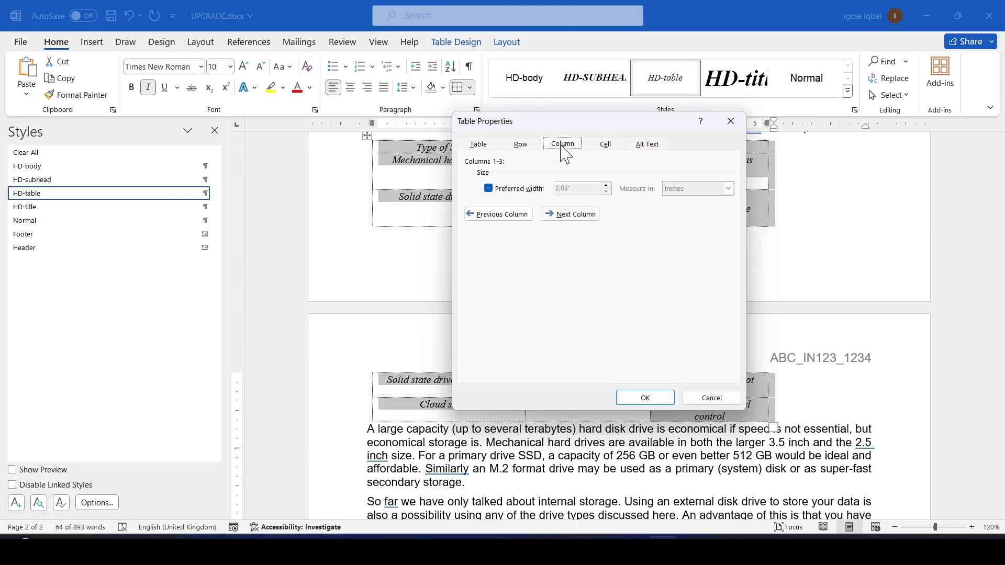
click(520, 148)
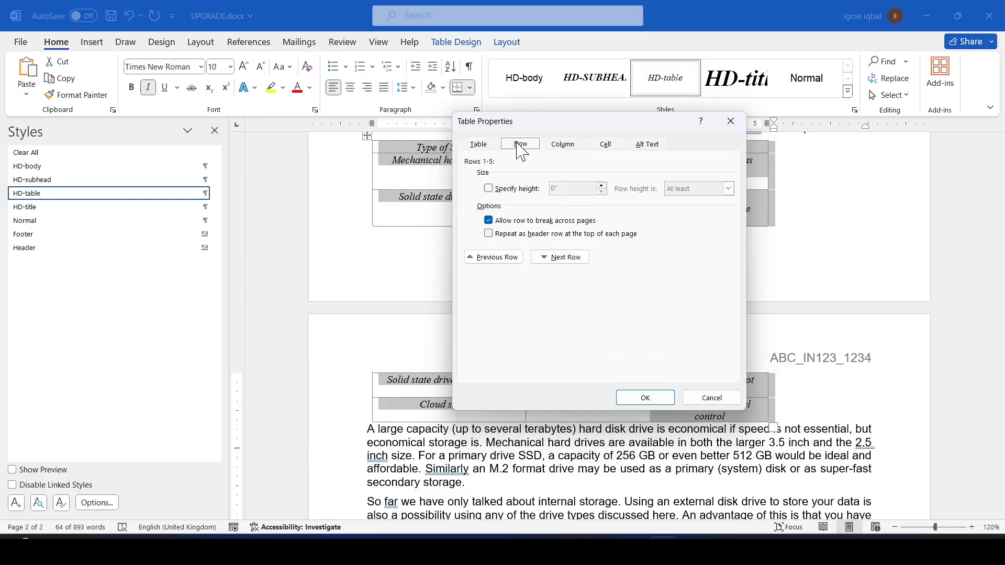
click(572, 152)
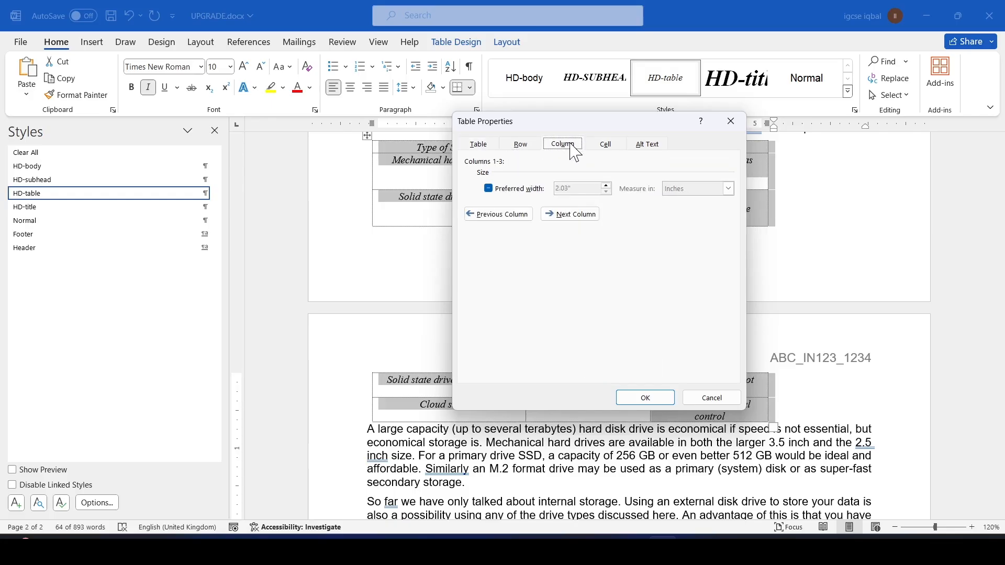
key(alt+Tab)
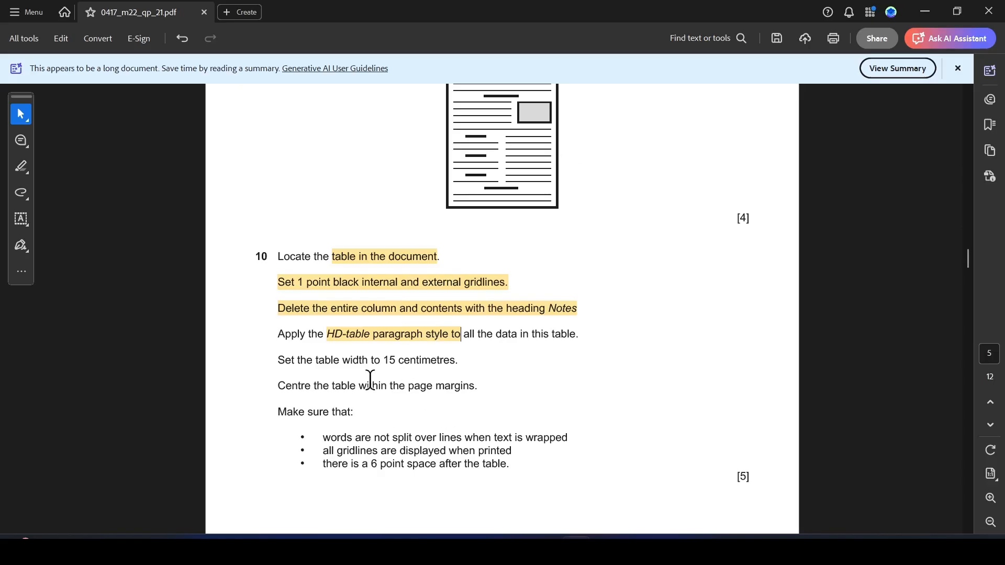
key(alt+Tab)
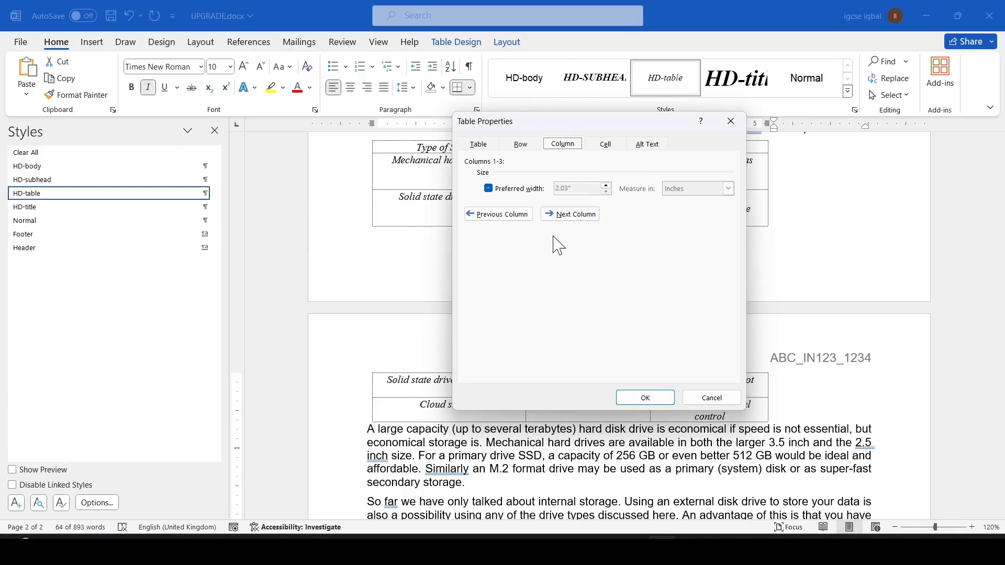
- Set the storage table's preferred width to 15 cm, checking the available measurement units, and apply it to the table
click(474, 144)
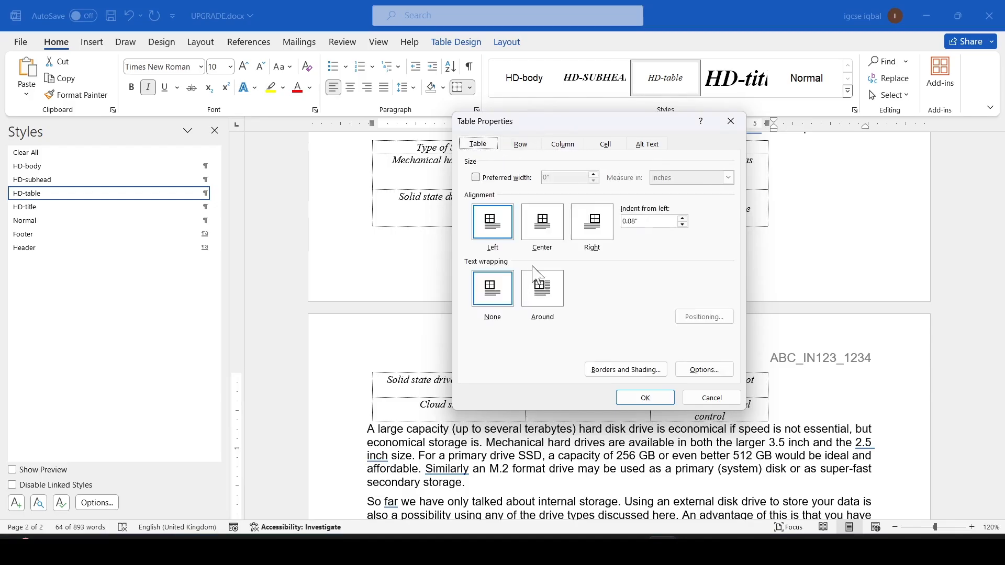
click(476, 178)
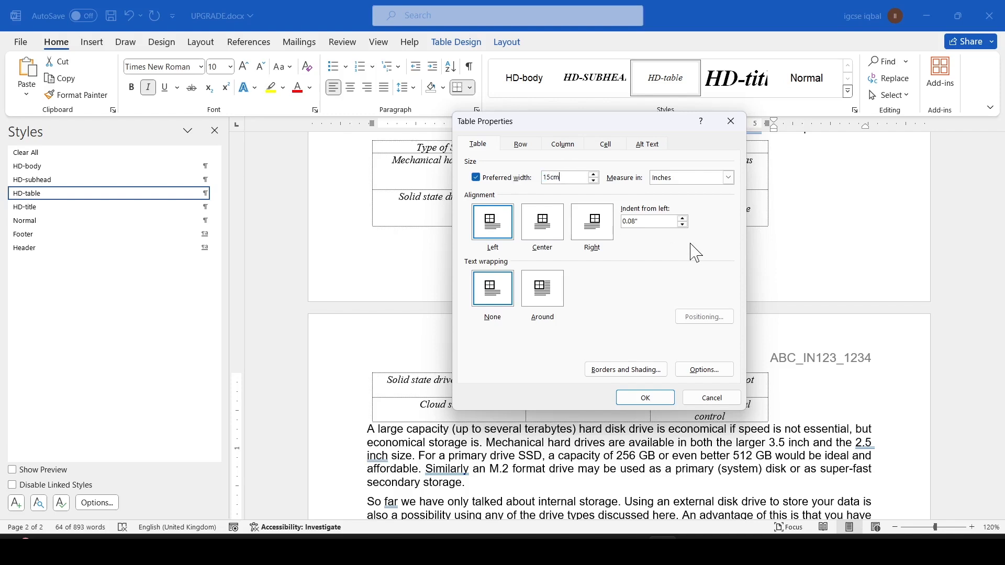
click(729, 177)
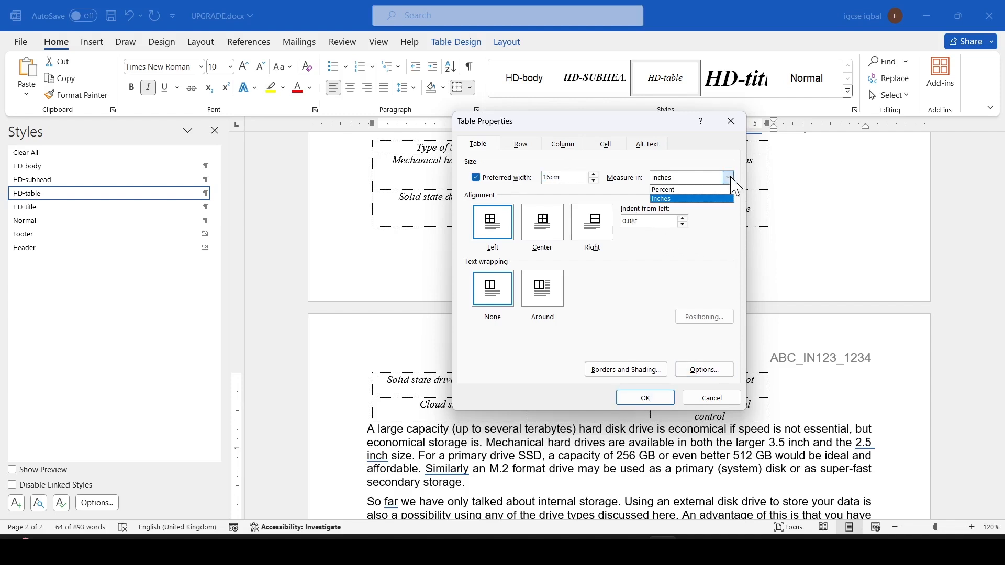
click(701, 264)
drag(563, 177, 513, 180)
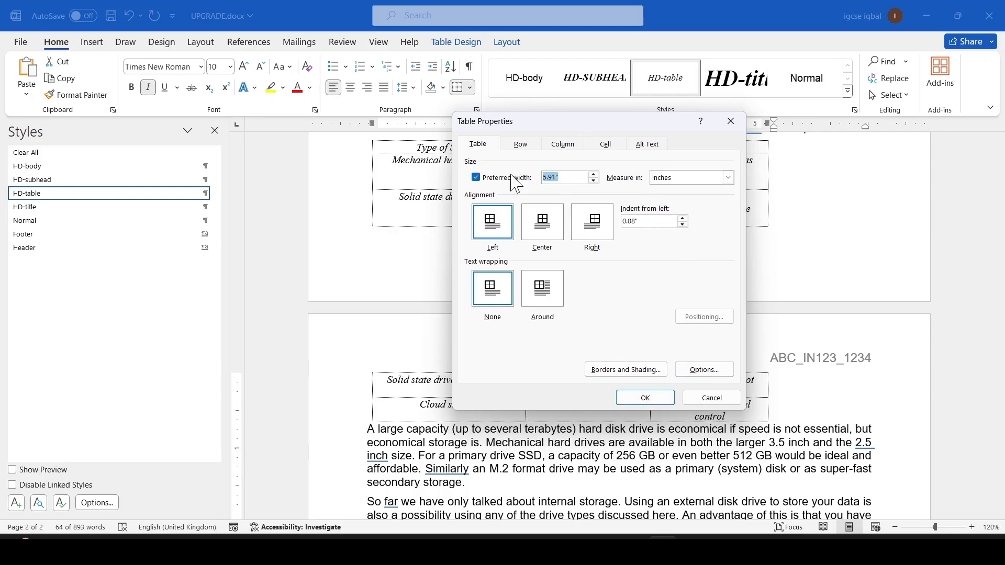
text(15cm)
click(645, 398)
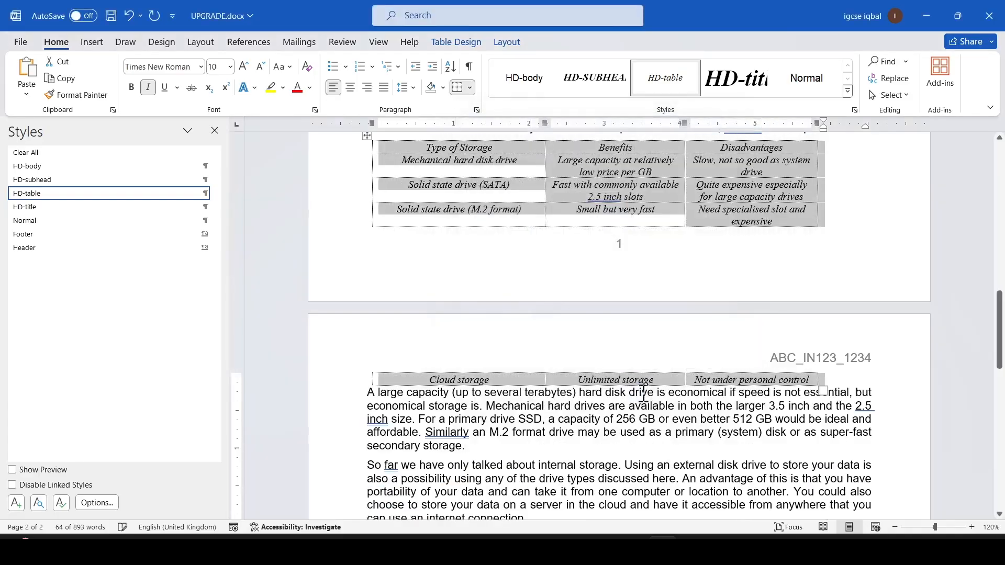
click(734, 273)
scroll(687, 264, up, 3)
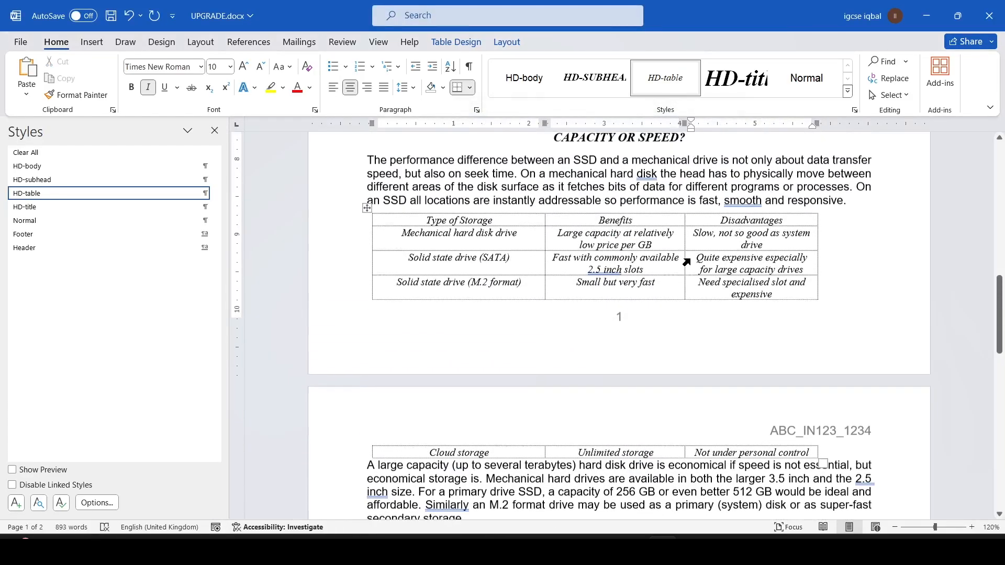
- In the question paper, highlight "to 15 centimetres" and "the table within the page margins." in question 10
key(alt+Tab)
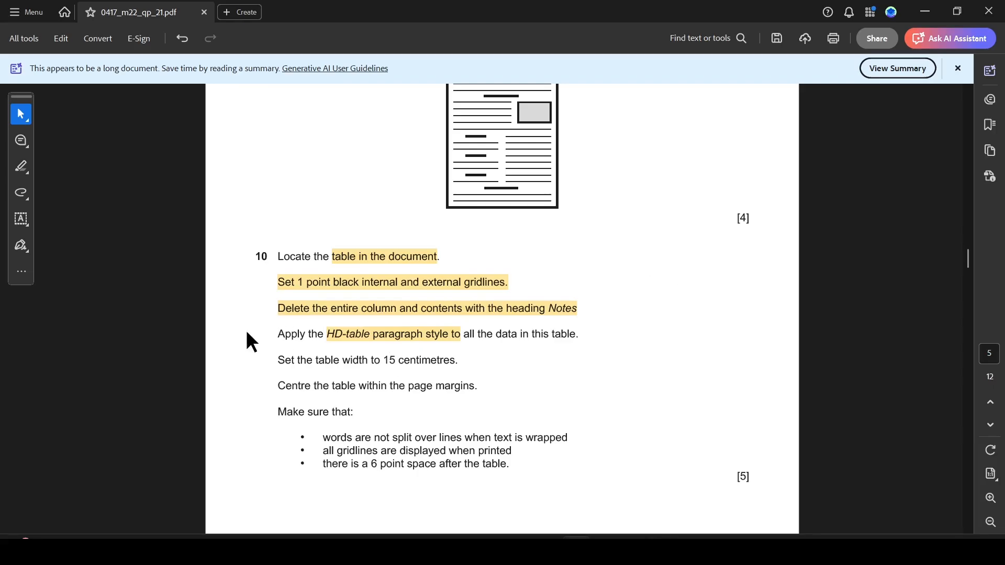
drag(370, 360, 455, 361)
click(488, 386)
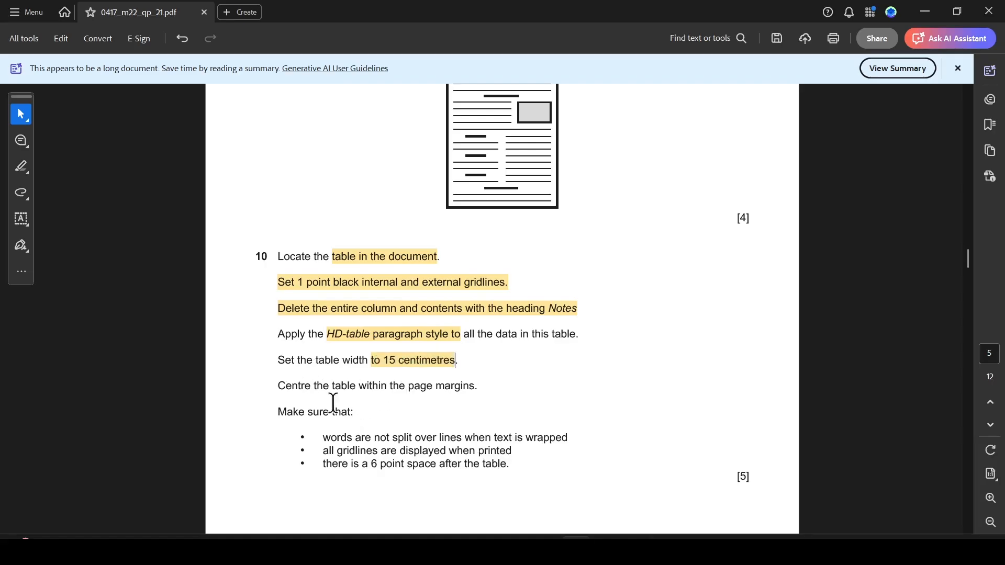
drag(311, 387, 482, 392)
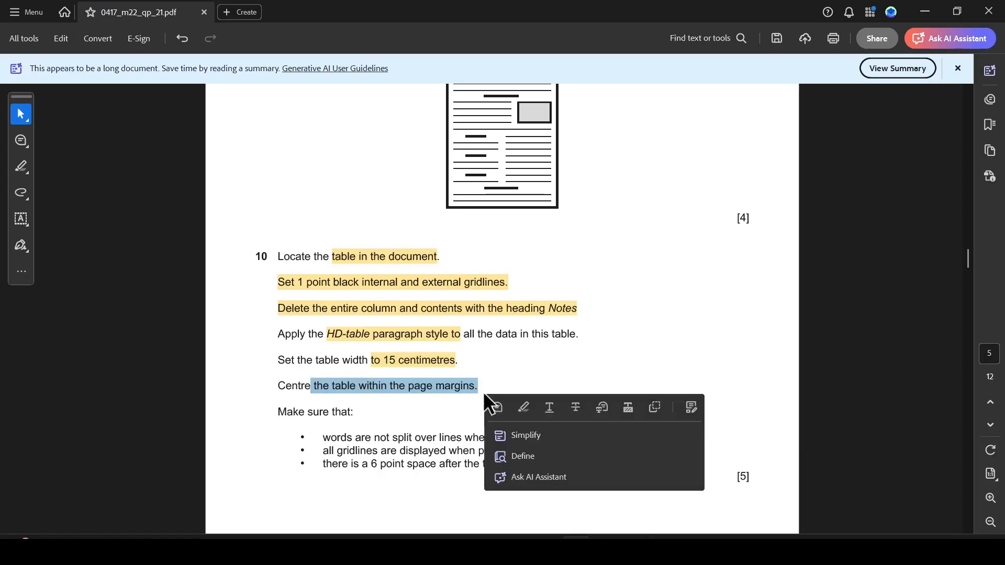
click(524, 408)
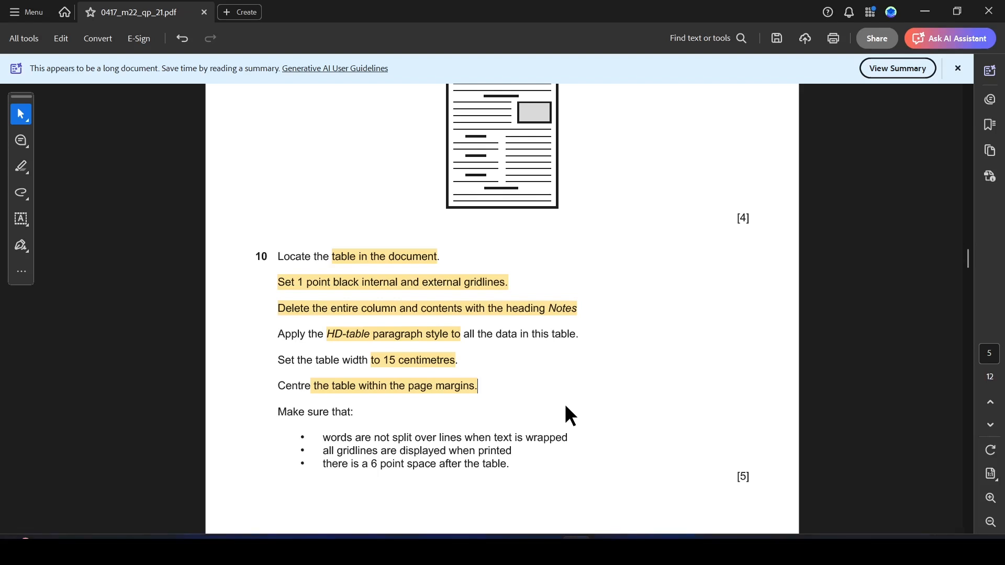
- Highlight "not split over lines when text is wrapped" in question 10 and select the requirement about gridlines being displayed when printed
key(alt+Tab)
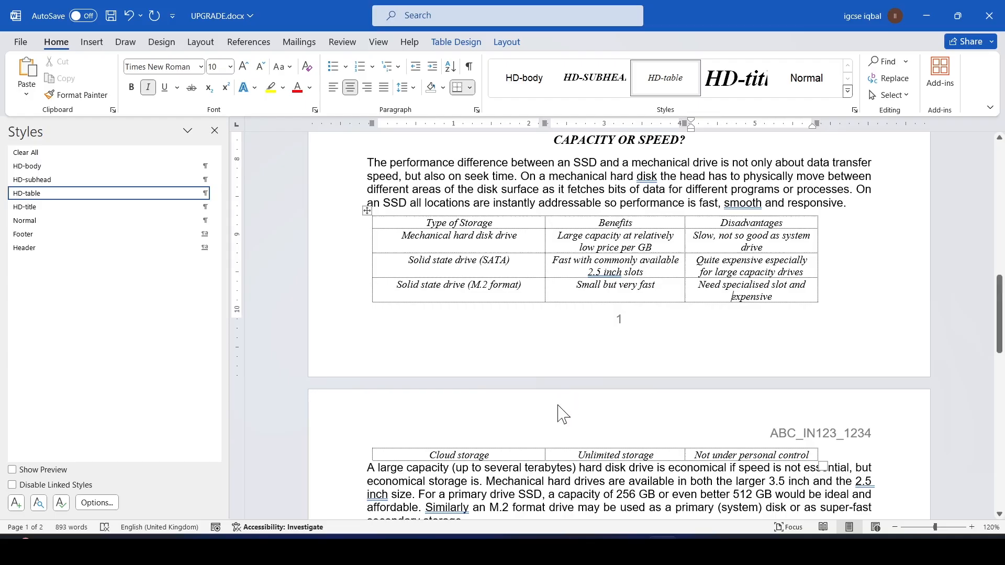
key(alt+Tab)
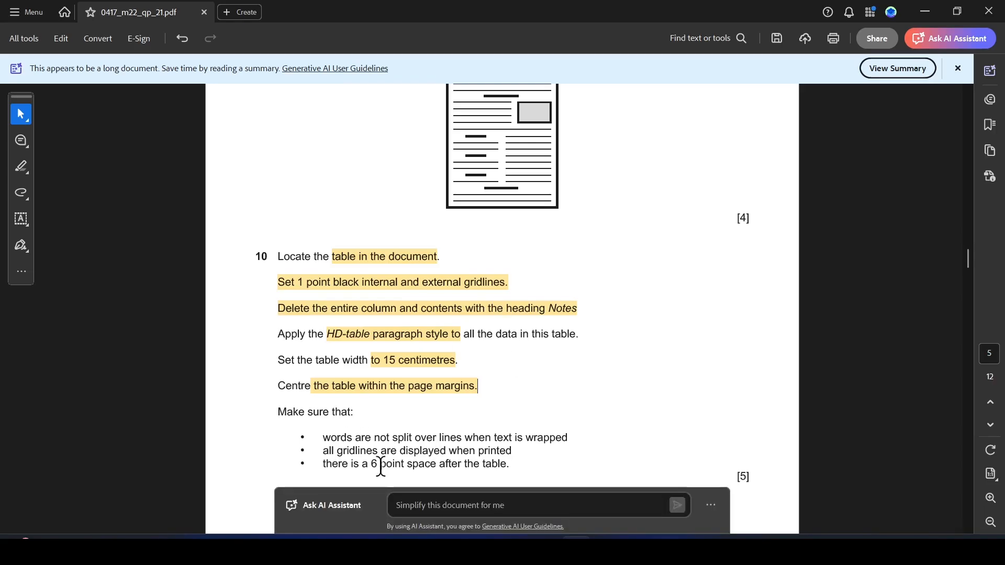
drag(386, 438, 597, 443)
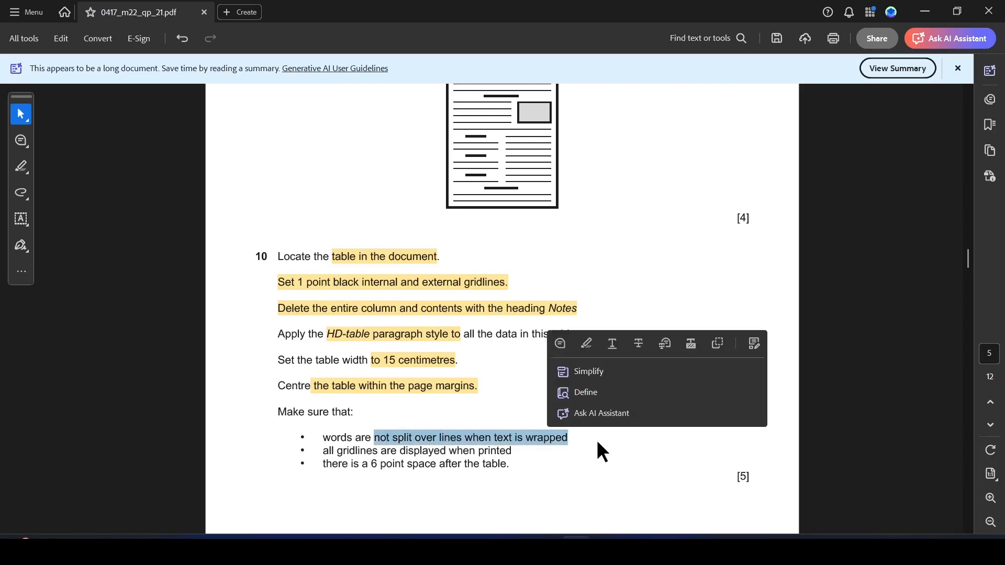
click(587, 342)
drag(326, 454, 515, 451)
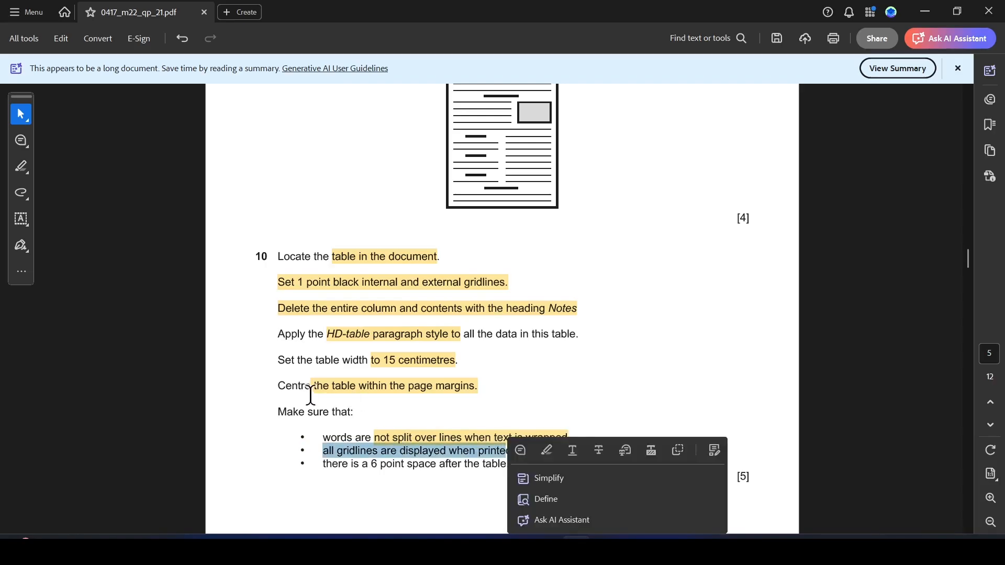
- In Word, centre the whole storage table between the page margins
key(alt+Tab)
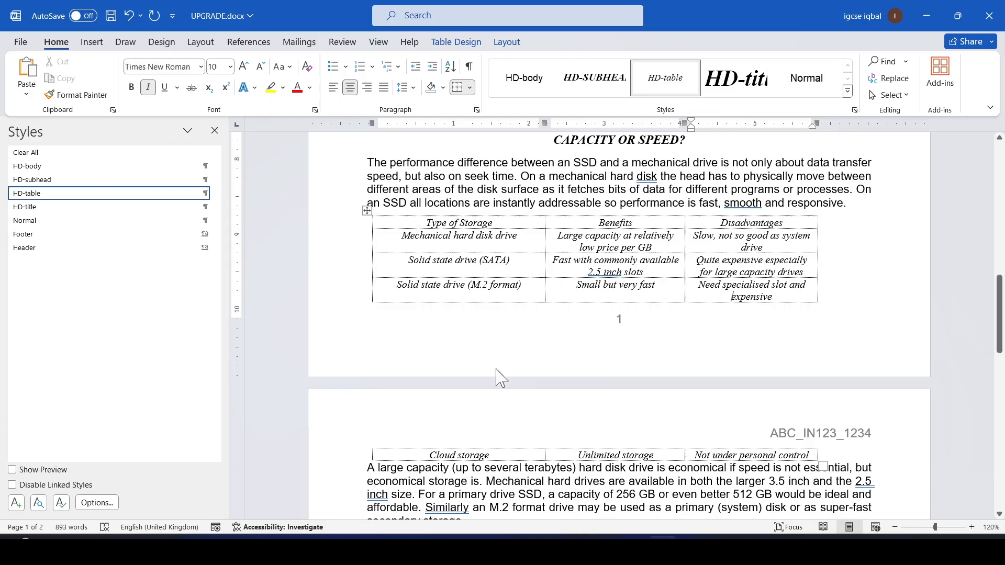
click(366, 211)
click(411, 194)
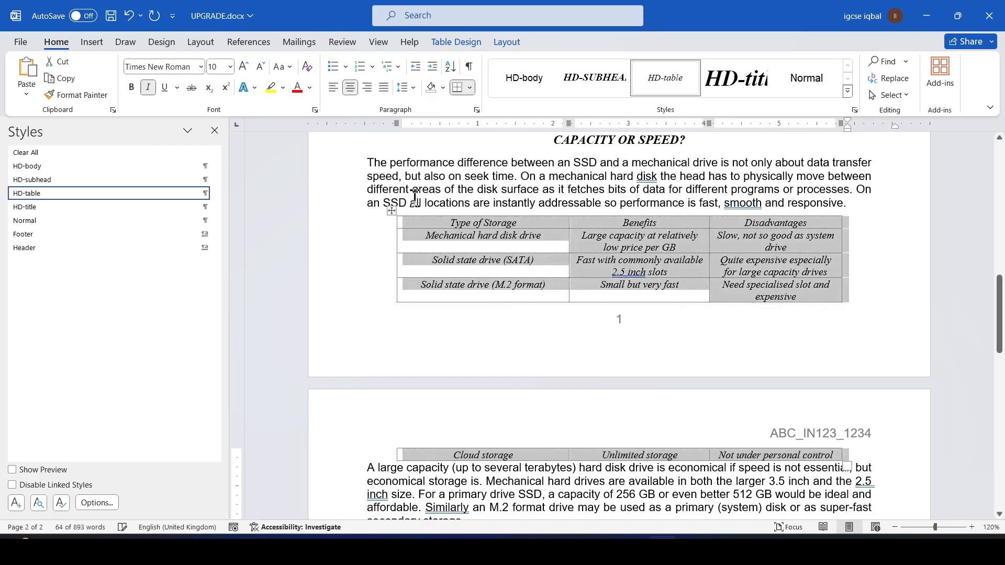
- After rechecking question 10, narrow the Type of Storage column to give the Benefits column more width in Word
key(alt+Tab)
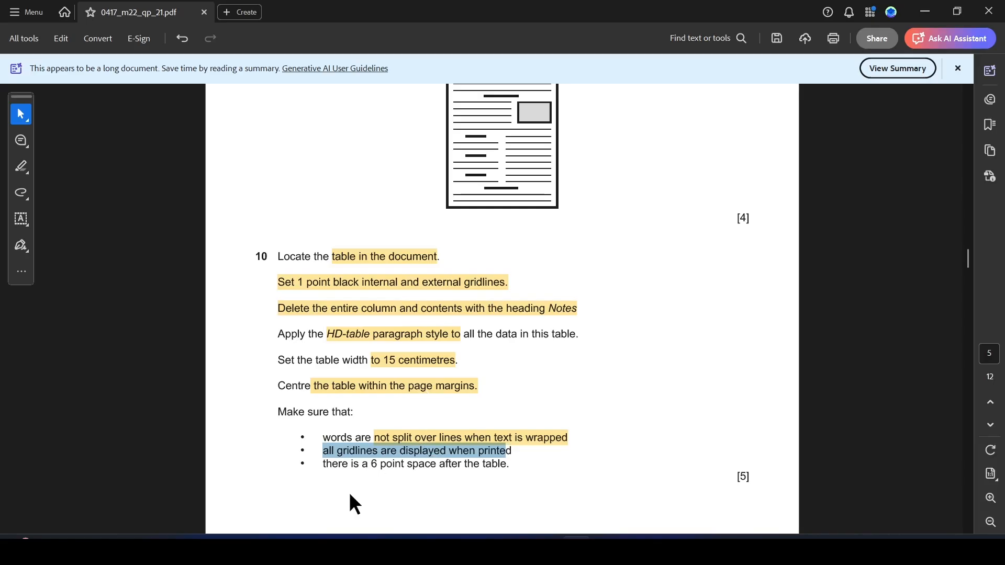
key(alt+Tab)
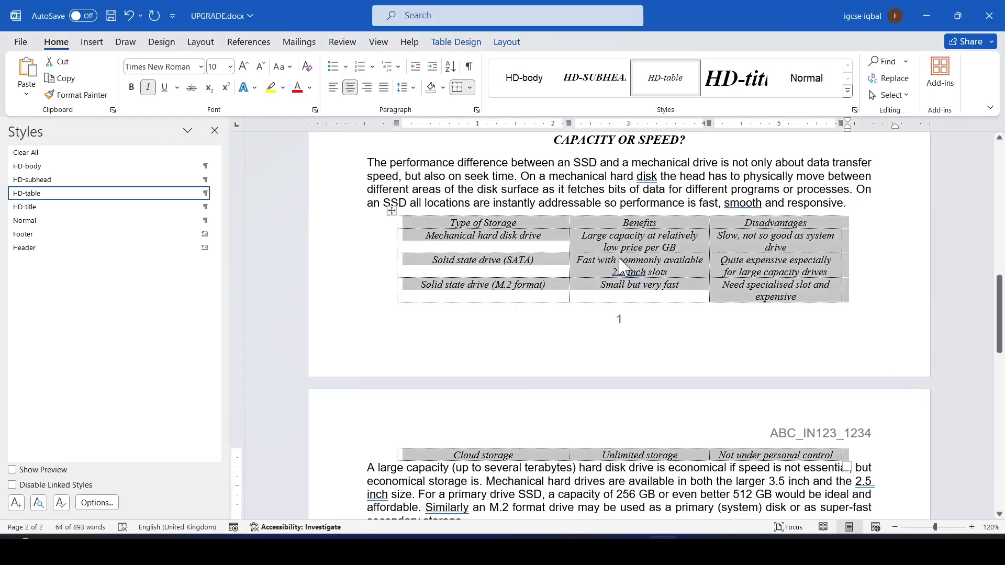
click(646, 247)
drag(567, 239, 559, 240)
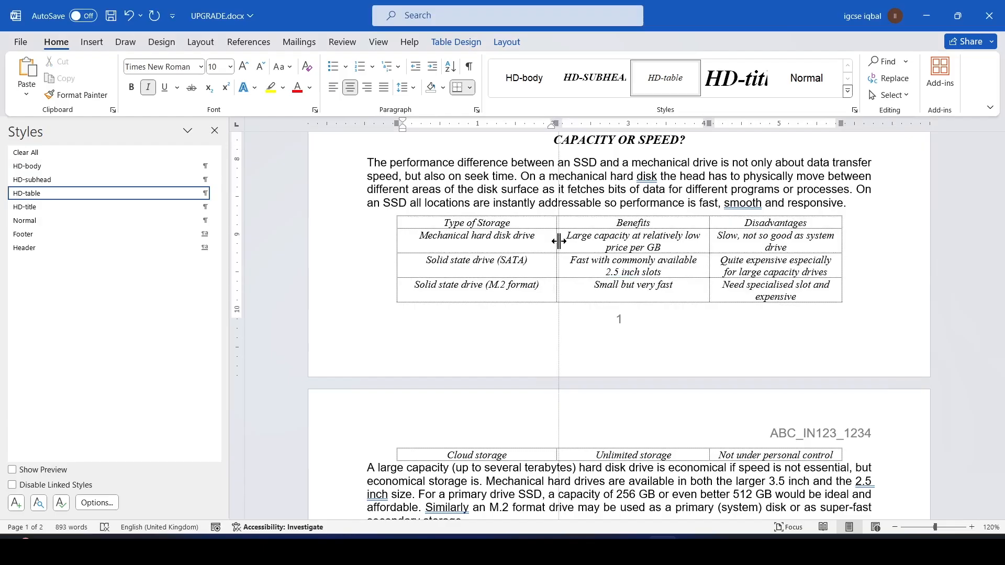
drag(559, 241, 542, 234)
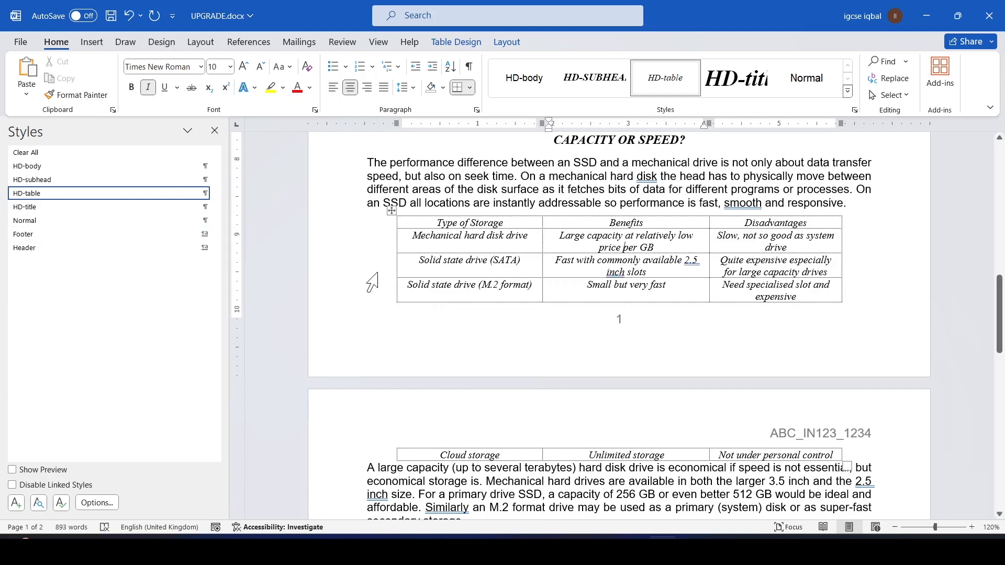
- Check the storage table's text wrapping against question 10, and highlight "there is a 6 point space after the table" in the question paper
key(alt+Tab)
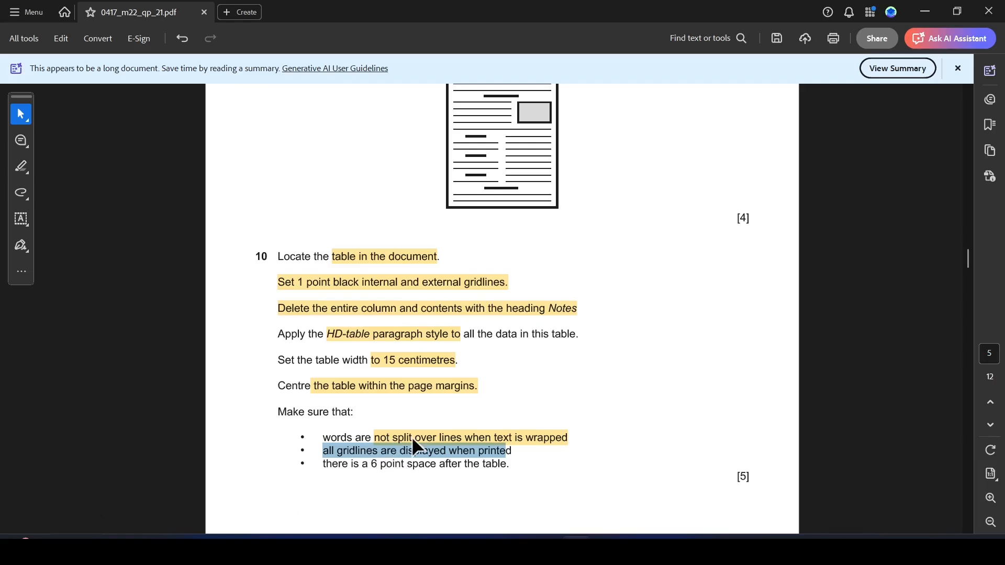
key(alt+Tab)
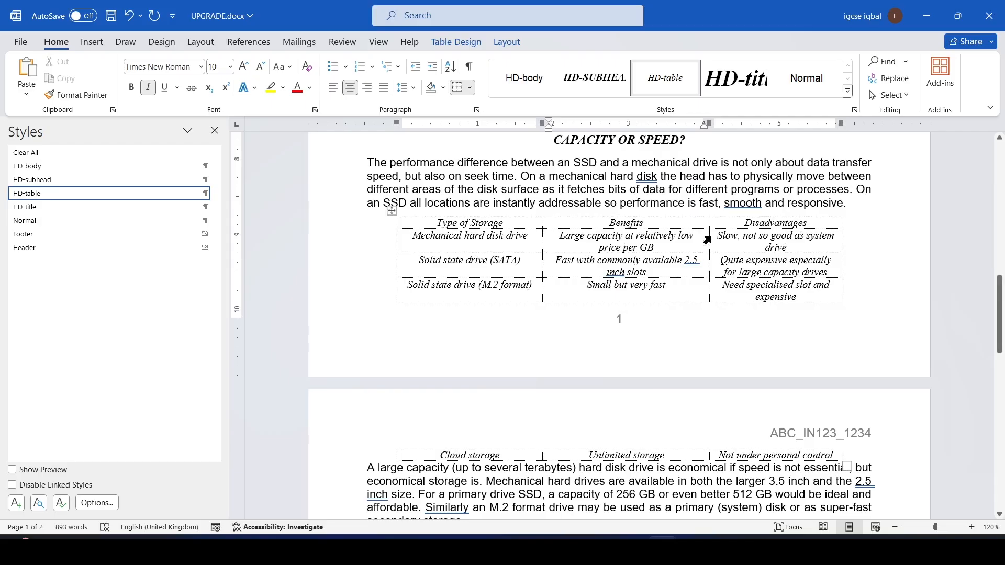
drag(539, 238, 463, 237)
click(529, 240)
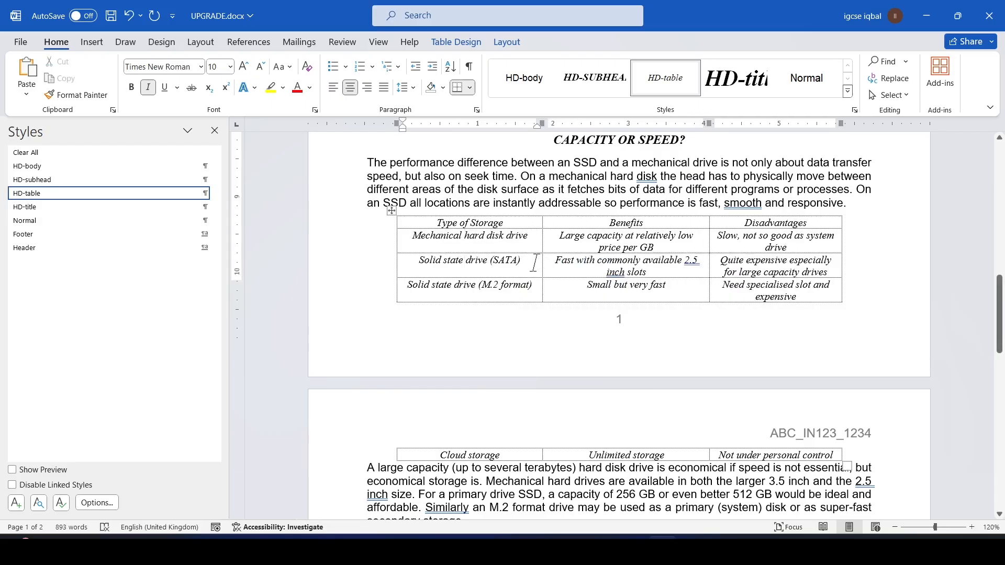
scroll(530, 240, down, 3)
key(alt+Tab)
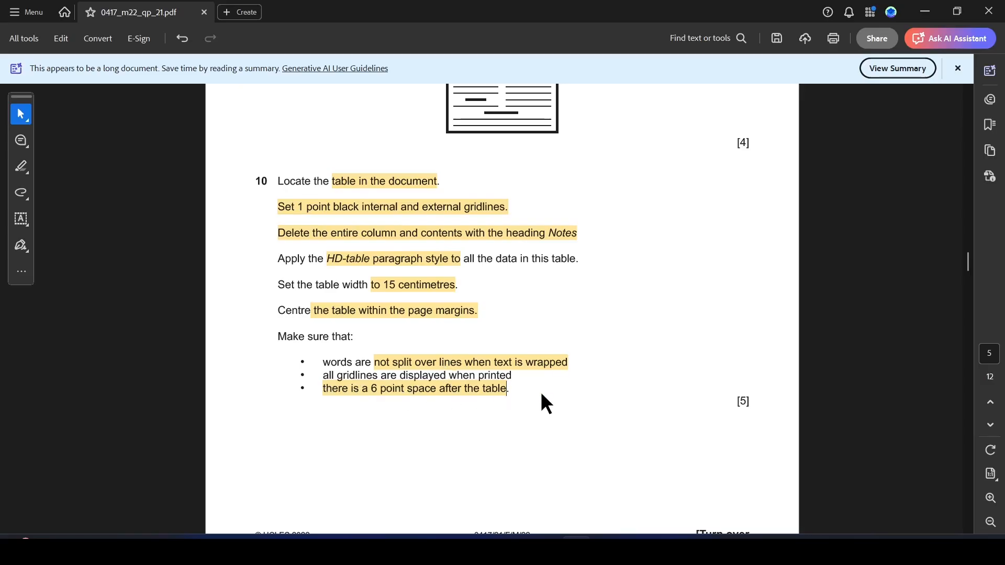
- In Word, set the paragraph directly below the storage table to 6 pt spacing before and 0 pt after
key(alt+Tab)
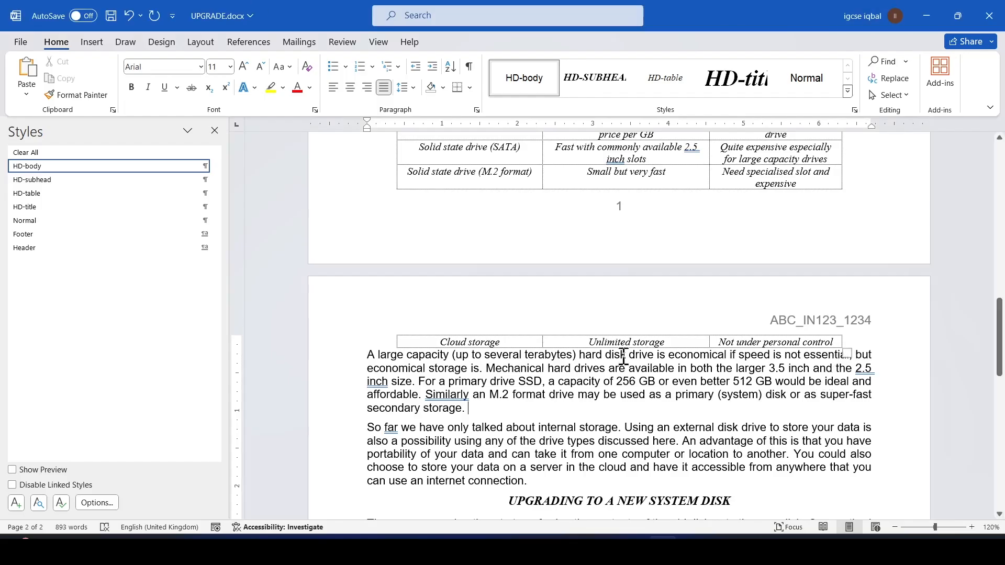
right_click(368, 356)
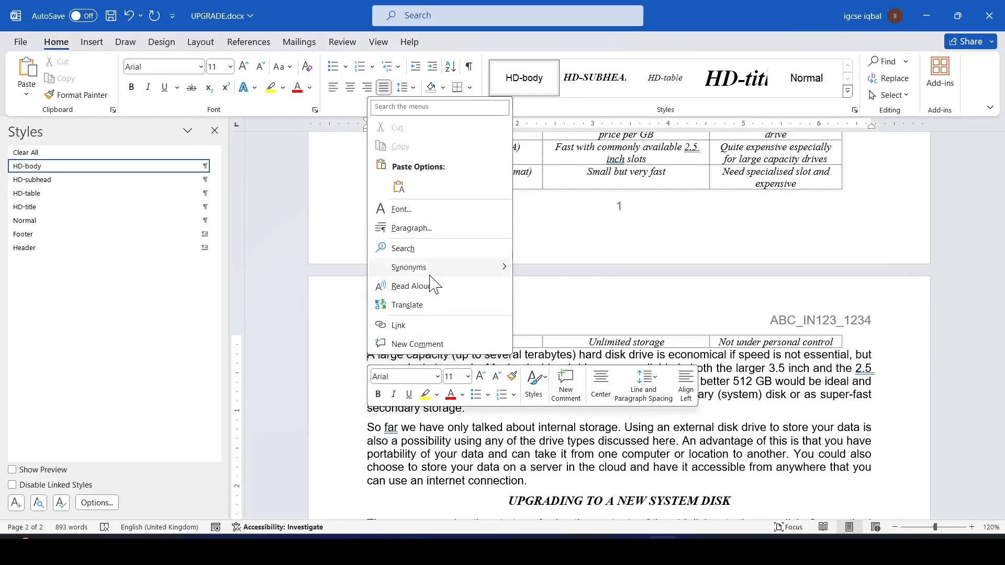
click(414, 229)
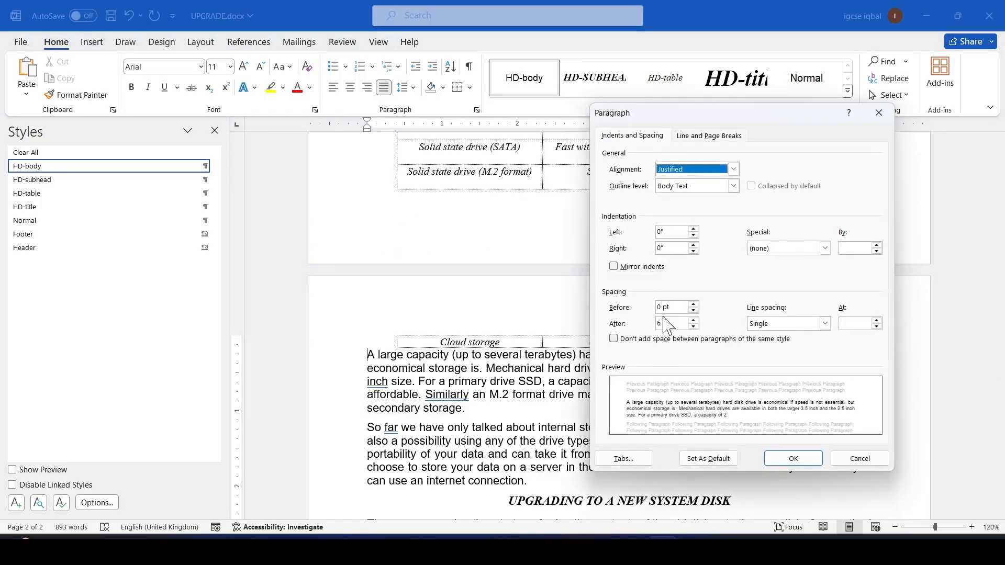
drag(664, 308, 643, 314)
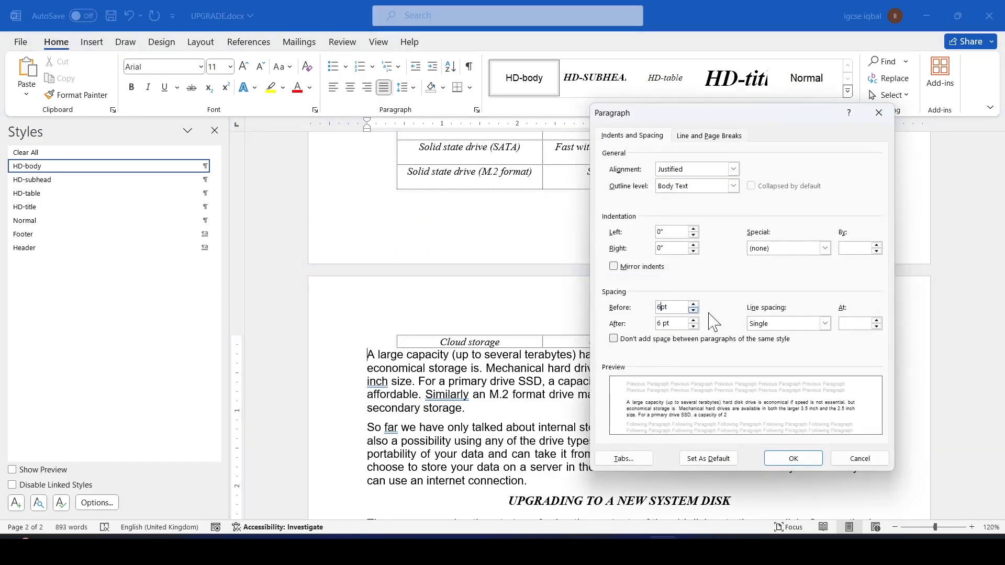
click(664, 323)
key(BackSpace)
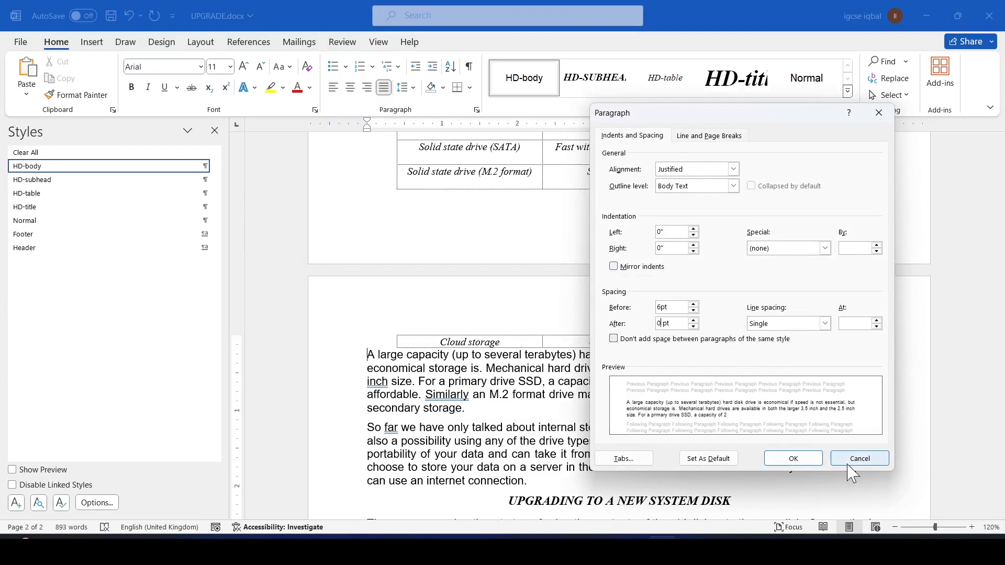
click(808, 462)
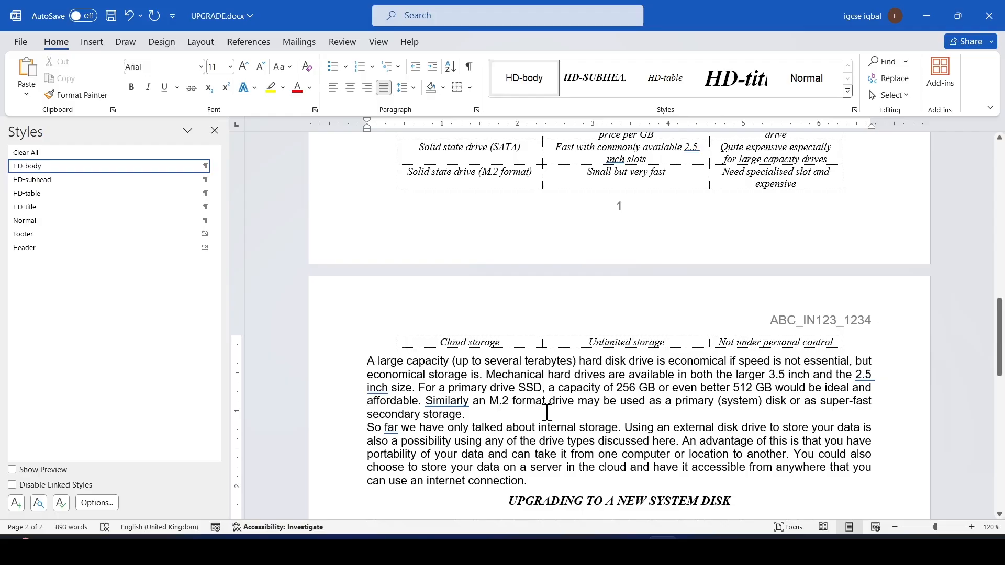
- Go to question 11 in the question paper, enlarge it for reading, and highlight the image file name M2221SSD.jpg
key(alt+Tab)
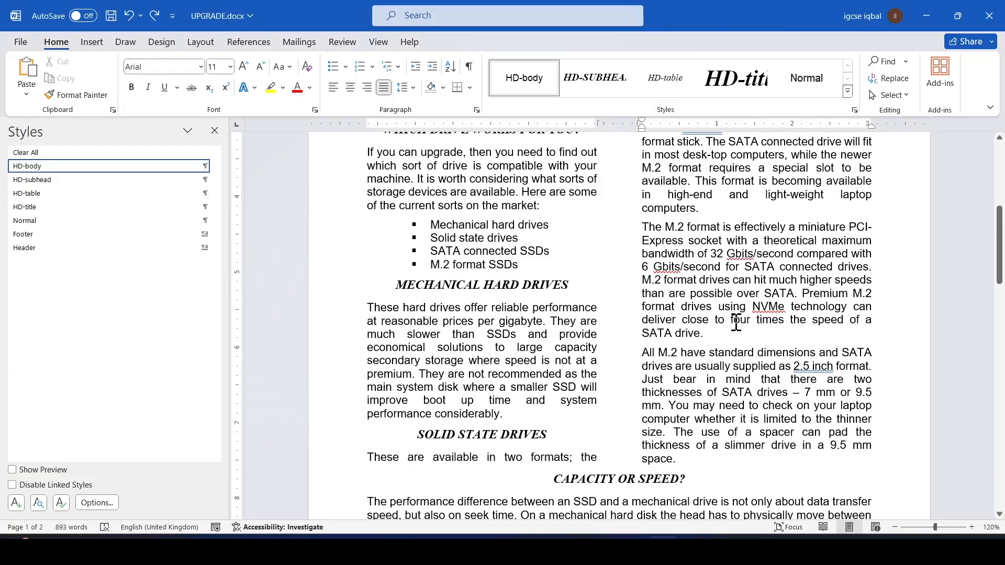
key(alt+Tab)
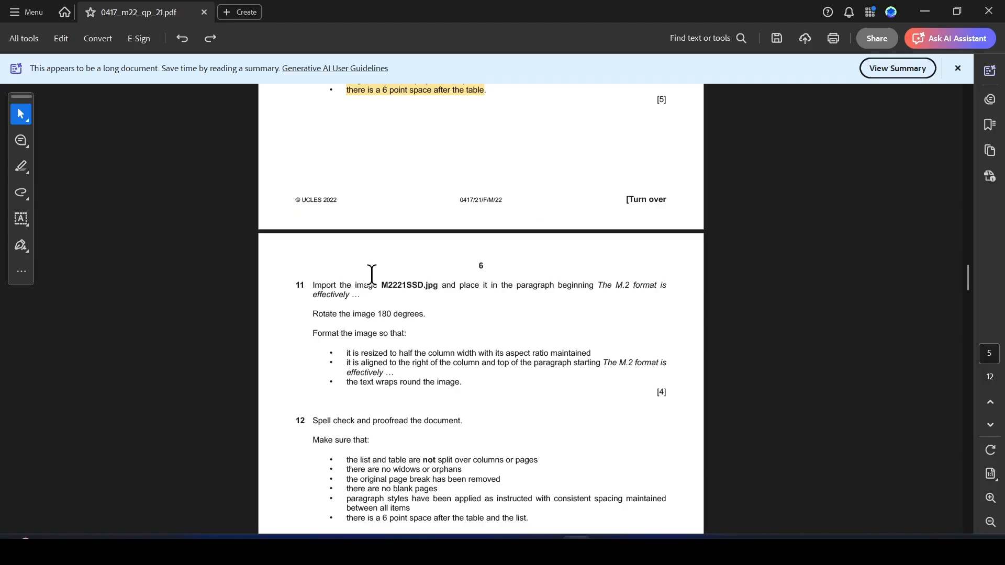
scroll(407, 145, up, 3)
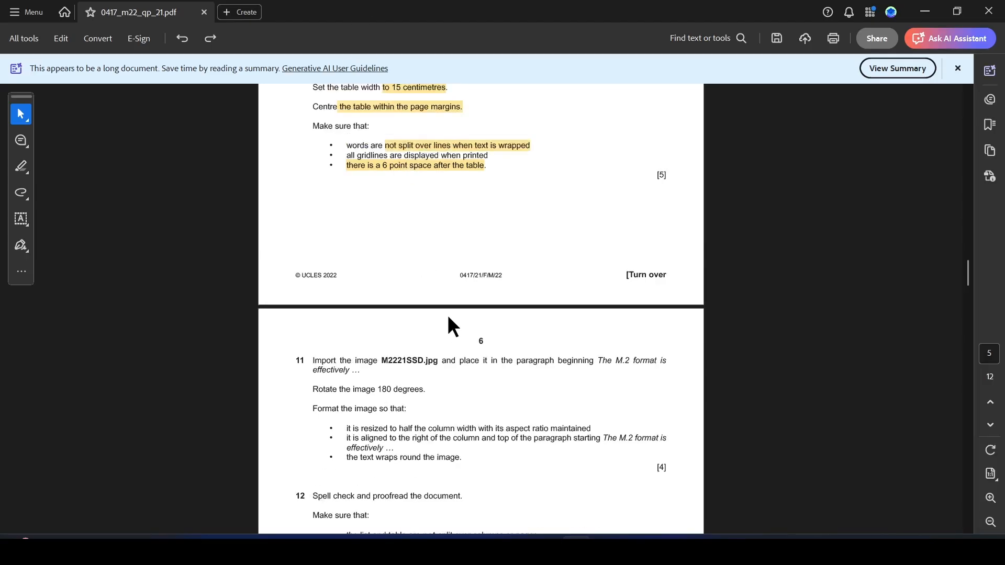
scroll(474, 346, down, 1)
scroll(474, 346, up, 1)
scroll(474, 346, up, 2)
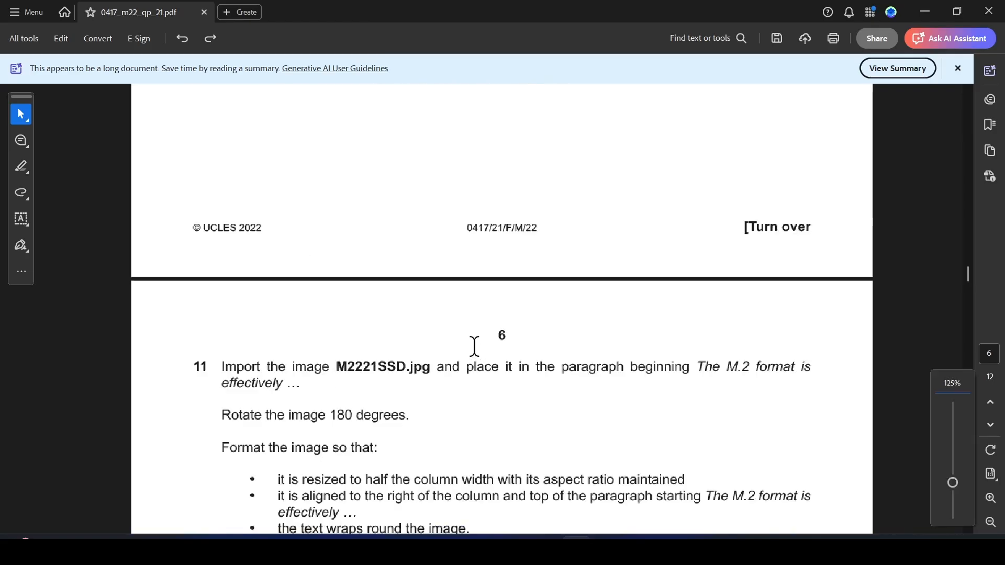
scroll(450, 344, down, 3)
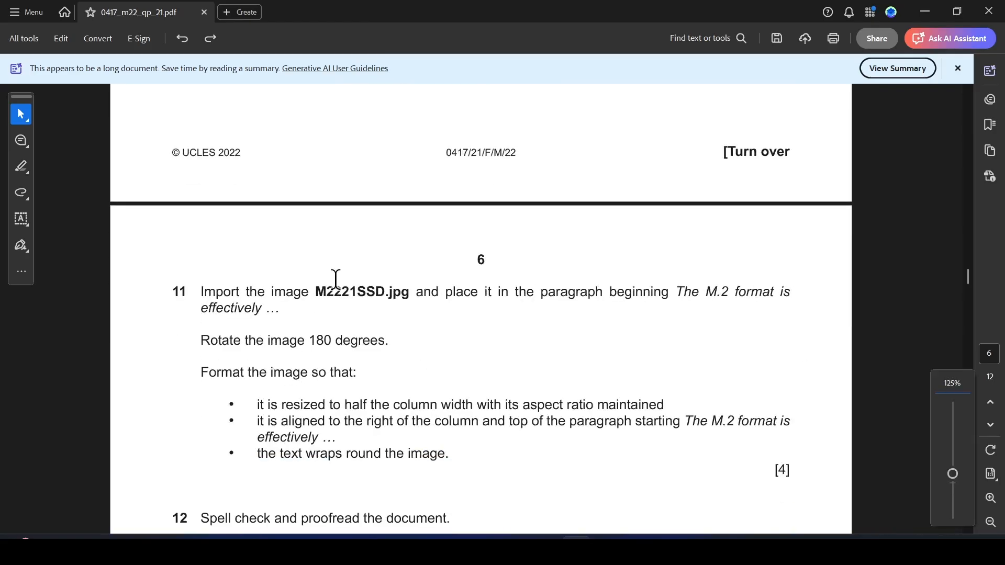
drag(317, 297, 412, 293)
click(451, 313)
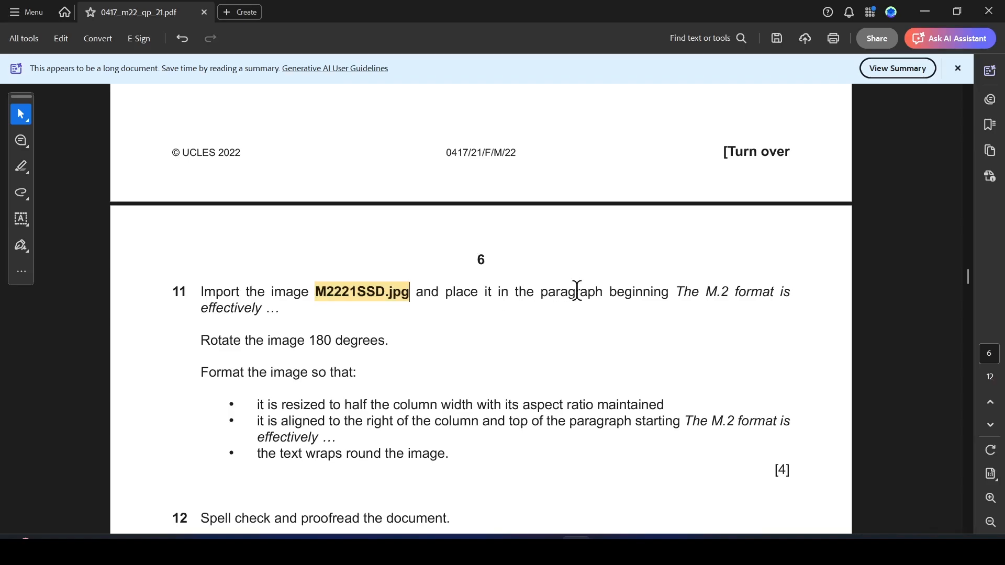
- Highlight "M.2 format" and "180 degrees" in question 11's image instructions
drag(699, 294, 774, 293)
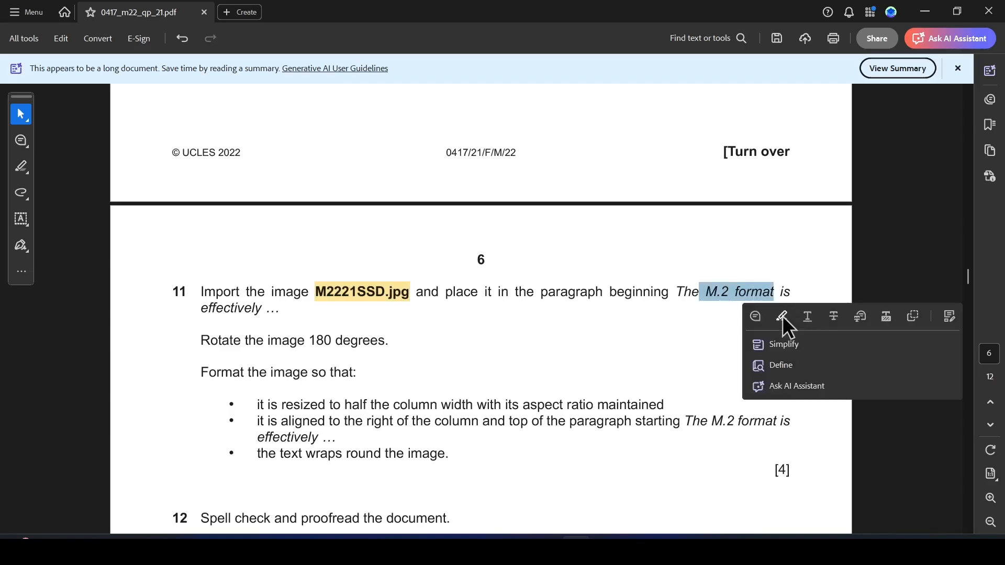
click(785, 317)
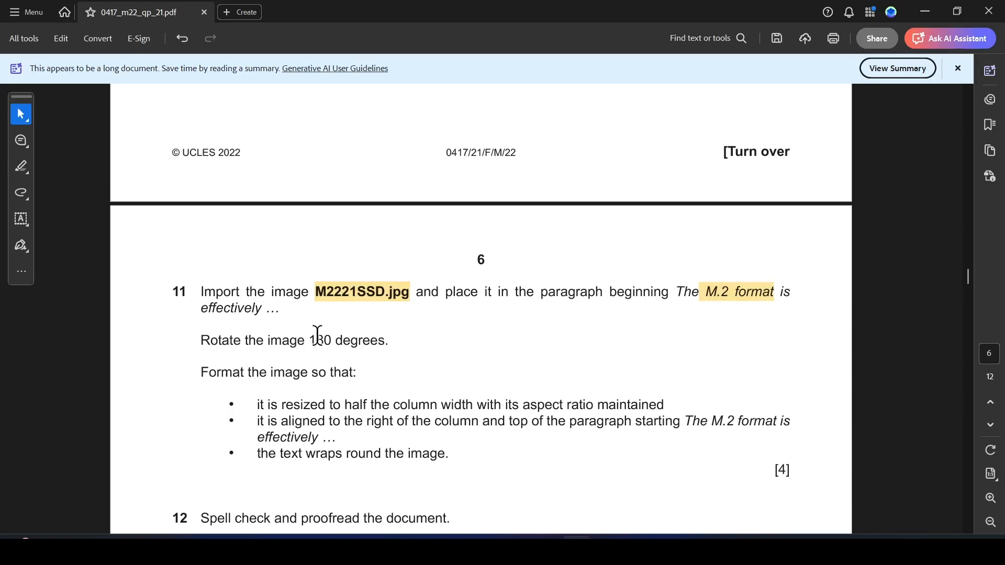
drag(310, 341, 385, 342)
click(406, 363)
- Switch to Word and locate the paragraph beginning "The M.2 format is effectively" for question 11's image
key(alt+Tab)
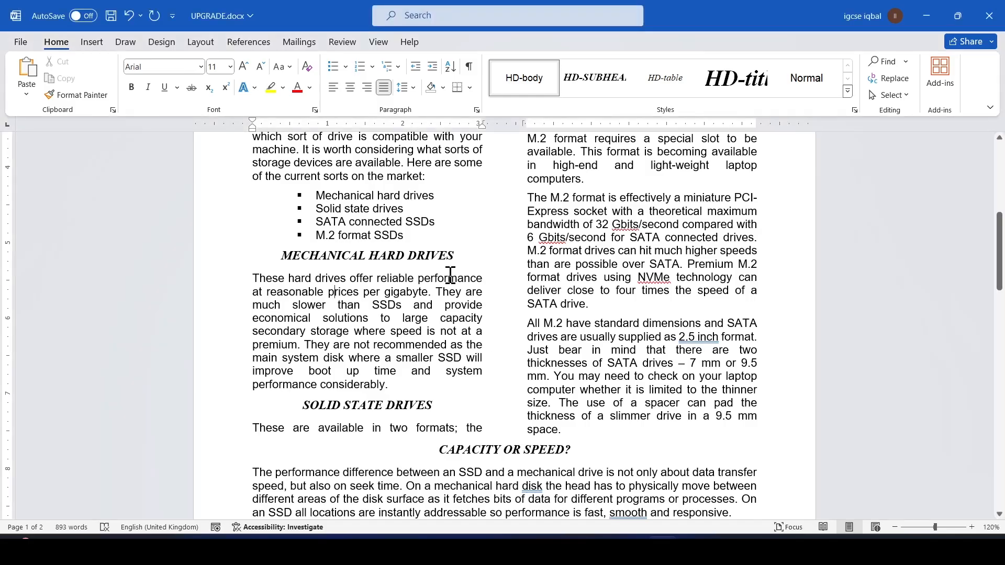
scroll(450, 275, up, 3)
key(alt+Tab)
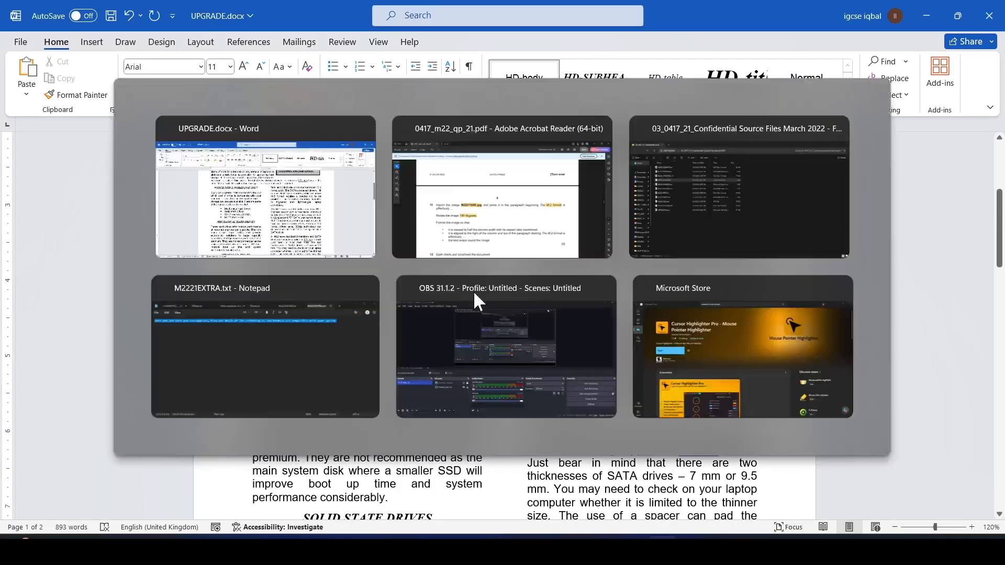
key(alt+Tab)
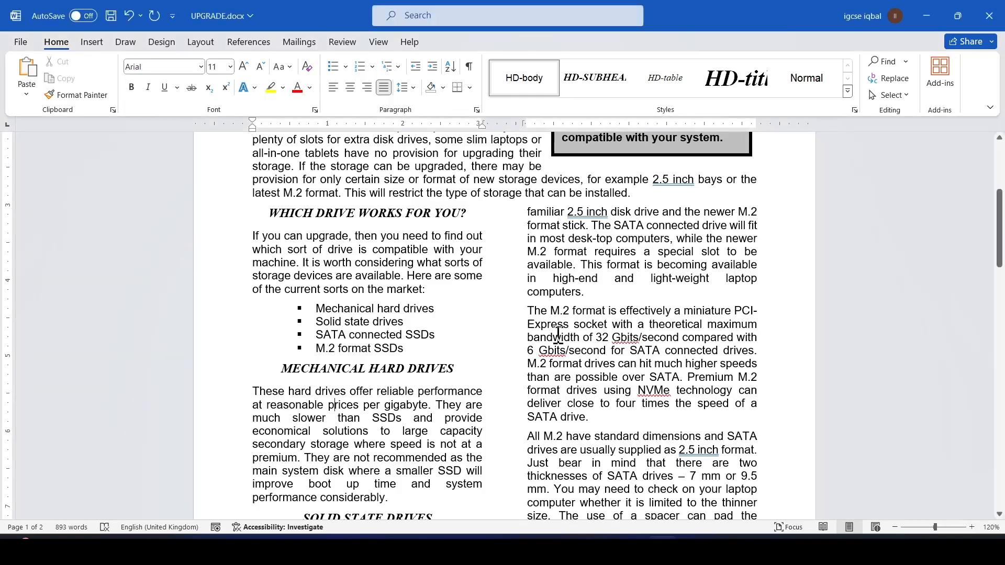
- Insert the picture M2221SSD.jpg from this device at the start of the paragraph beginning "The M.2 format is effectively"
click(529, 312)
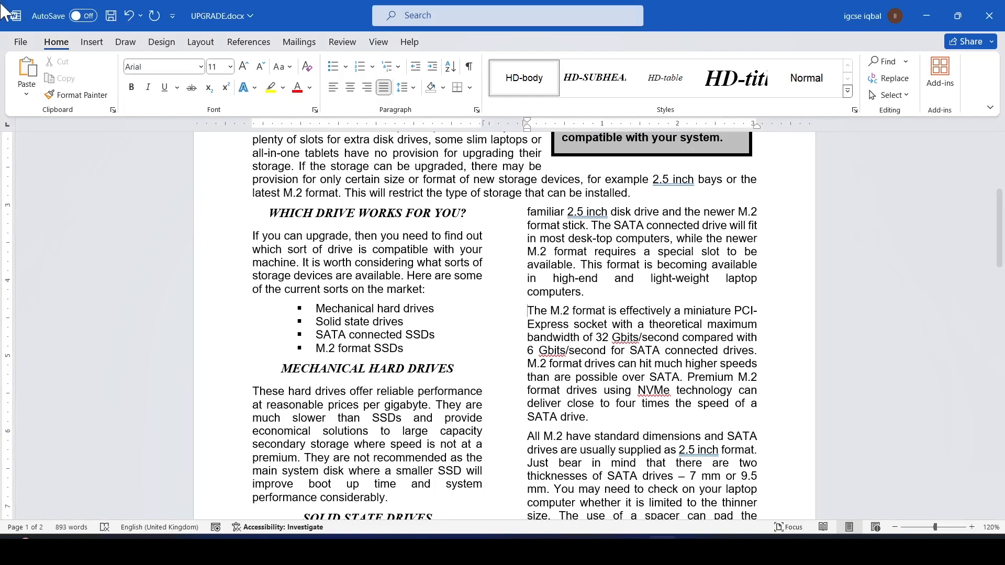
click(92, 45)
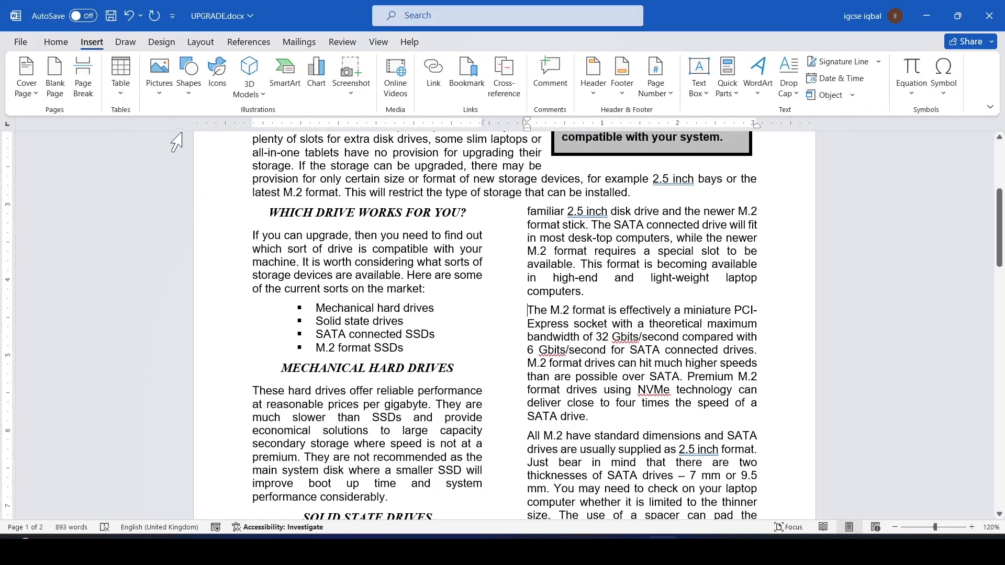
click(160, 76)
click(190, 135)
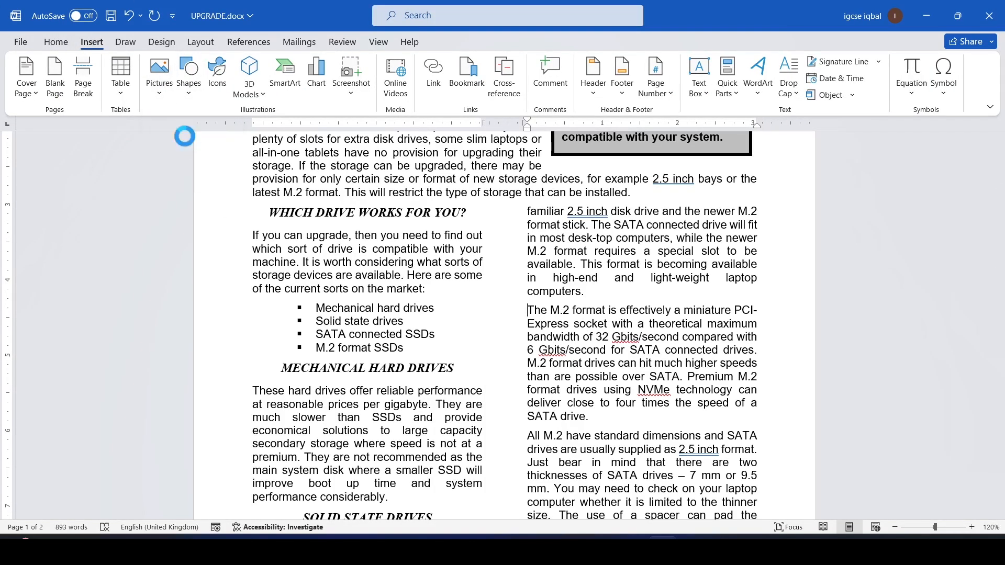
click(152, 126)
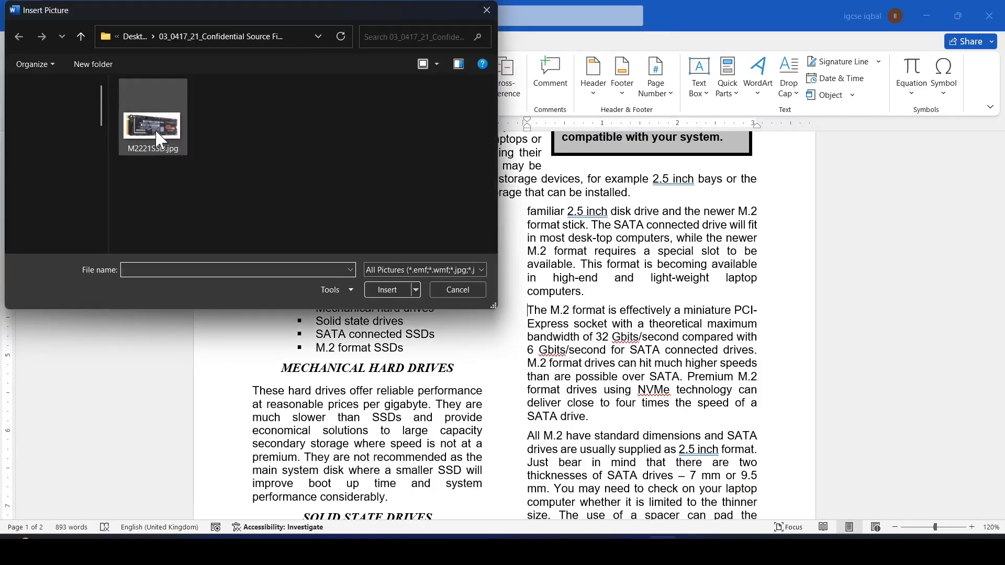
click(392, 287)
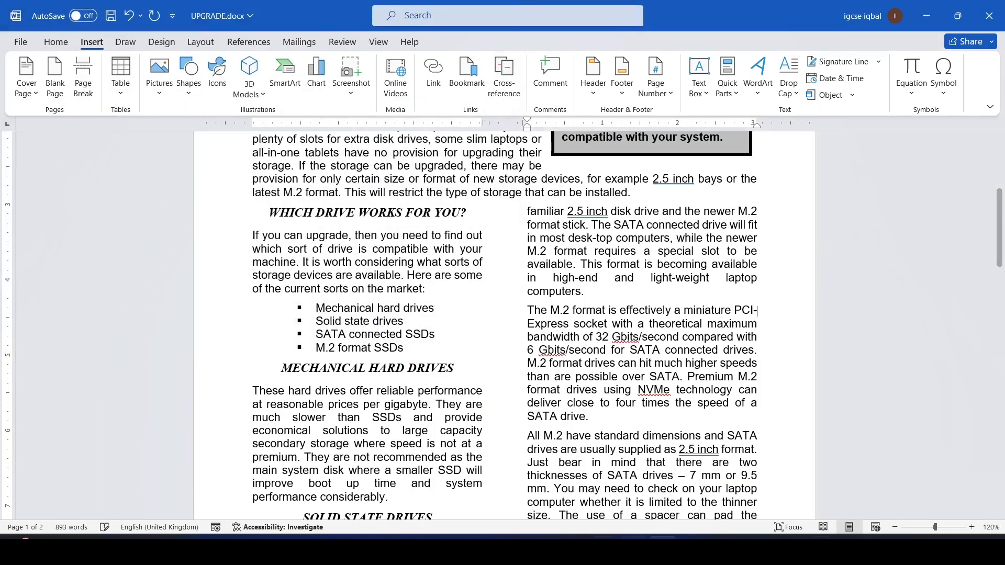
- Check question 11's rotation instruction, and set the inserted SSD picture's rotation to 180 degrees in Word
key(alt+Tab)
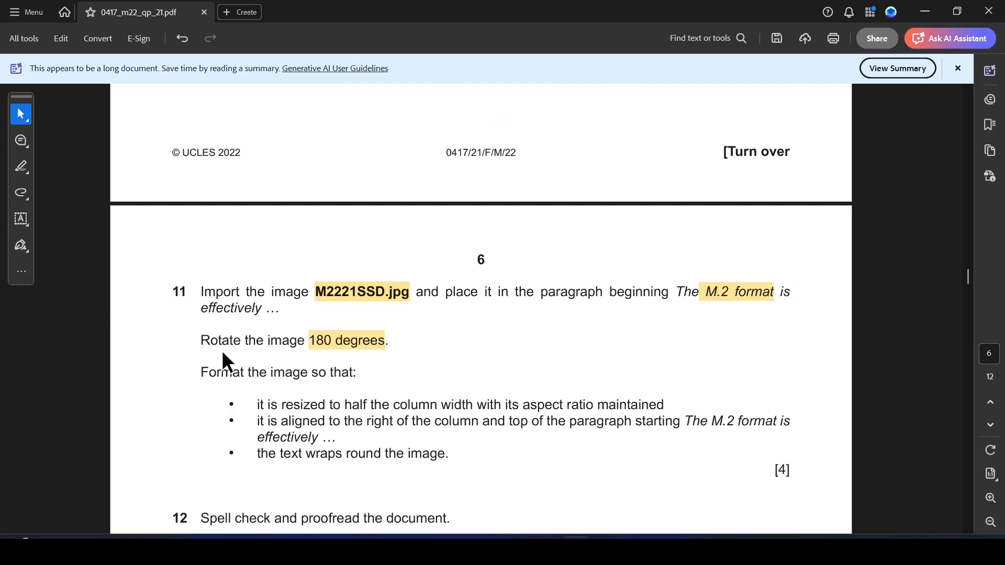
key(alt+Tab)
right_click(714, 286)
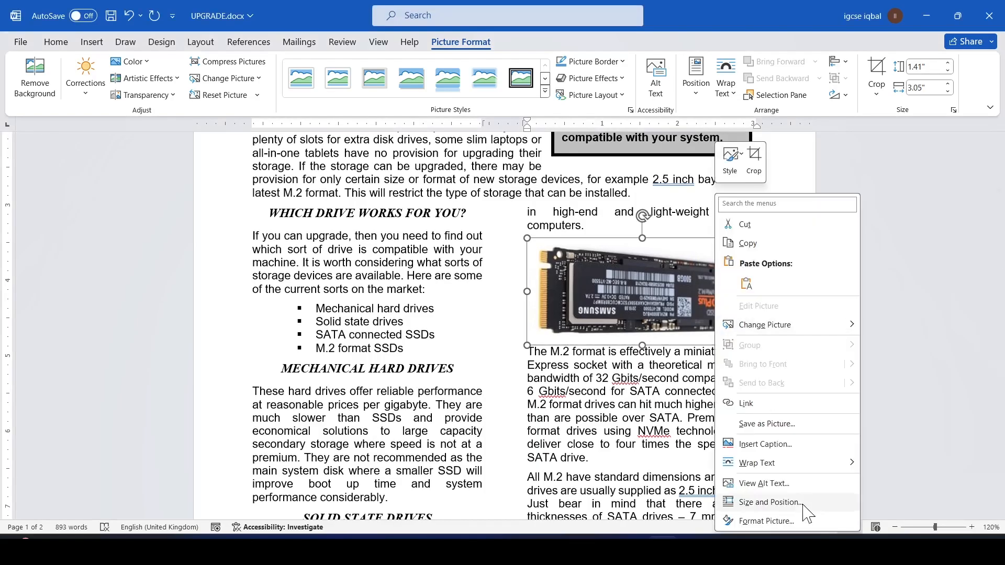
click(774, 484)
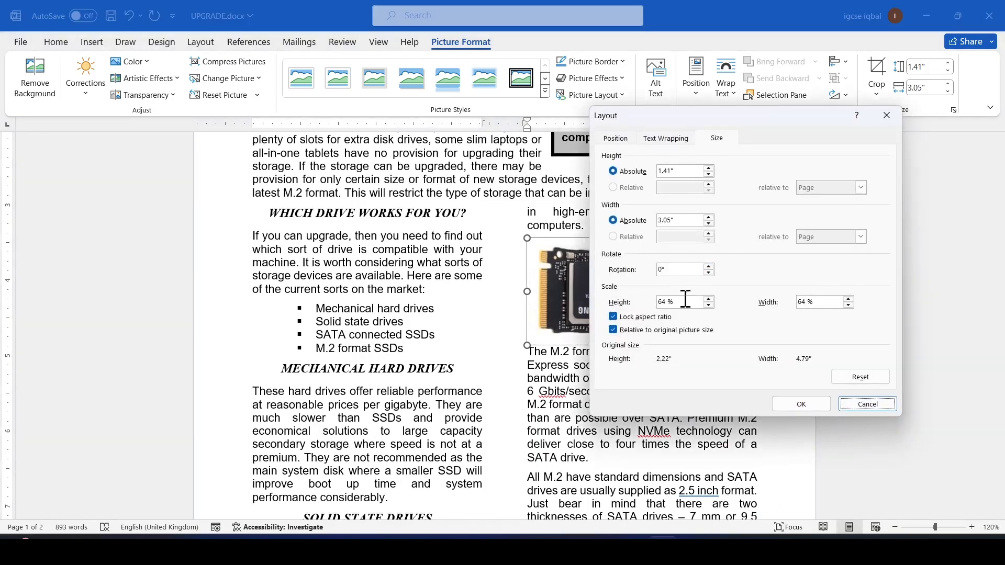
double_click(677, 272)
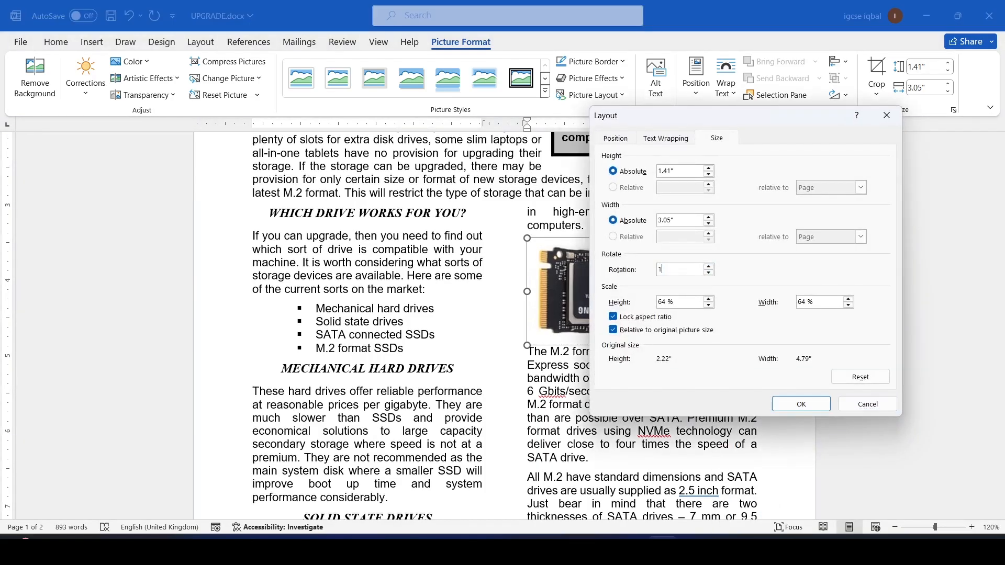
click(806, 402)
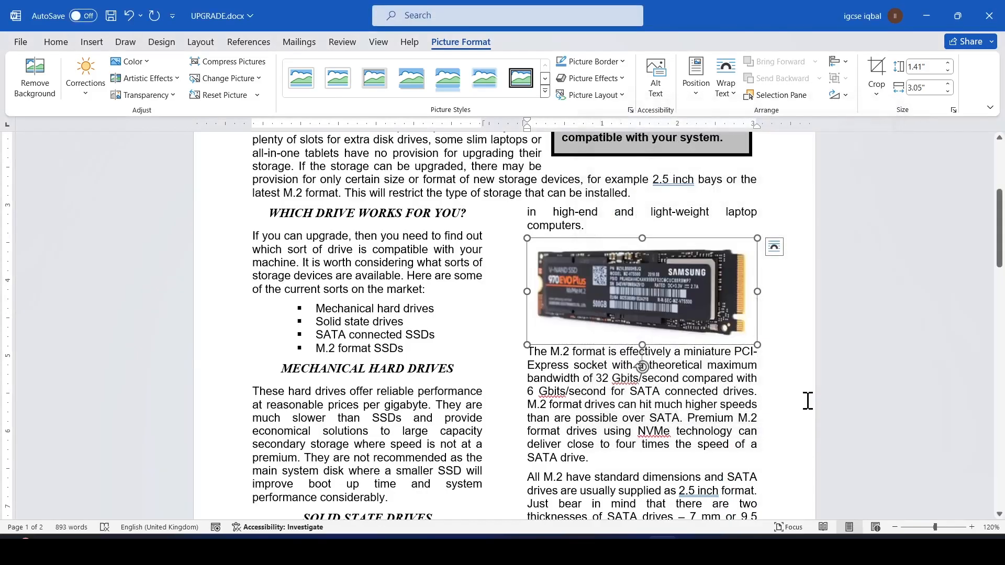
- In the question paper, highlight "it is resized to half the column width with its aspect ratio maintained"
key(alt+Tab)
scroll(294, 437, down, 2)
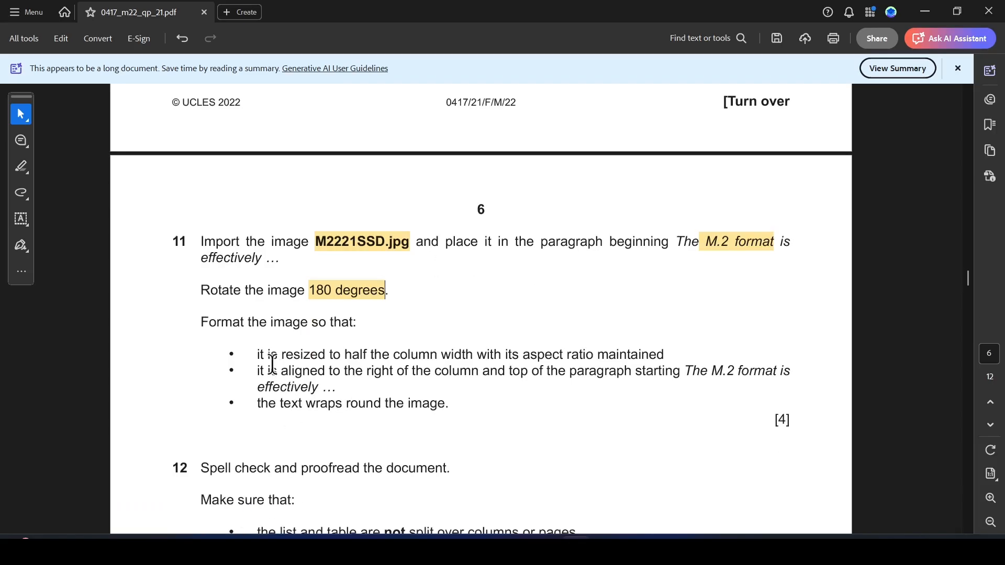
drag(254, 353, 650, 354)
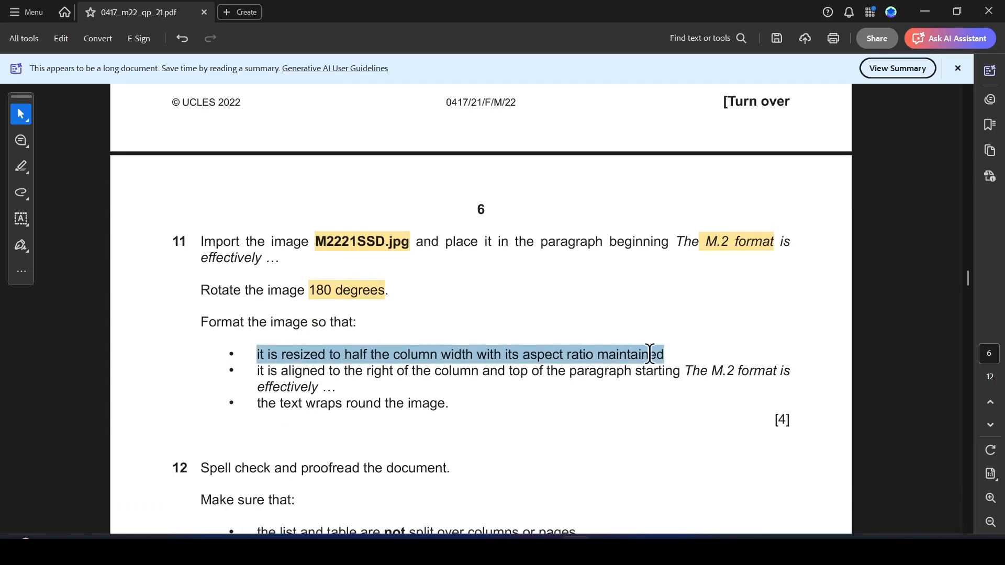
- In Word, resize the SSD picture to an absolute width of 1.5" with the aspect ratio locked
key(alt+Tab)
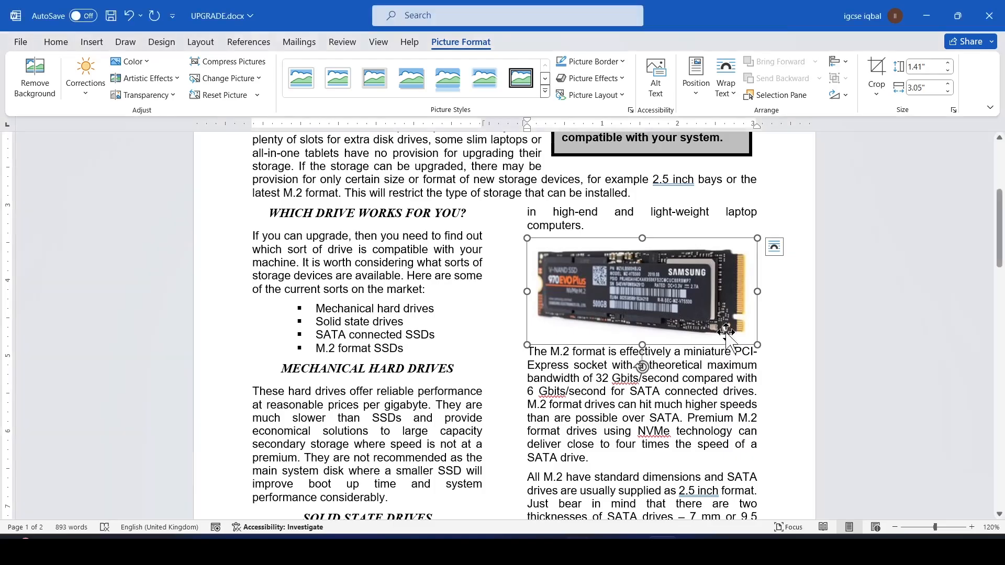
right_click(715, 299)
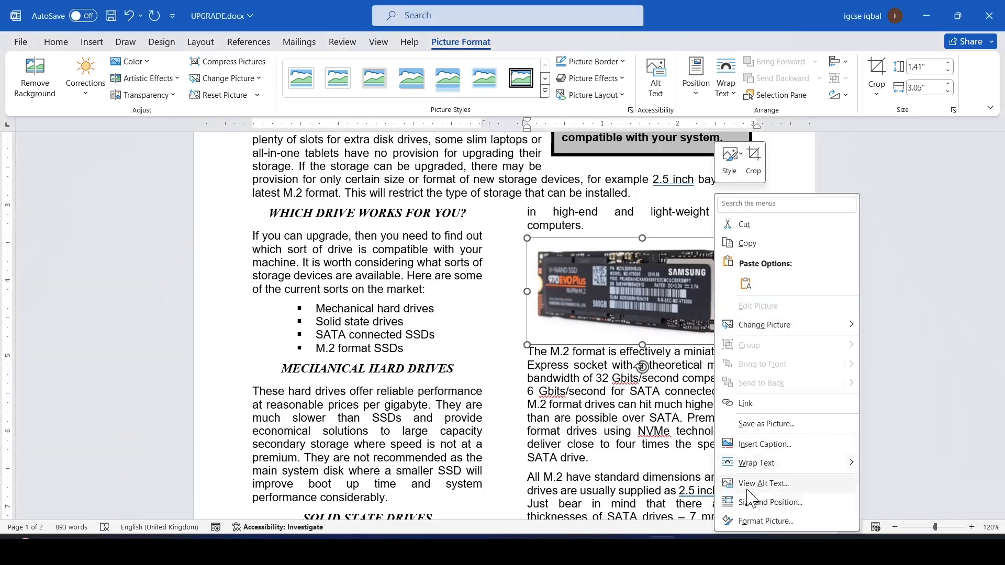
click(778, 503)
double_click(670, 220)
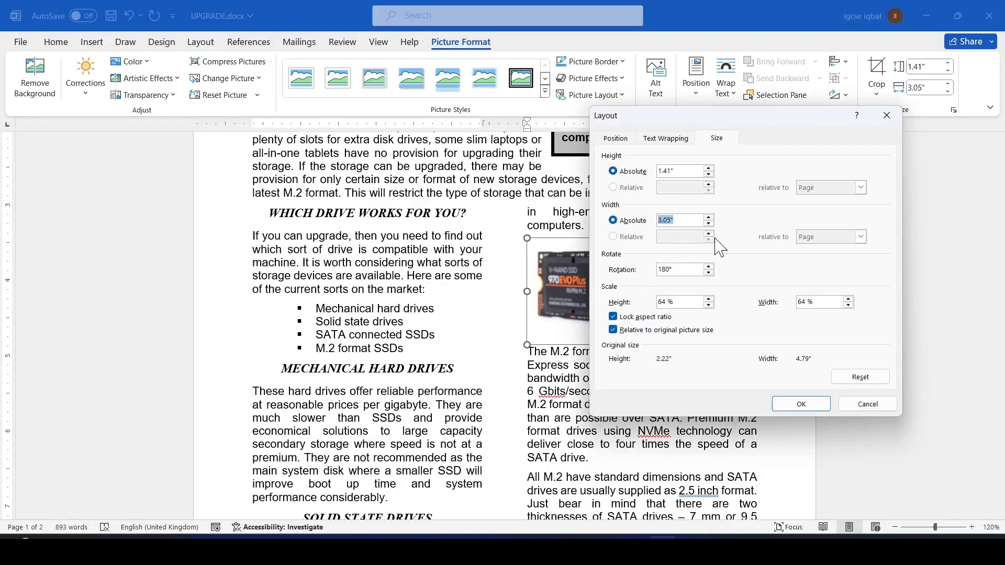
text(1.5)
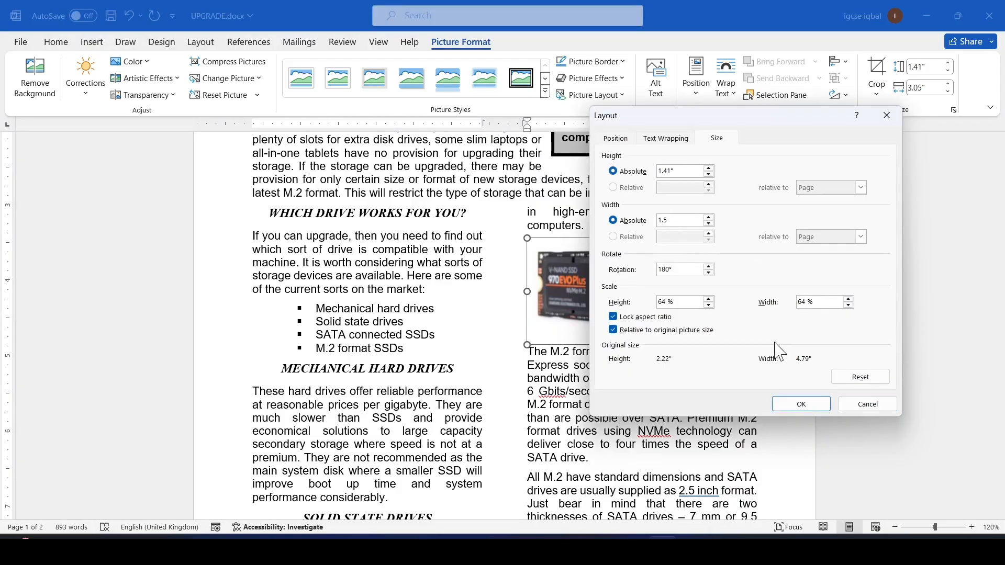
click(798, 403)
- In question 11, highlight "the column and top of the paragraph" and select the words "text wraps round"
key(alt+Tab)
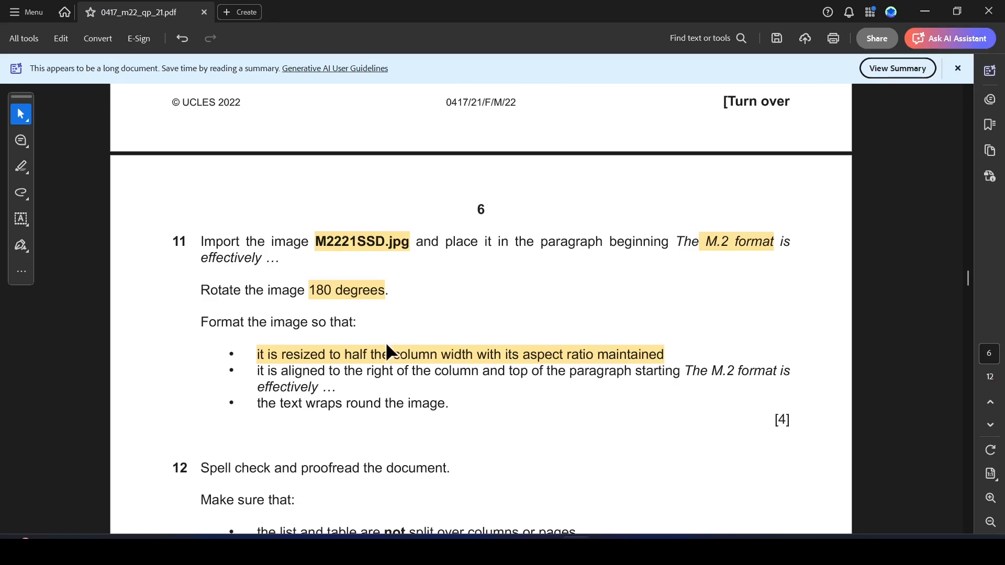
scroll(387, 343, down, 1)
drag(345, 322, 629, 329)
click(449, 321)
click(666, 344)
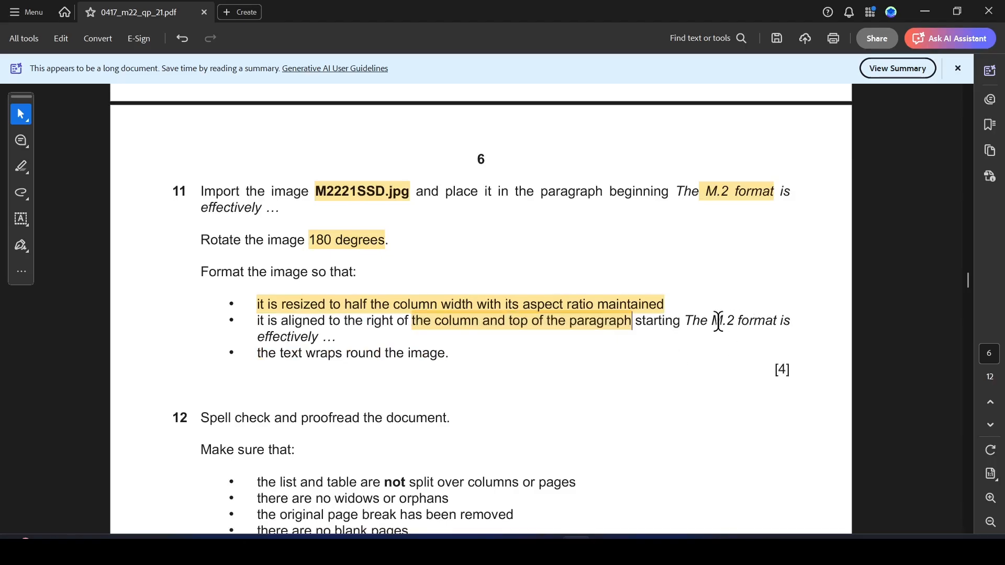
key(alt+Tab)
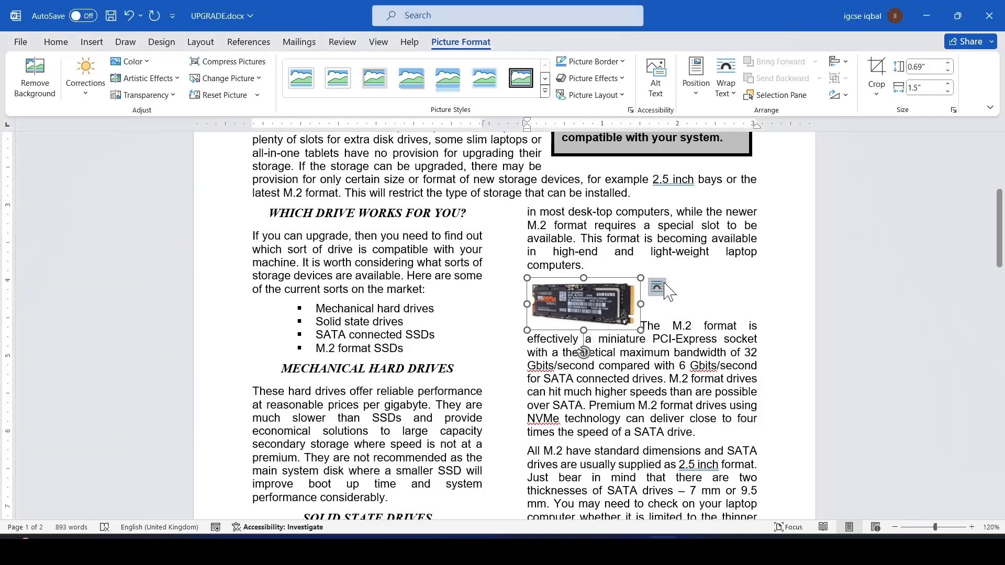
key(alt+Tab)
drag(292, 360, 375, 359)
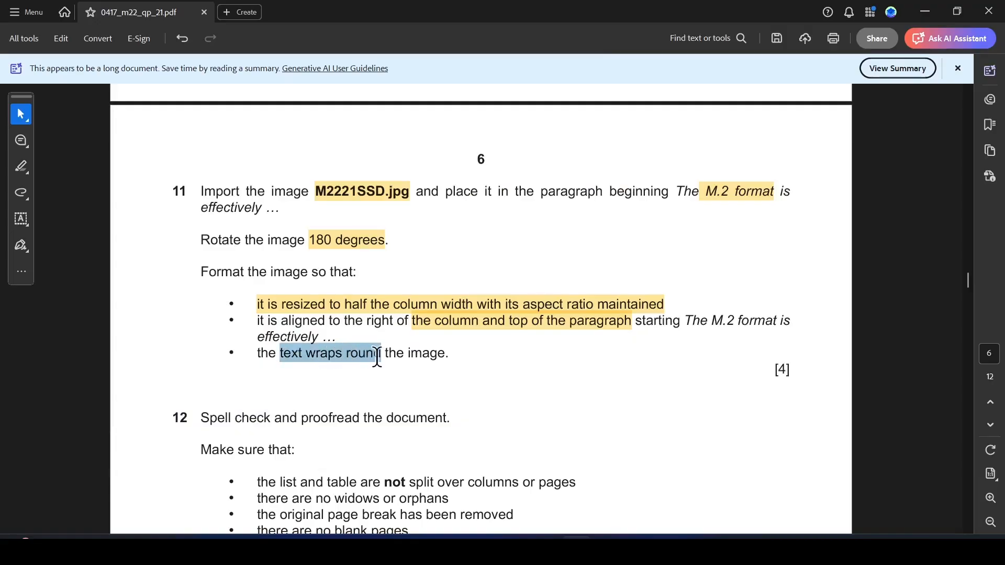
- In Word, give the SSD picture square text wrapping and align it to the column's right and the top of the M.2 format paragraph
key(alt+Tab)
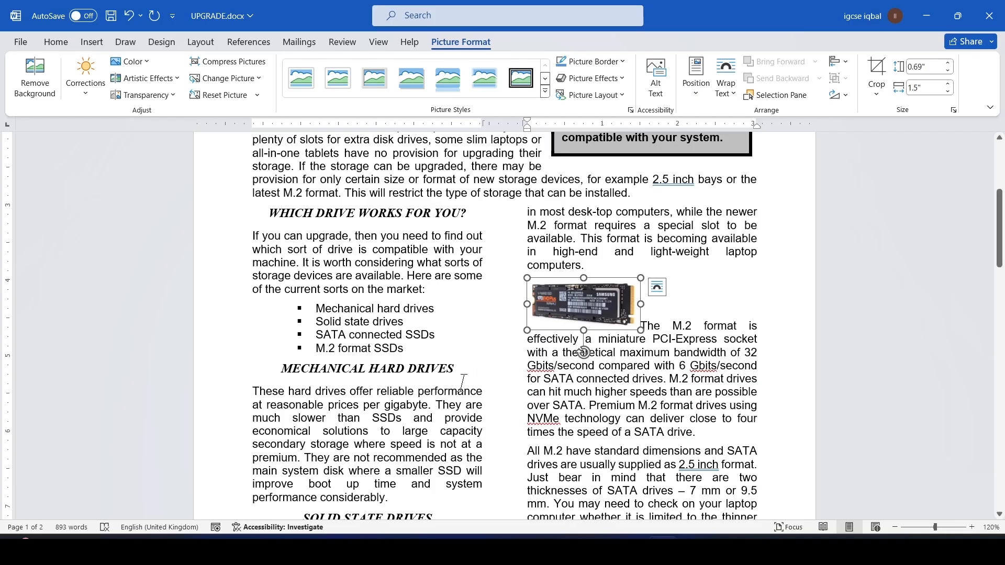
click(657, 286)
click(694, 383)
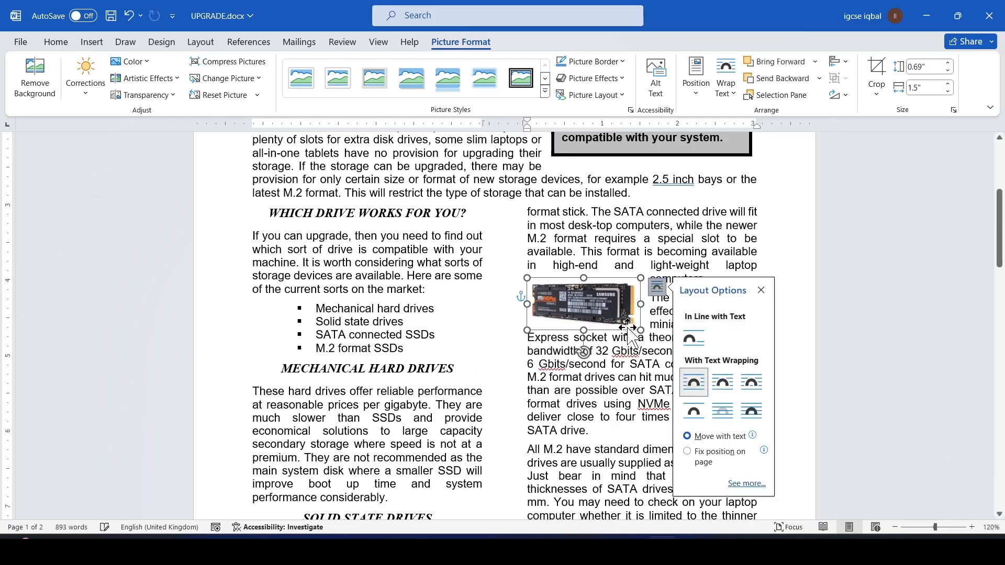
drag(628, 309, 733, 319)
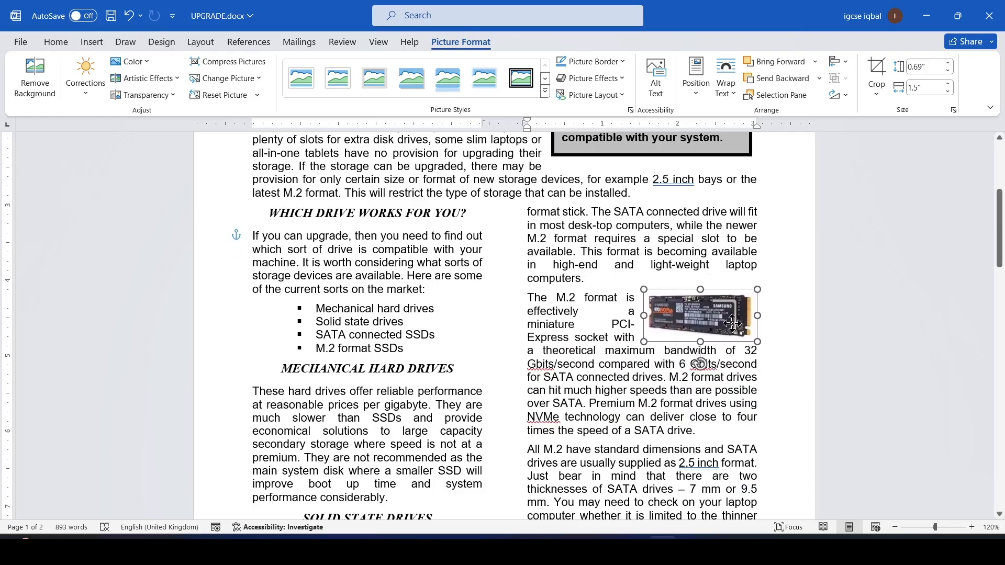
click(604, 390)
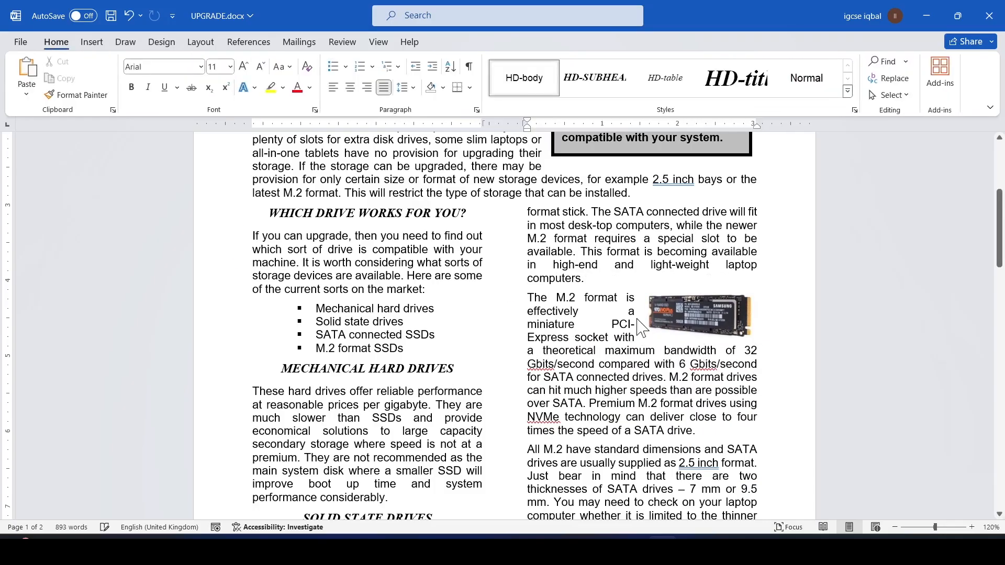
- Go to question 12 in the question paper and highlight "Spell check and proofread the document"
key(alt+Tab)
scroll(410, 307, down, 5)
click(300, 215)
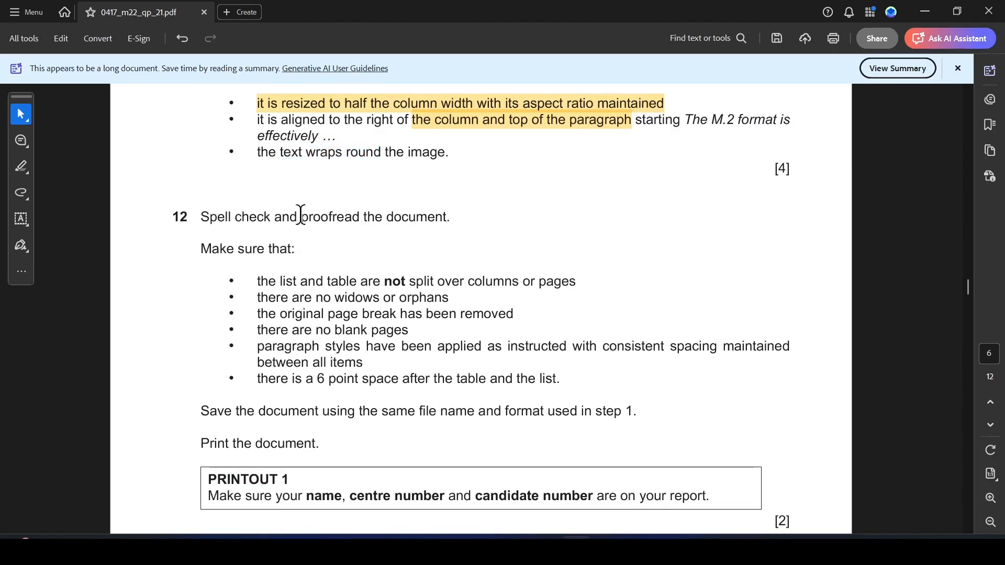
scroll(312, 239, down, 1)
scroll(410, 285, up, 2)
drag(205, 260, 446, 270)
click(462, 292)
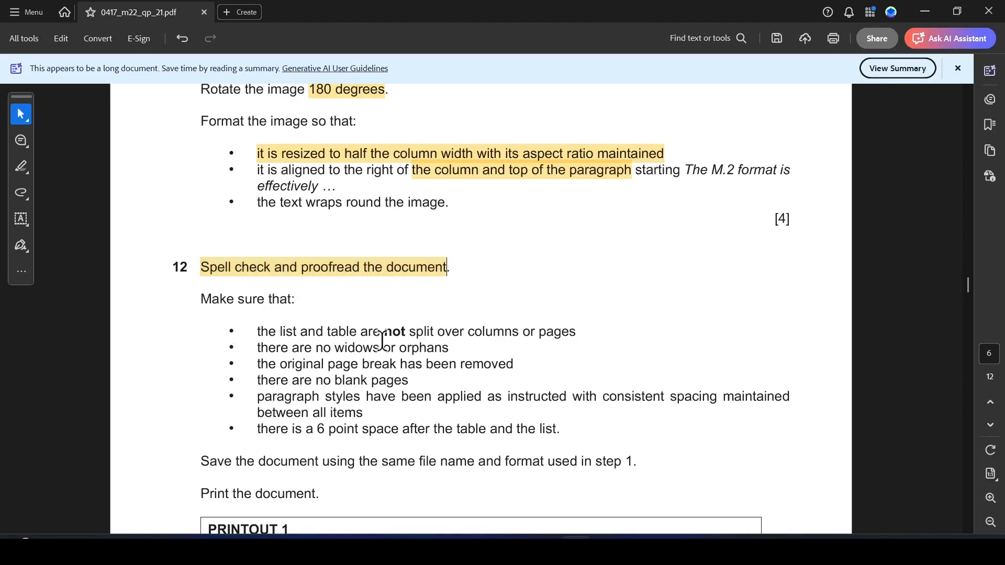
- Run Word's spelling and grammar check, ignoring "NVMe" once and accepting "2.5-inch" in the paragraph about M.2 standard dimensions
key(alt+Tab)
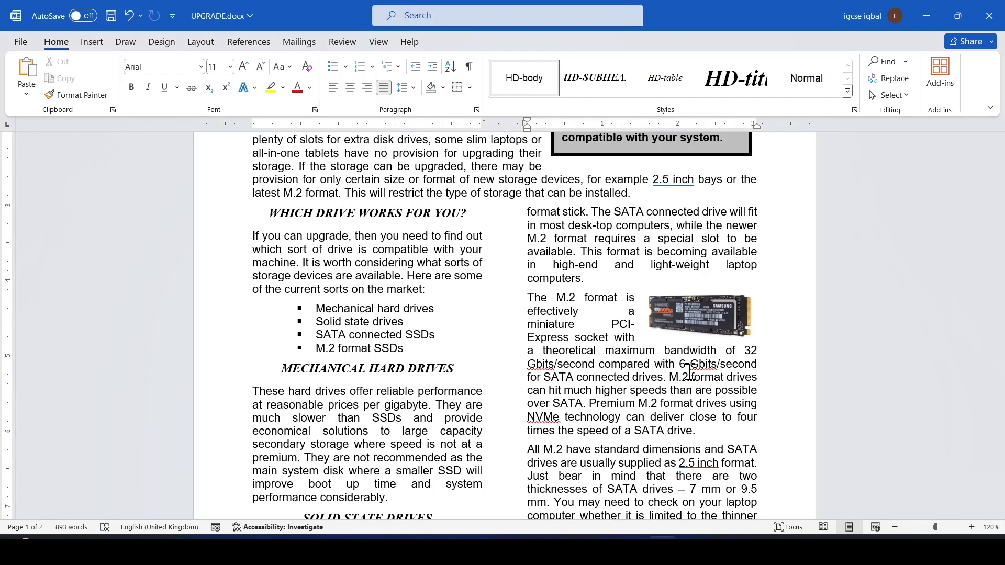
key(F7)
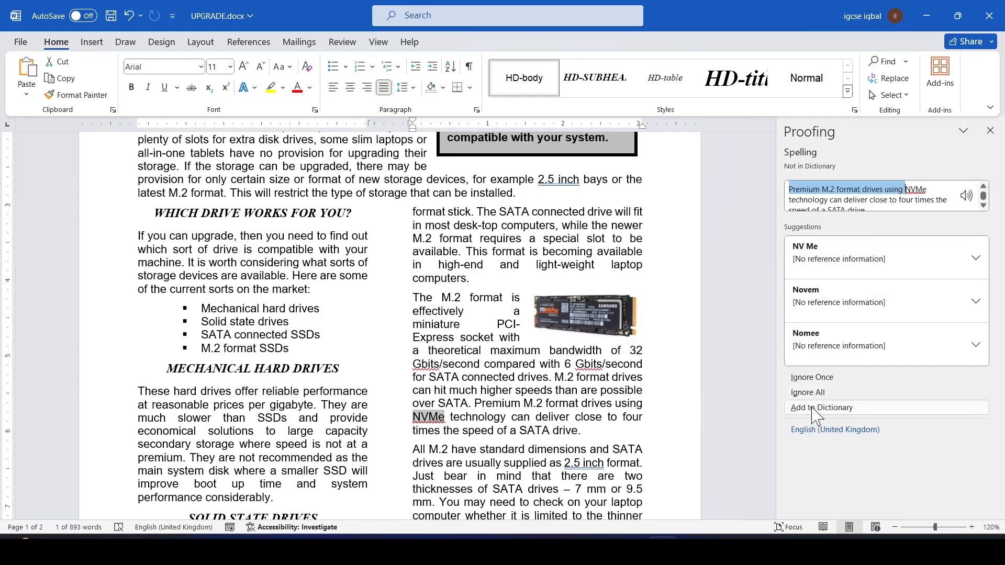
click(836, 378)
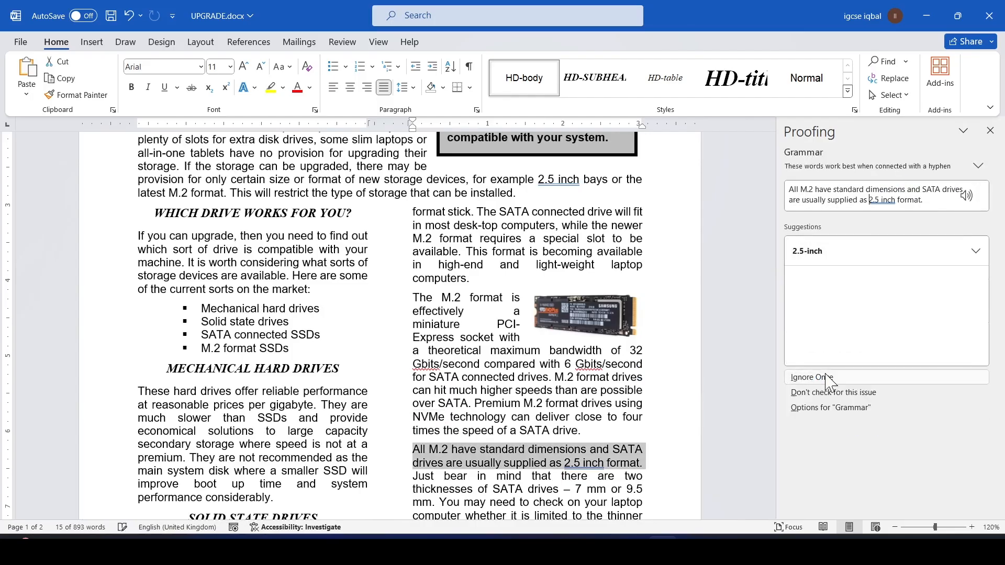
click(806, 251)
click(826, 271)
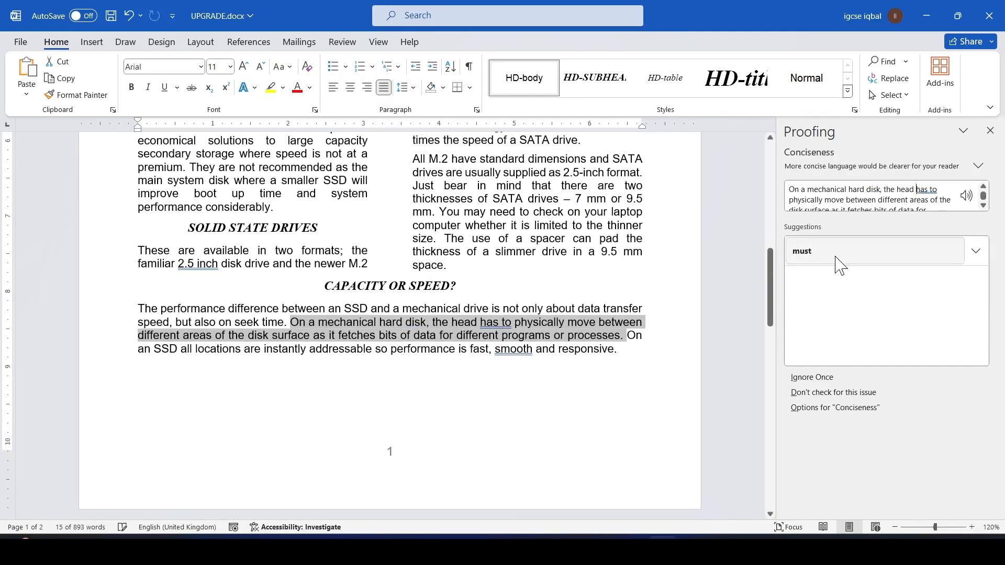
- Accept "must" for "has to" under CAPACITY OR SPEED?, and "2.5-inch" in the storage table and the paragraph below it
click(830, 261)
click(853, 261)
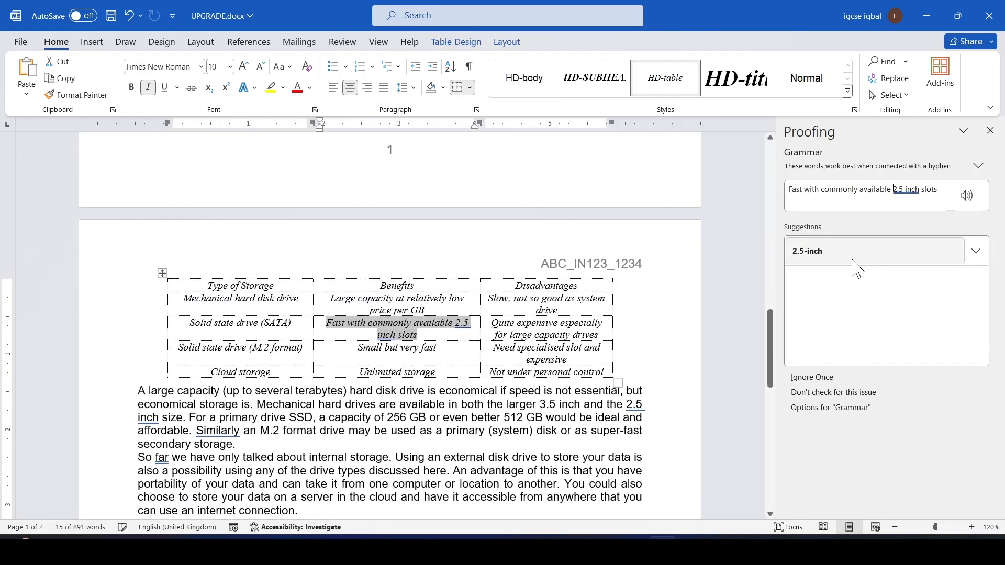
click(848, 257)
click(853, 260)
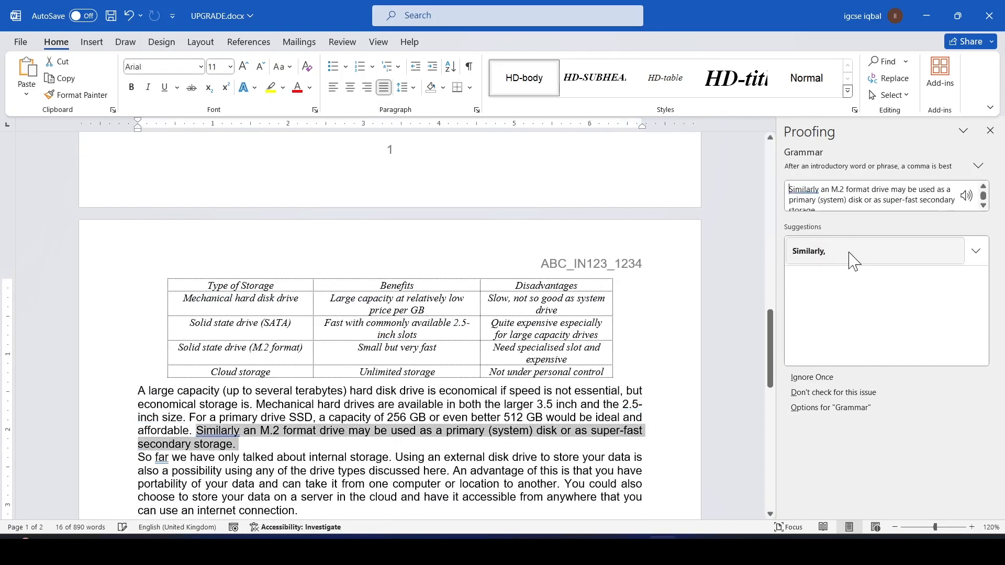
- Accept the commas after "Similarly" and "So far", and "2.5-inch" for the drive bays and the familiar disk drive on page 1
click(848, 258)
click(842, 255)
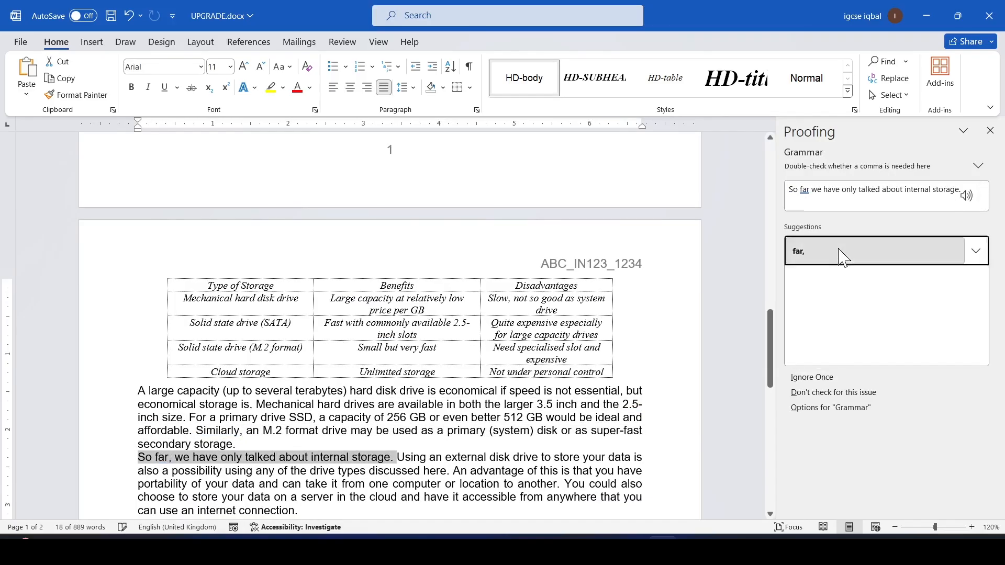
click(837, 256)
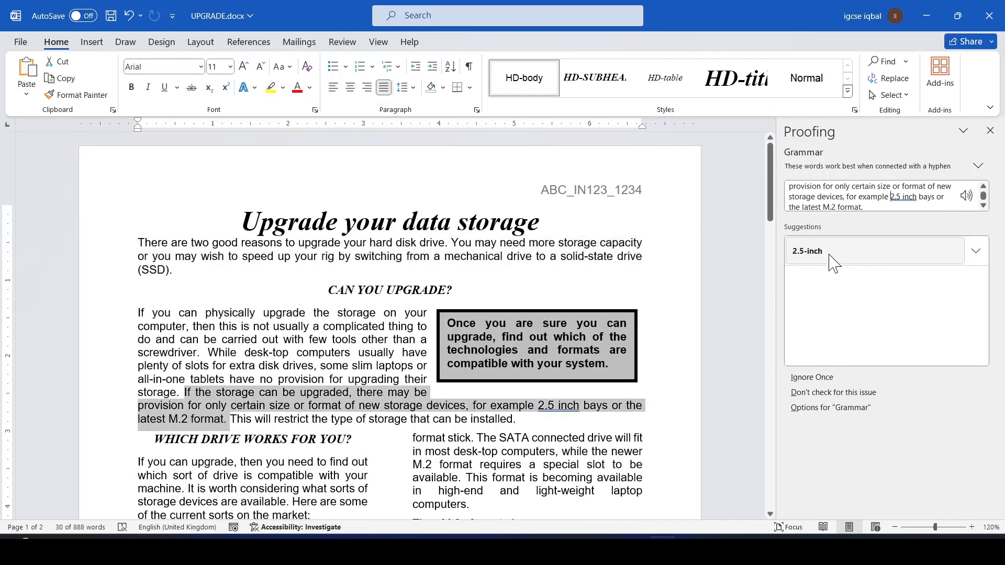
click(833, 263)
click(828, 260)
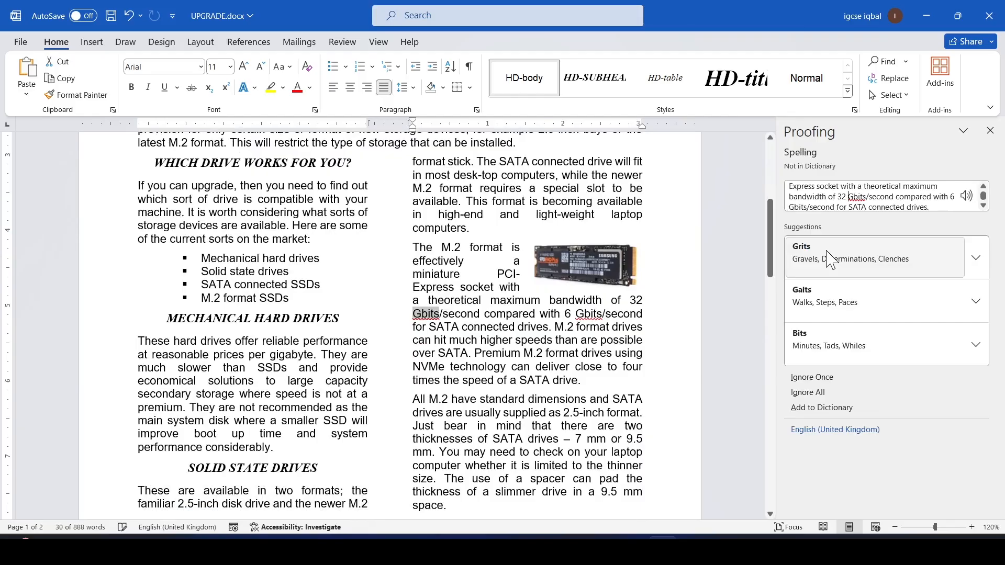
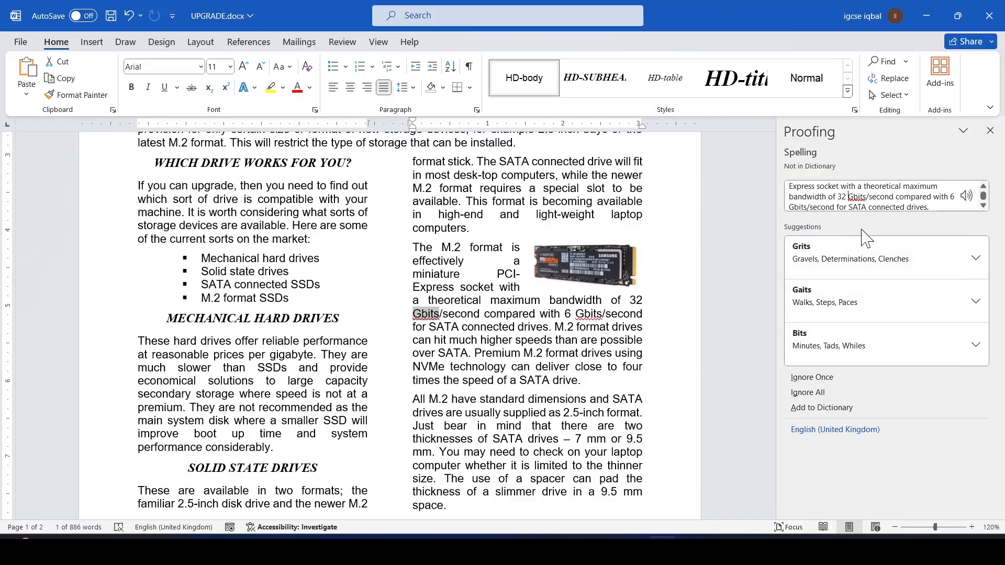
- Ignore "Gbits" once at both flagged places in the M.2 format paragraph and finish the spelling and grammar check
click(820, 379)
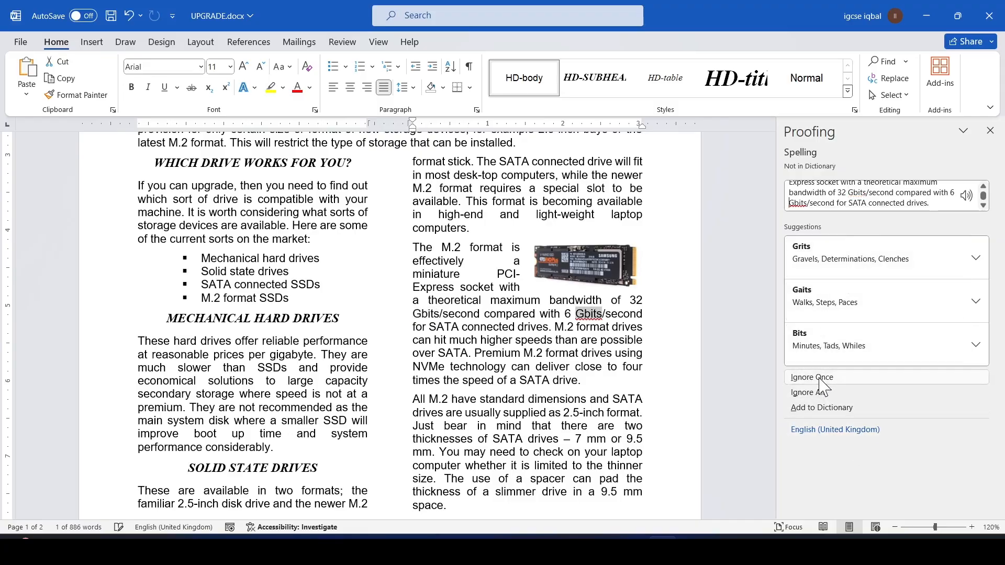
click(820, 378)
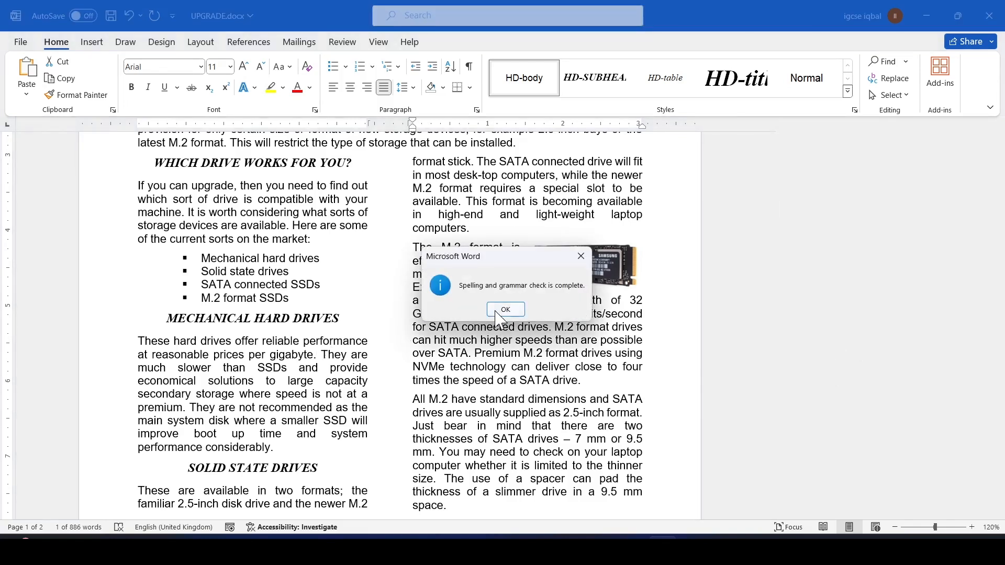
click(504, 311)
- Highlight "list and table are not split over columns or pages" in question 12 of the question paper and check both items in UPGRADE.docx
key(alt+Tab)
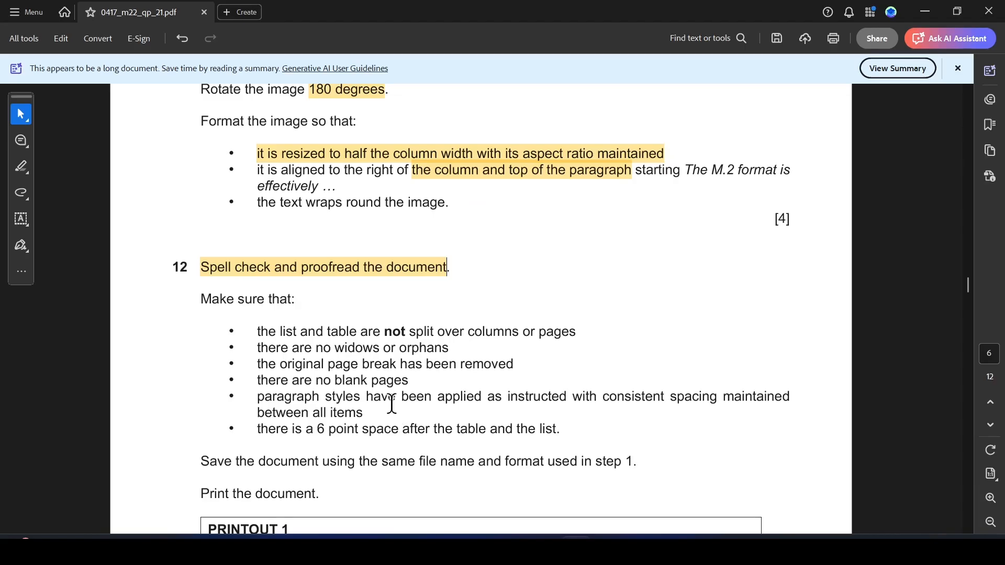
scroll(367, 348, down, 1)
drag(280, 283, 577, 285)
click(612, 302)
key(alt+Tab)
scroll(508, 285, up, 5)
scroll(506, 278, down, 6)
scroll(503, 283, down, 11)
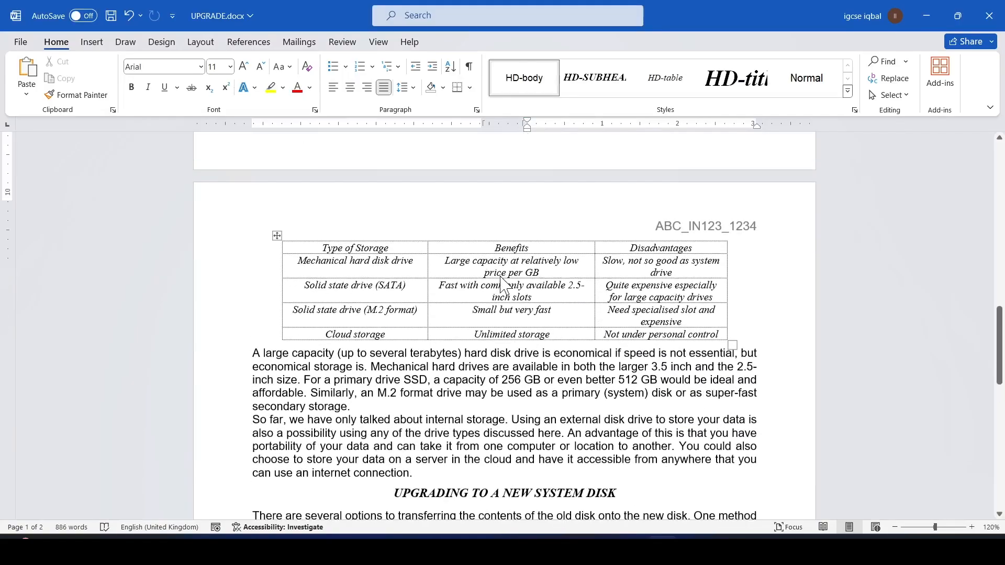
scroll(502, 280, up, 4)
scroll(502, 283, down, 4)
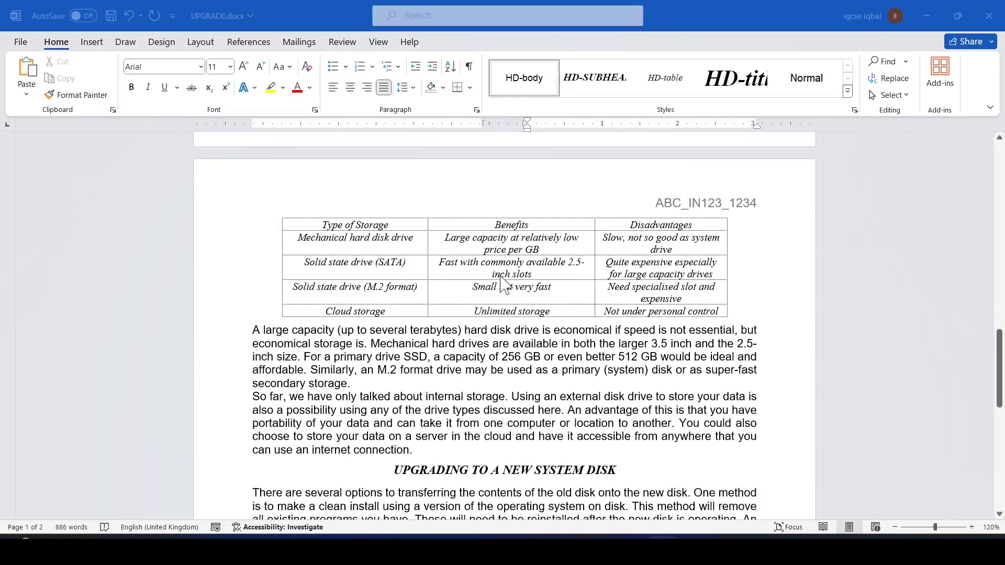
- Read question 12's widows or orphans requirement and inspect the Line and Page Breaks settings of the M.2 format paragraph in UPGRADE.docx
key(alt+Tab)
scroll(499, 276, down, 3)
drag(288, 231, 341, 215)
key(alt+Tab)
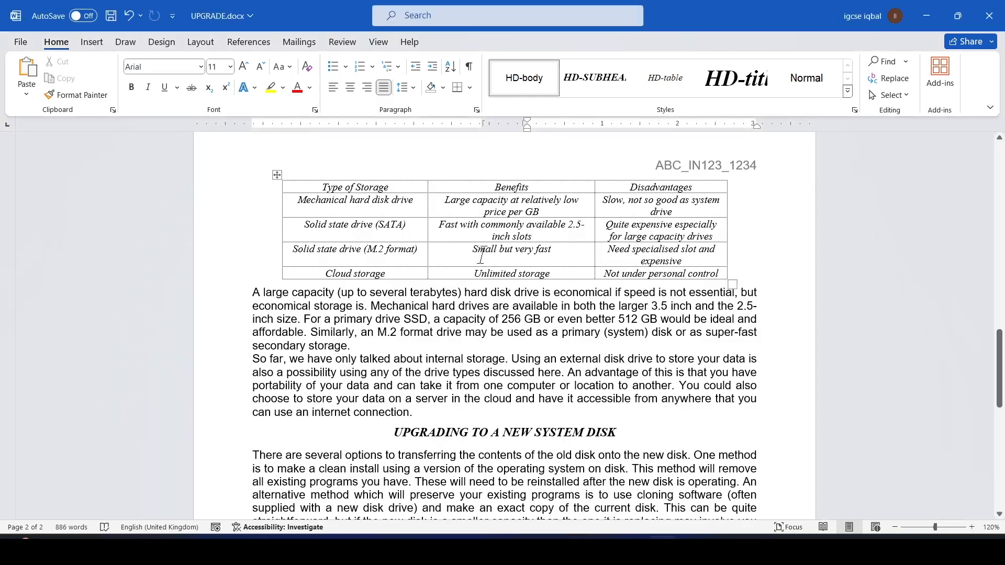
scroll(501, 255, up, 7)
scroll(501, 255, up, 6)
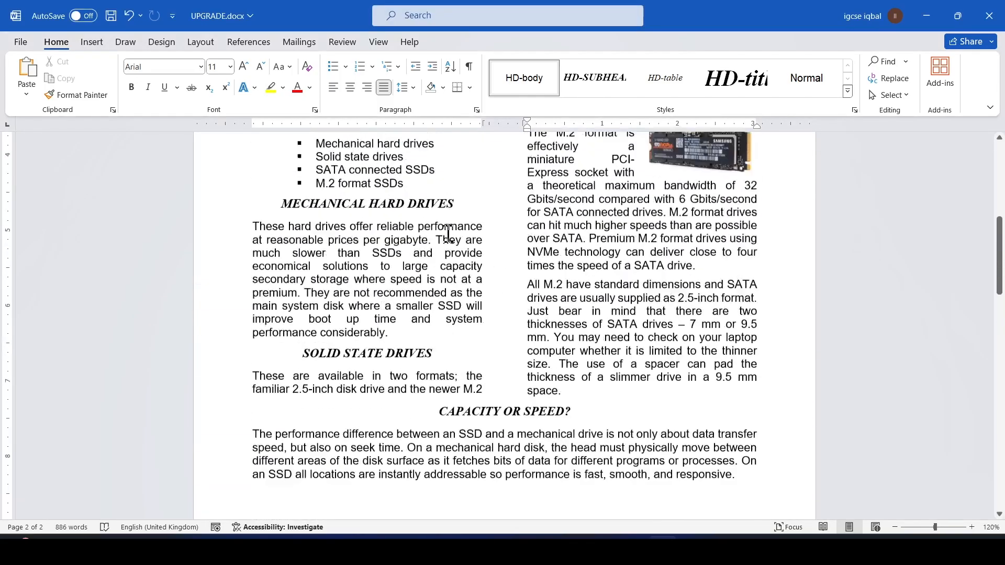
right_click(506, 268)
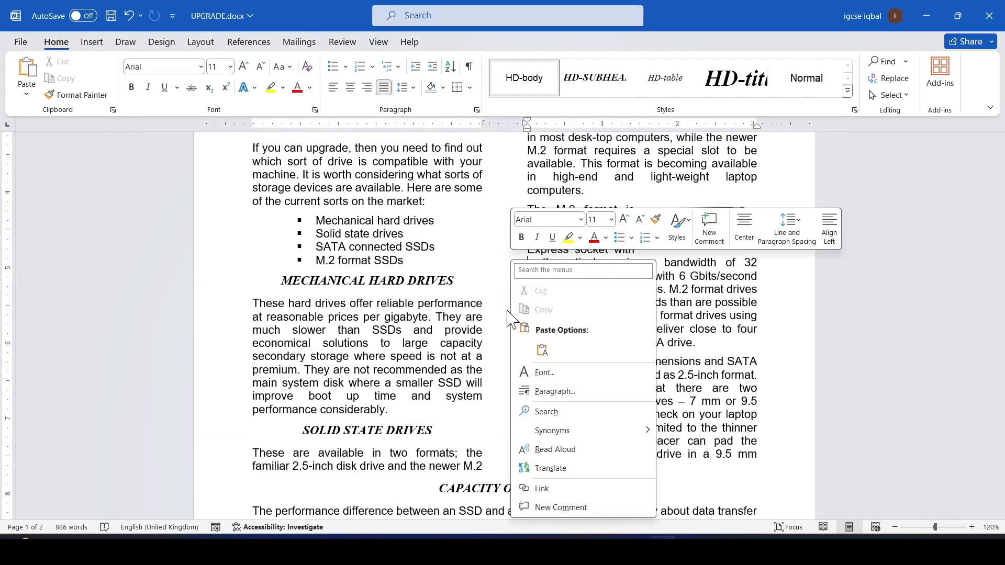
click(554, 391)
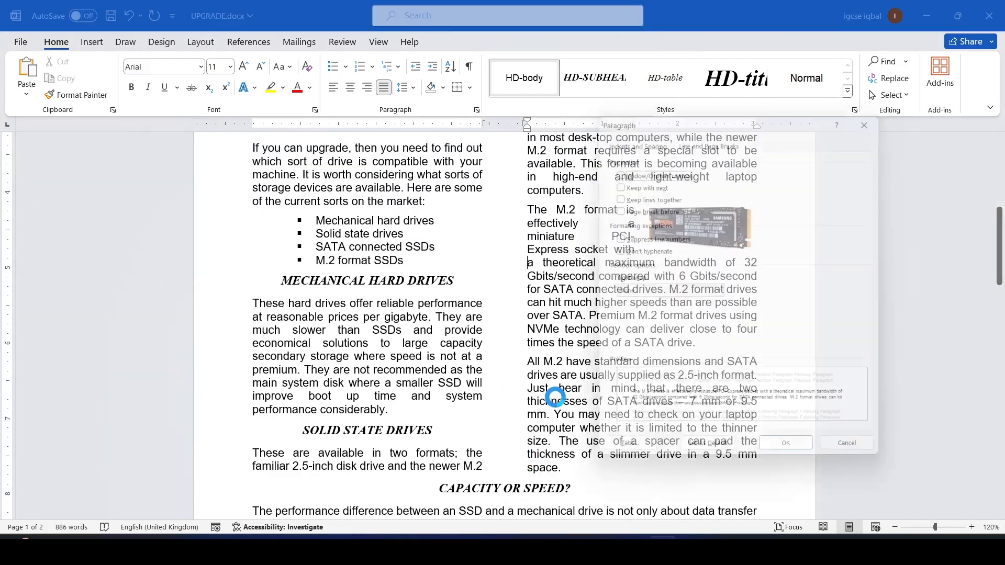
click(699, 137)
click(640, 137)
click(701, 137)
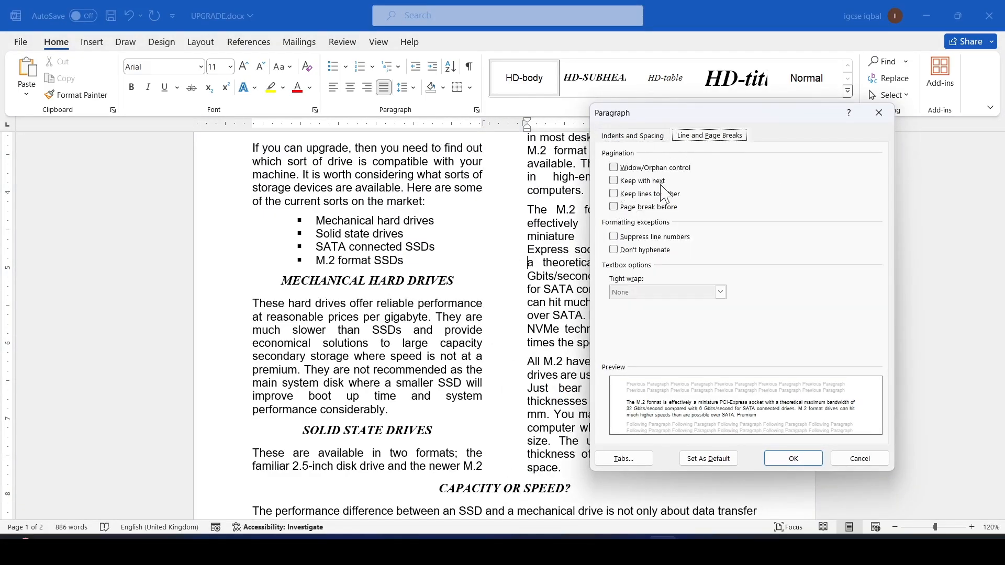
click(793, 458)
- Check UPGRADE.docx against question 12's points on the original page break, blank pages, and consistent paragraph styles and spacing
key(alt+Tab)
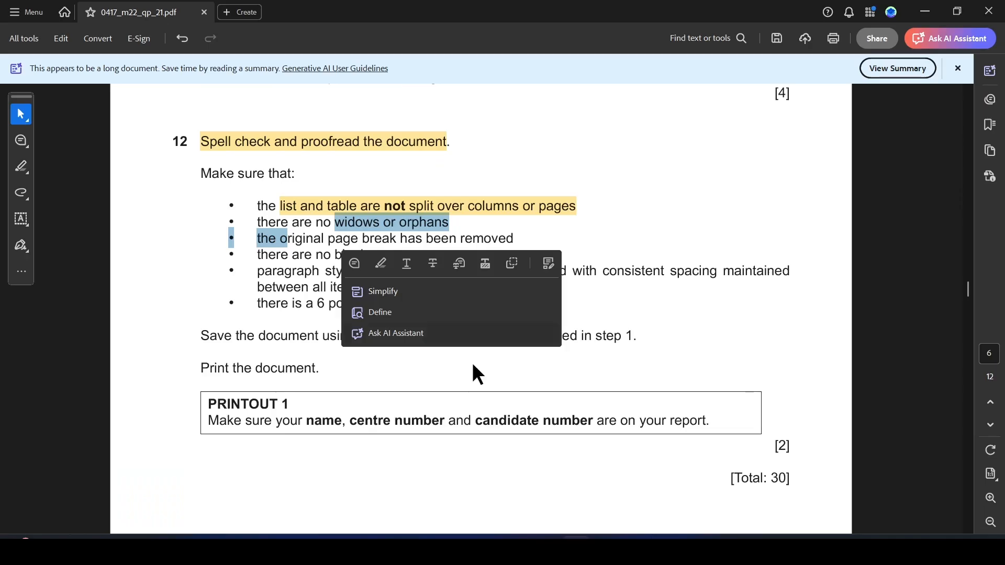
click(319, 316)
key(alt+Tab)
scroll(423, 262, down, 10)
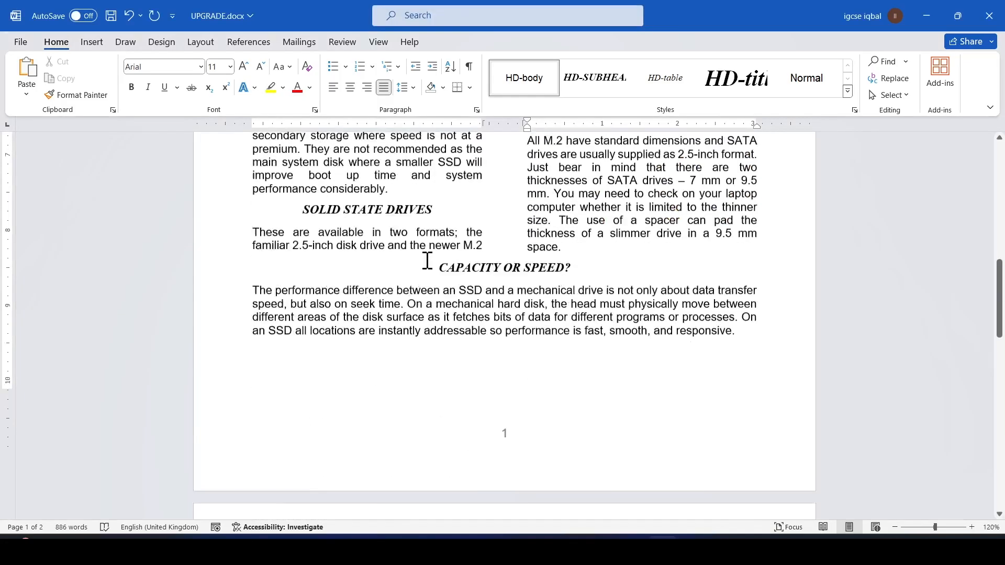
scroll(423, 261, down, 5)
key(alt+Tab)
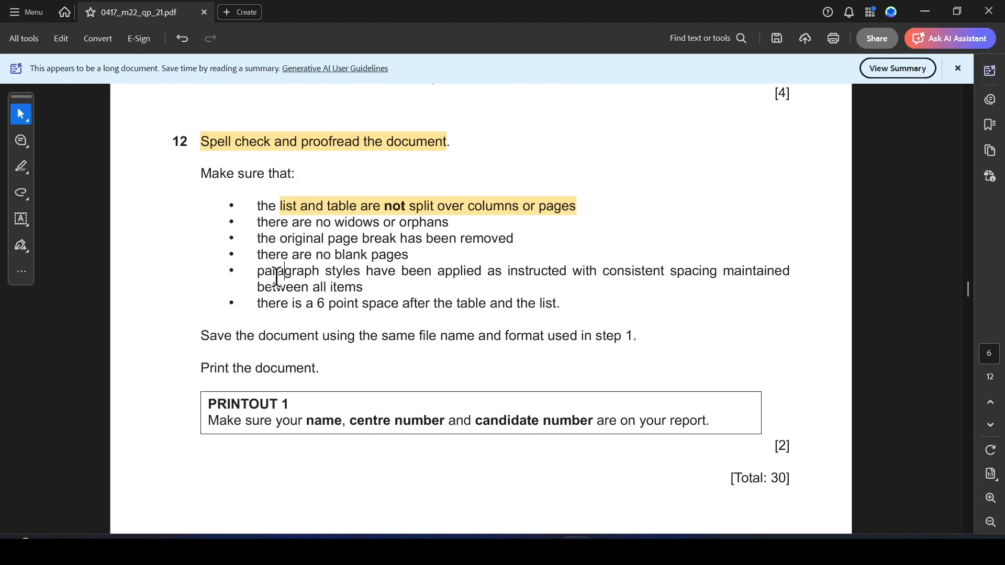
double_click(375, 265)
key(alt+Tab)
scroll(372, 309, up, 10)
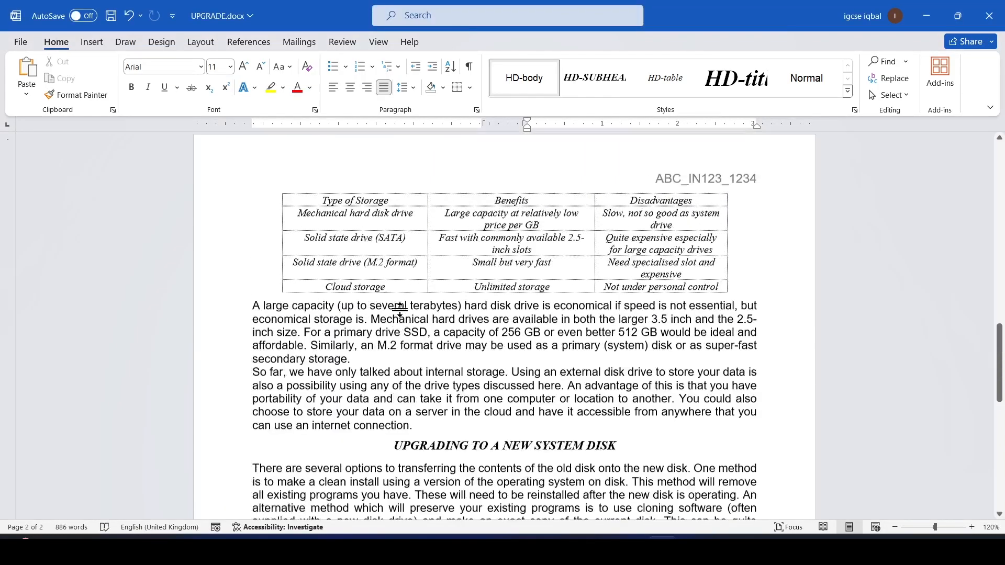
scroll(401, 310, up, 10)
- Read question 12's 6 point space requirement and check the spacing after the list and the storage table in UPGRADE.docx
key(alt+Tab)
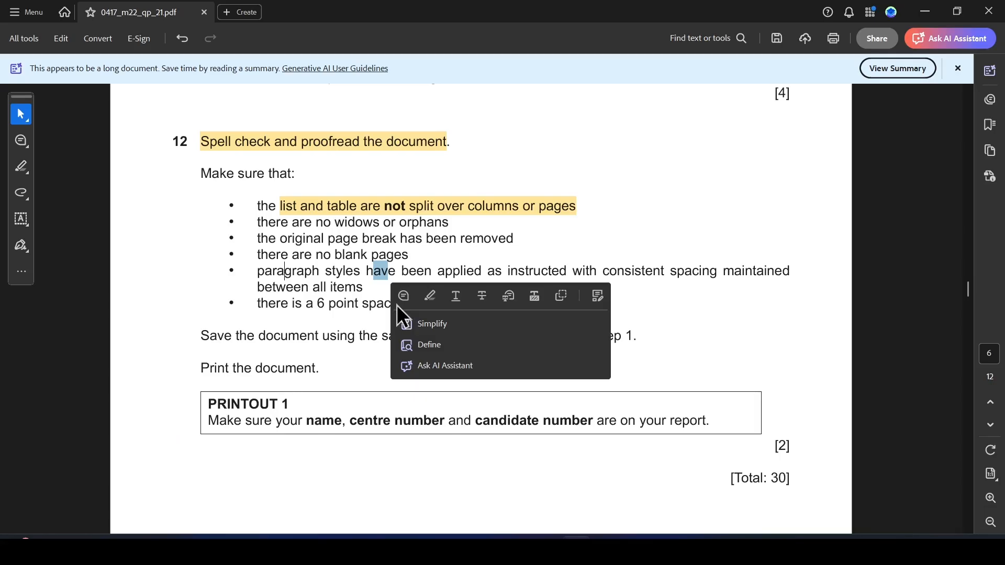
click(269, 310)
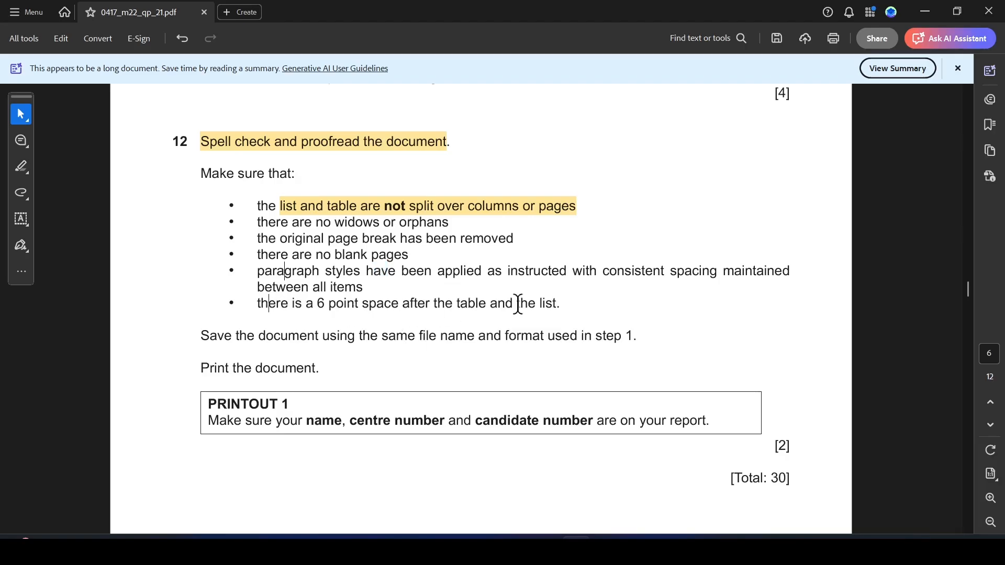
key(alt+Tab)
scroll(442, 327, down, 8)
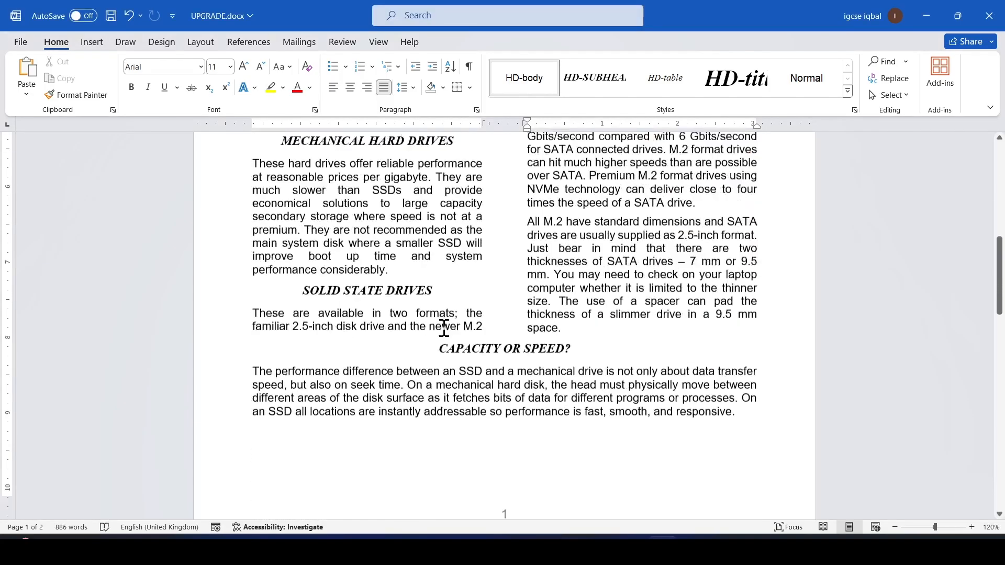
scroll(443, 329, down, 8)
scroll(472, 274, down, 2)
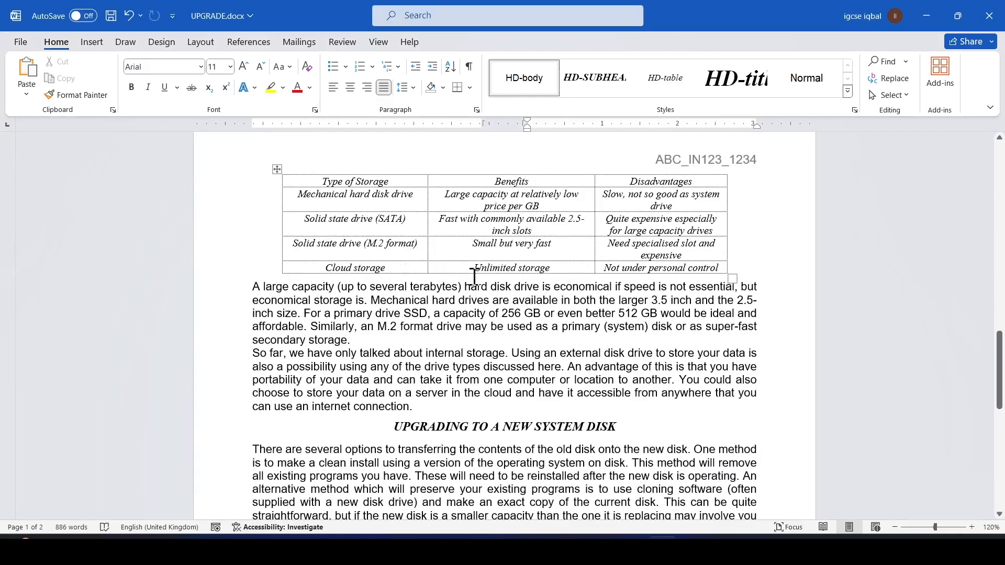
click(280, 293)
- Read question 12's save instruction in the question paper and save UPGRADE.docx with the same file name and format
key(alt+Tab)
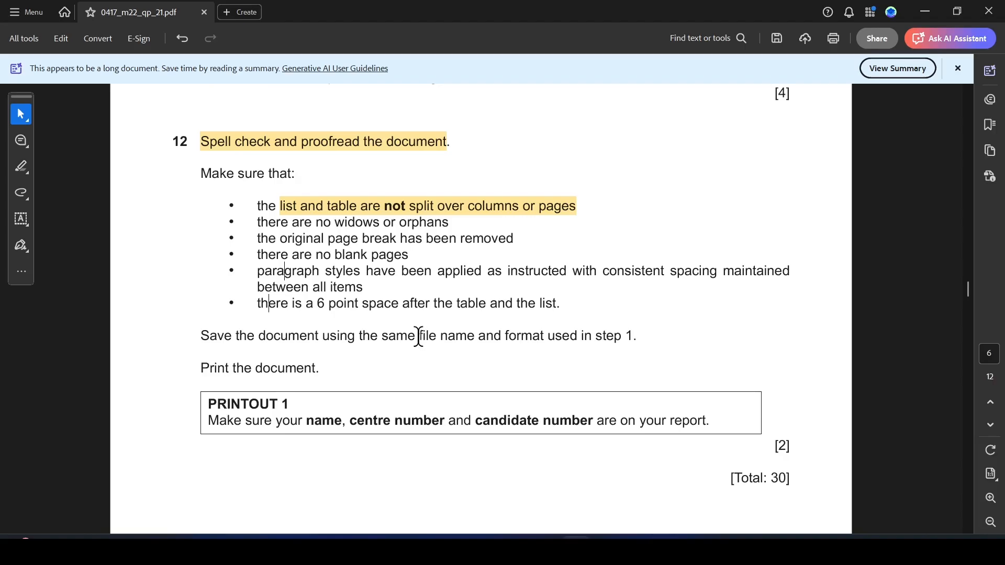
scroll(418, 336, down, 2)
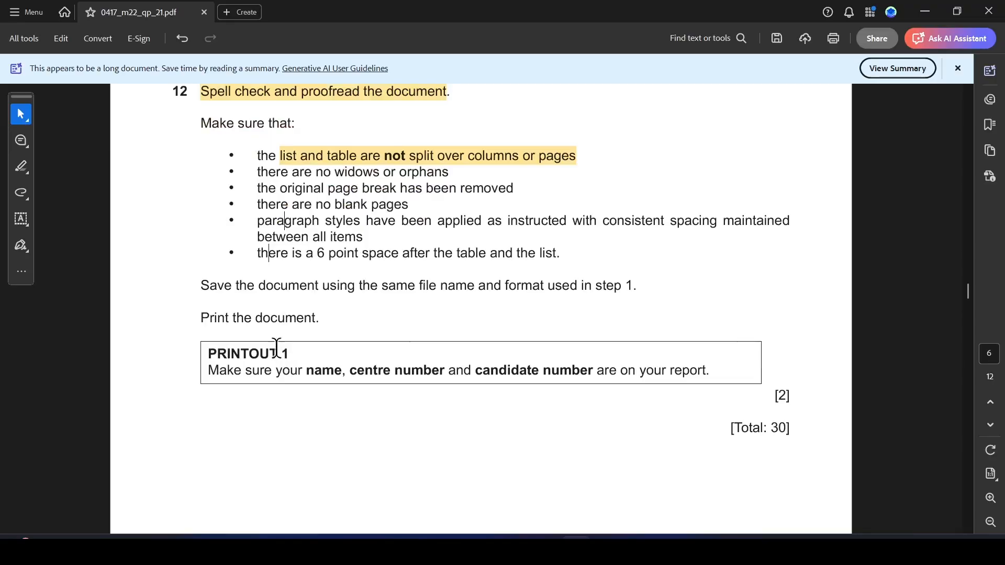
key(alt+Tab)
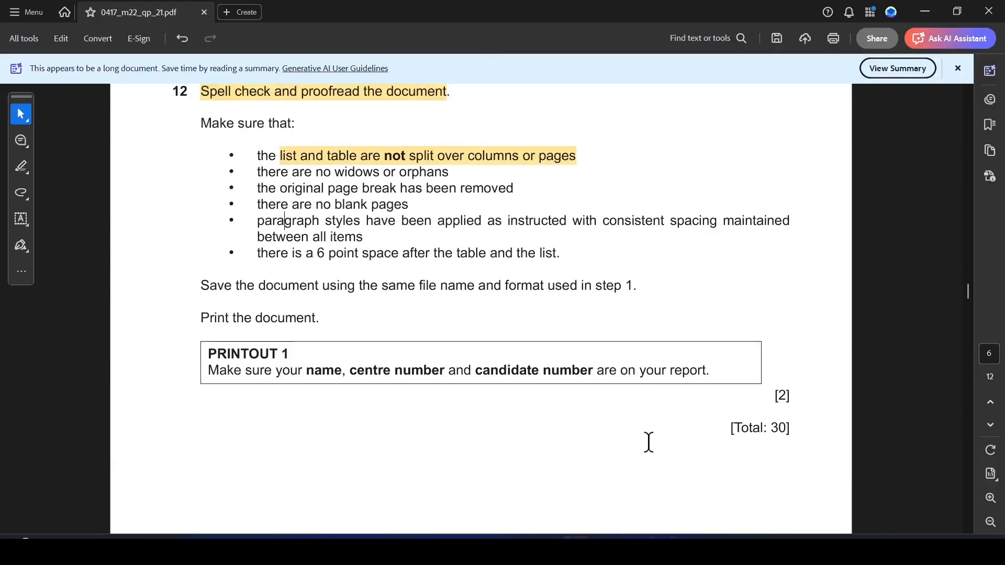
key(alt+Tab)
- Highlight "Print the document." under question 12 in the question paper
drag(200, 320, 331, 319)
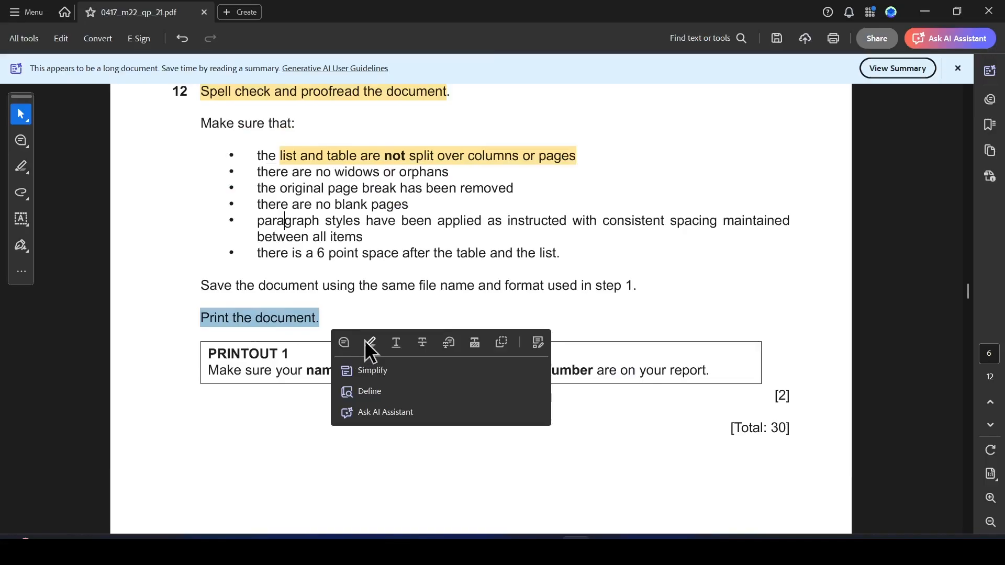
click(370, 343)
key(alt+Tab)
key(alt+Tab)
scroll(507, 379, down, 3)
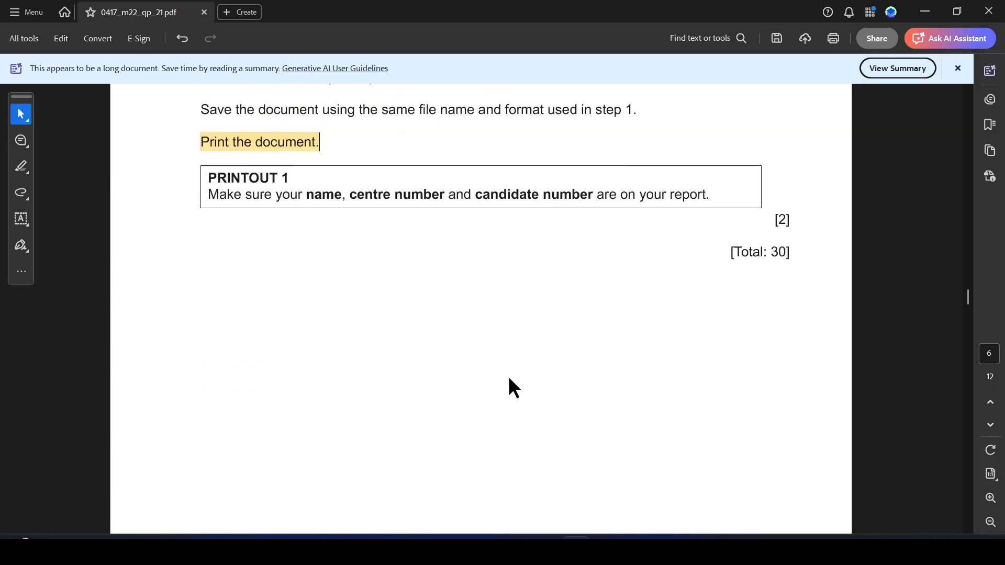
scroll(508, 376, up, 12)
scroll(528, 413, up, 4)
key(alt+Tab)
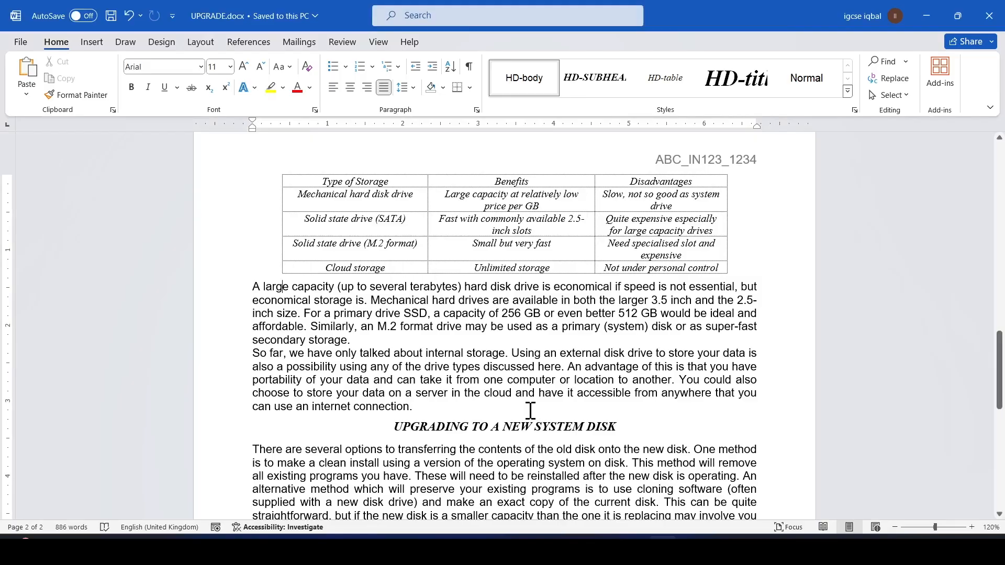
key(alt+Tab)
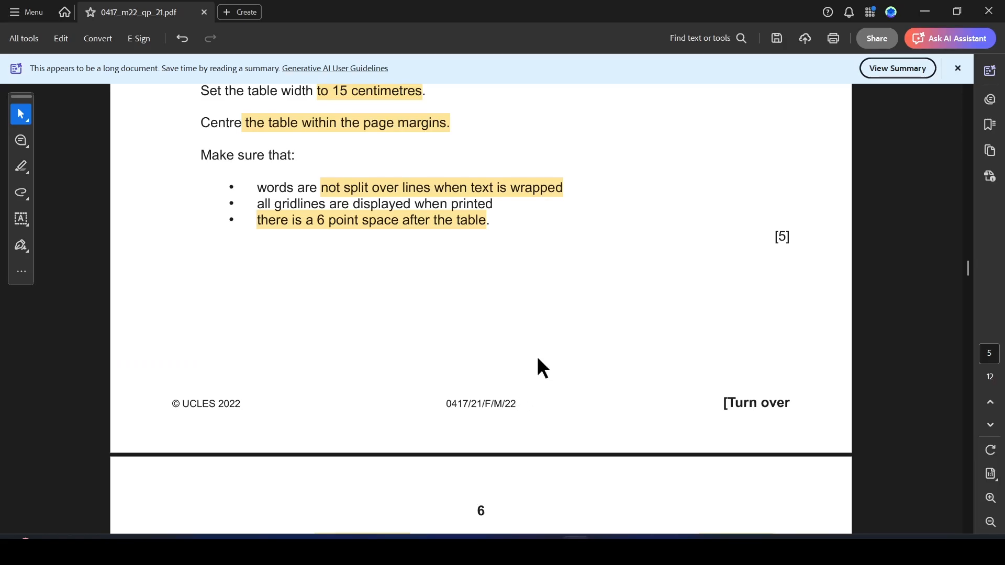